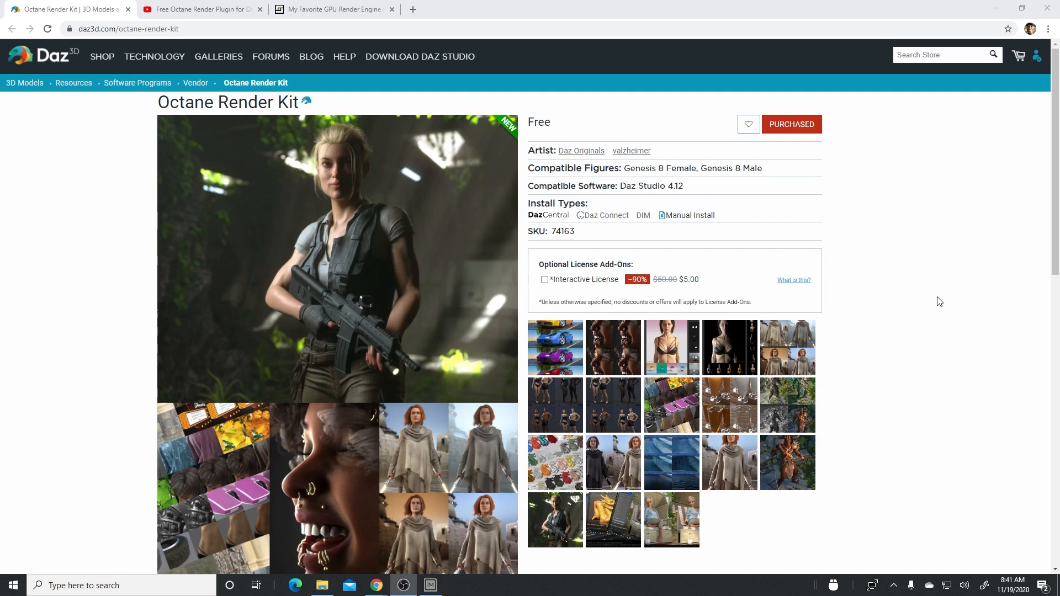
- Look over the Octane Render Kit product page, including its promo images and Details section
{"action": "scroll", "coordinate": [941, 306], "scroll_direction": "down", "scroll_amount": 3}
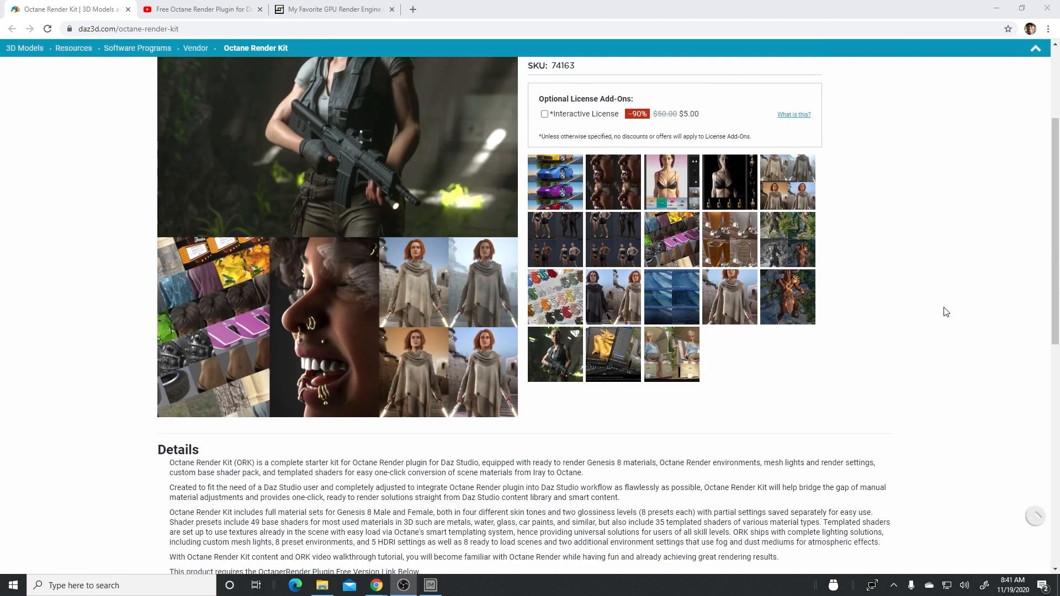
{"action": "scroll", "coordinate": [945, 310], "scroll_direction": "up", "scroll_amount": 3}
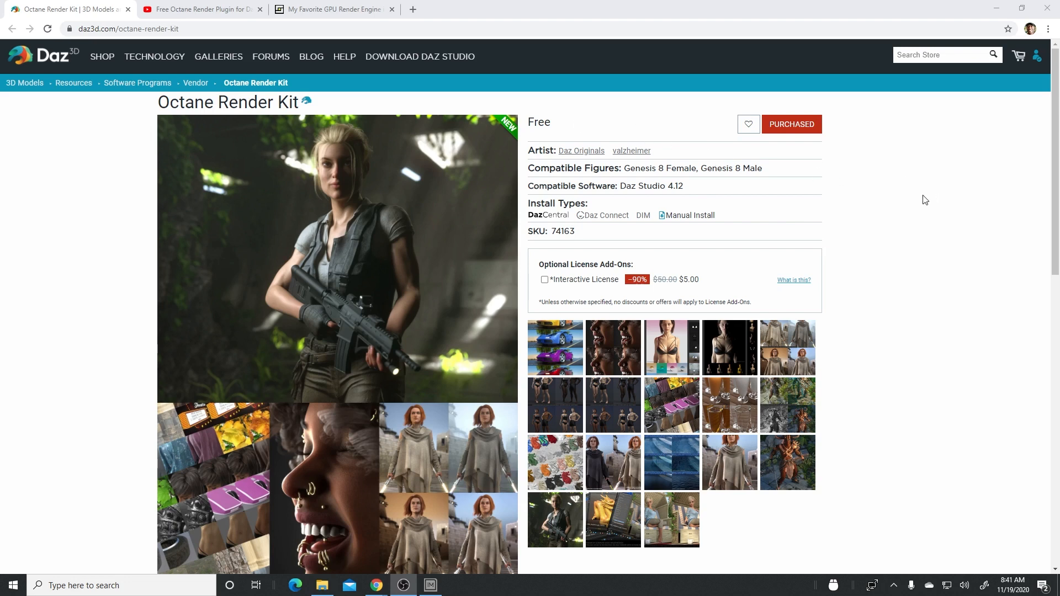
{"action": "scroll", "coordinate": [927, 198], "scroll_direction": "down", "scroll_amount": 3}
{"action": "scroll", "coordinate": [932, 198], "scroll_direction": "up", "scroll_amount": 3}
- Open the YouTube video page about the free Octane Render plugin for Daz Studio and review its title and description
{"action": "left_click", "coordinate": [190, 10]}
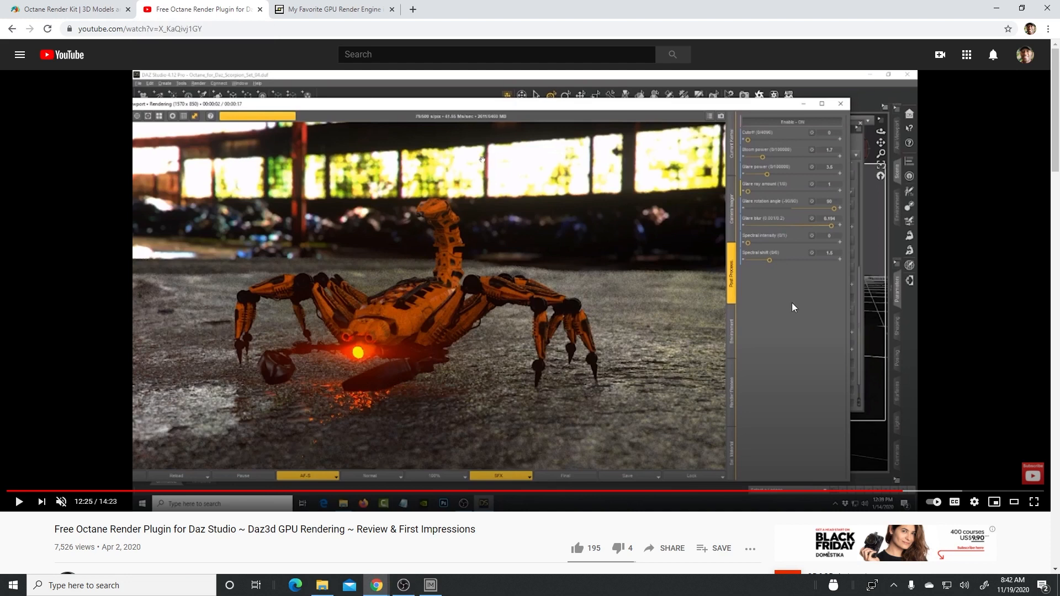
{"action": "scroll", "coordinate": [706, 331], "scroll_direction": "down", "scroll_amount": 1}
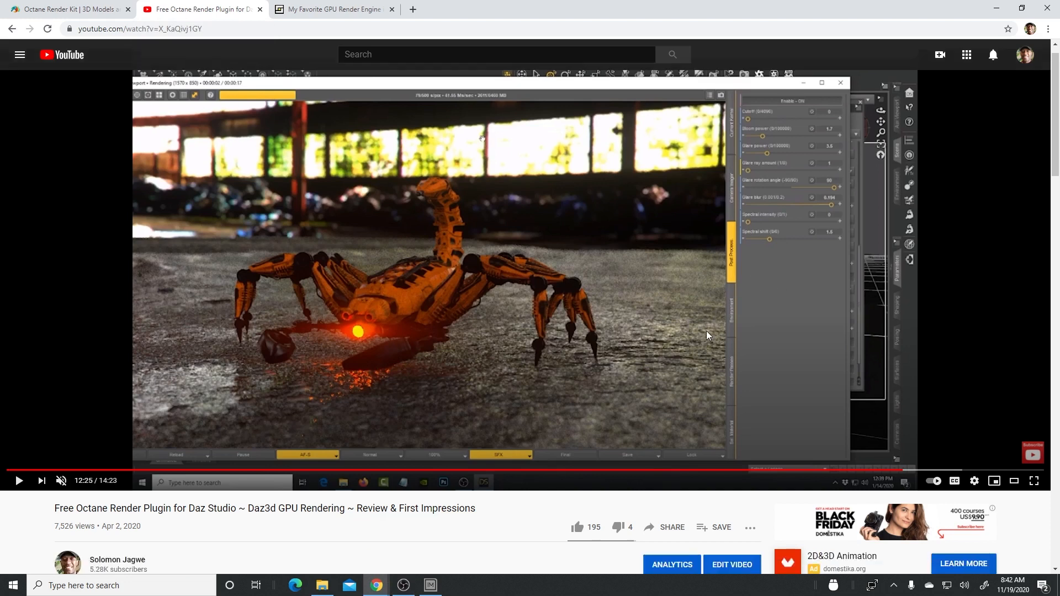
{"action": "scroll", "coordinate": [580, 371], "scroll_direction": "up", "scroll_amount": 1}
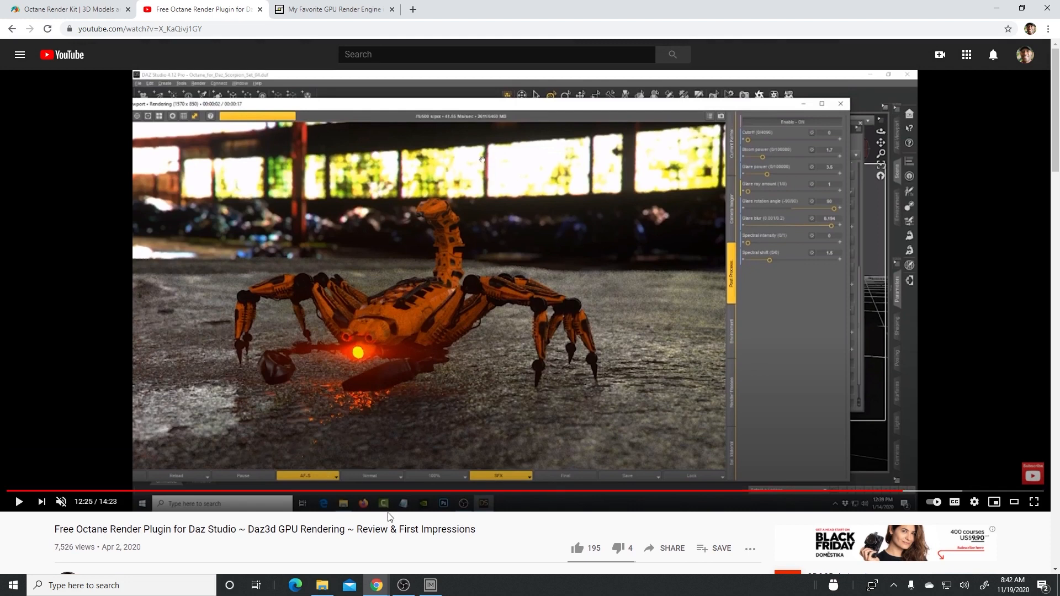
{"action": "scroll", "coordinate": [392, 518], "scroll_direction": "down", "scroll_amount": 1}
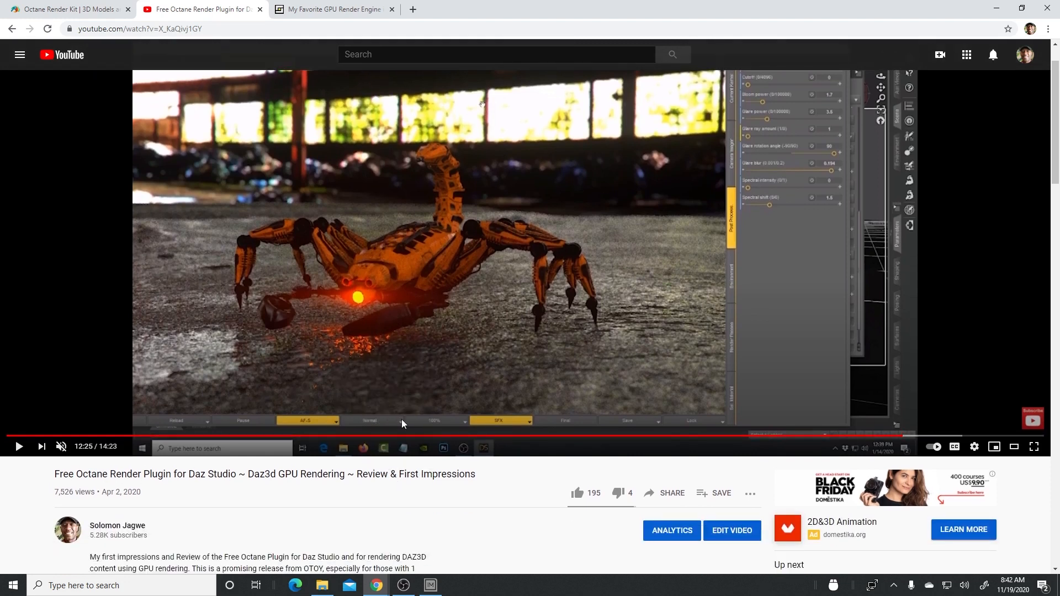
{"action": "scroll", "coordinate": [508, 415], "scroll_direction": "up", "scroll_amount": 1}
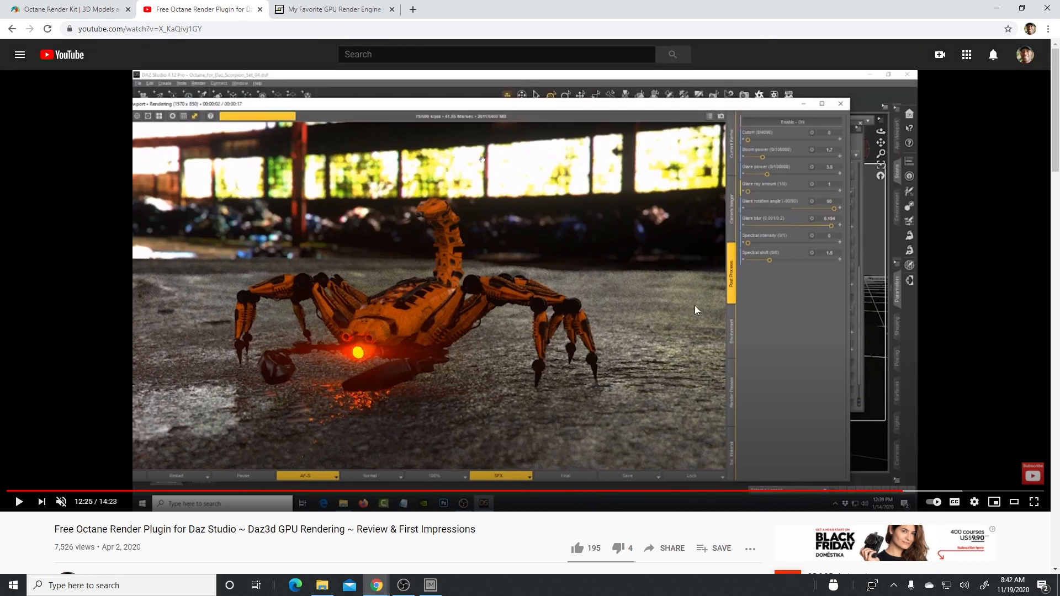
{"action": "scroll", "coordinate": [635, 298], "scroll_direction": "down", "scroll_amount": 1}
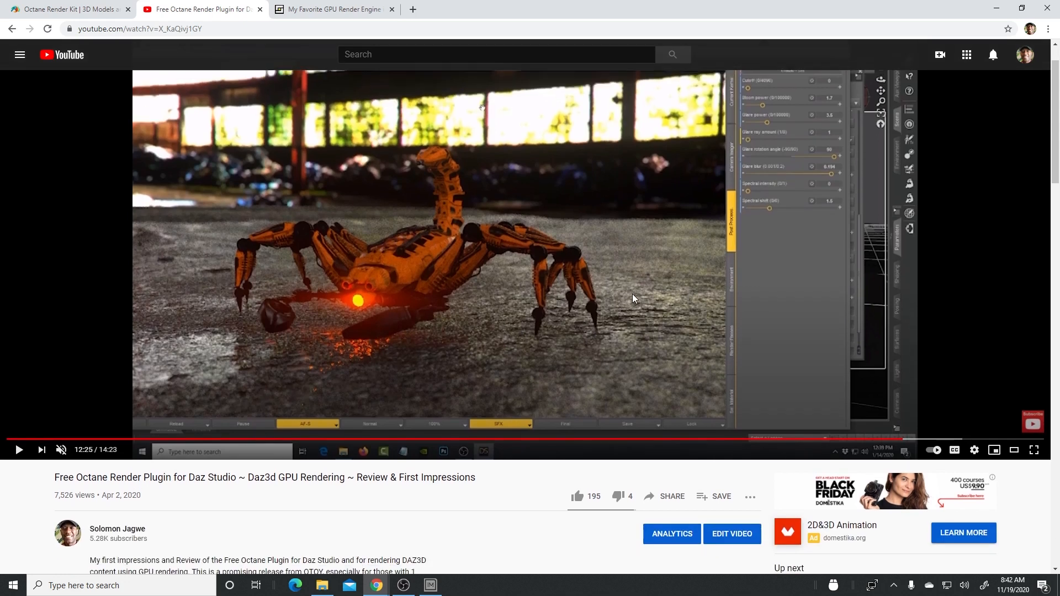
{"action": "scroll", "coordinate": [657, 301], "scroll_direction": "up", "scroll_amount": 1}
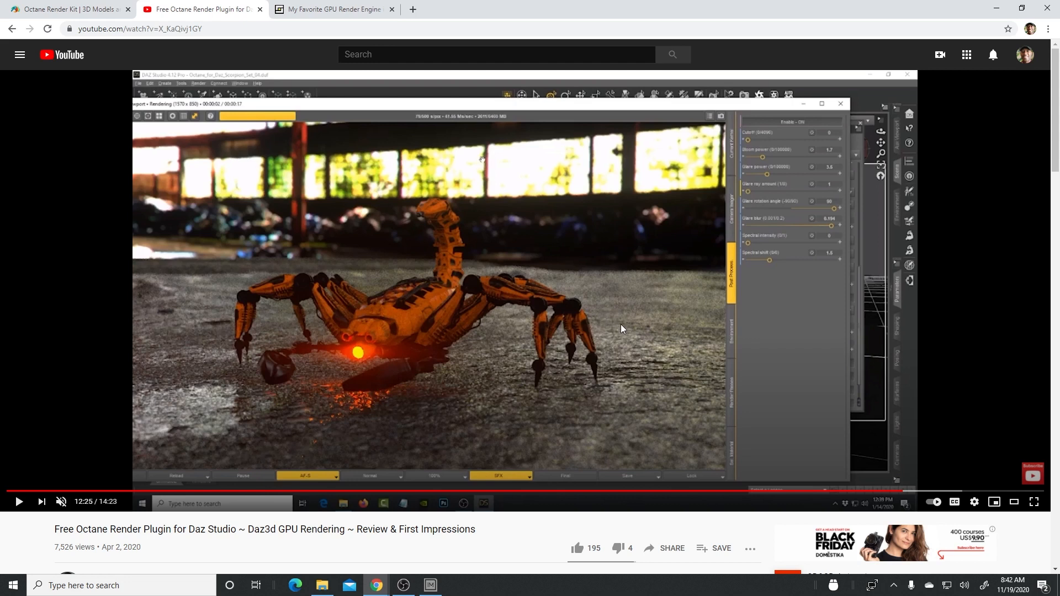
{"action": "scroll", "coordinate": [621, 317], "scroll_direction": "down", "scroll_amount": 2}
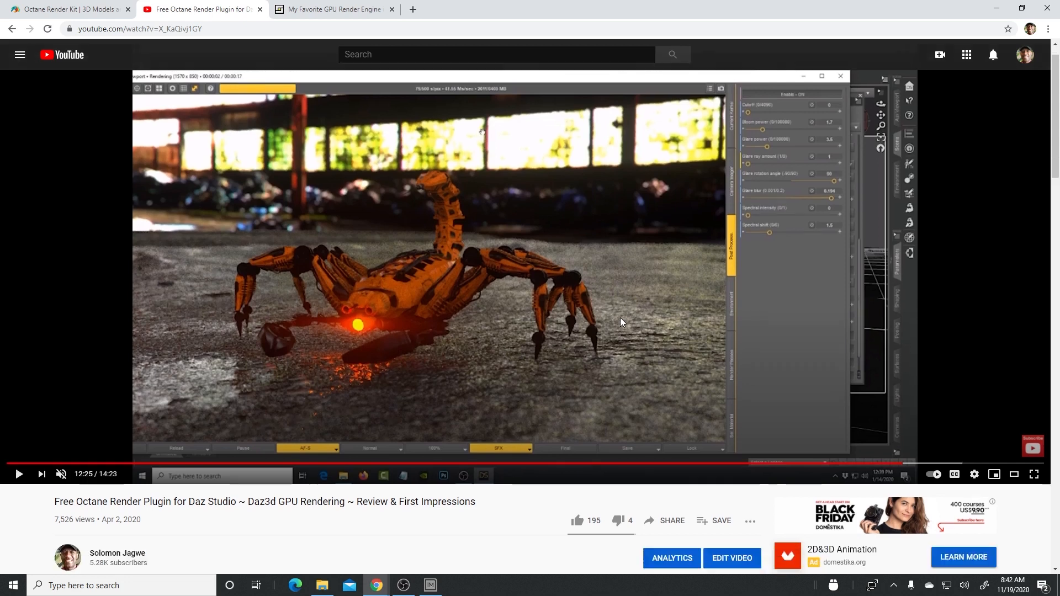
{"action": "scroll", "coordinate": [571, 330], "scroll_direction": "up", "scroll_amount": 2}
{"action": "scroll", "coordinate": [561, 330], "scroll_direction": "down", "scroll_amount": 2}
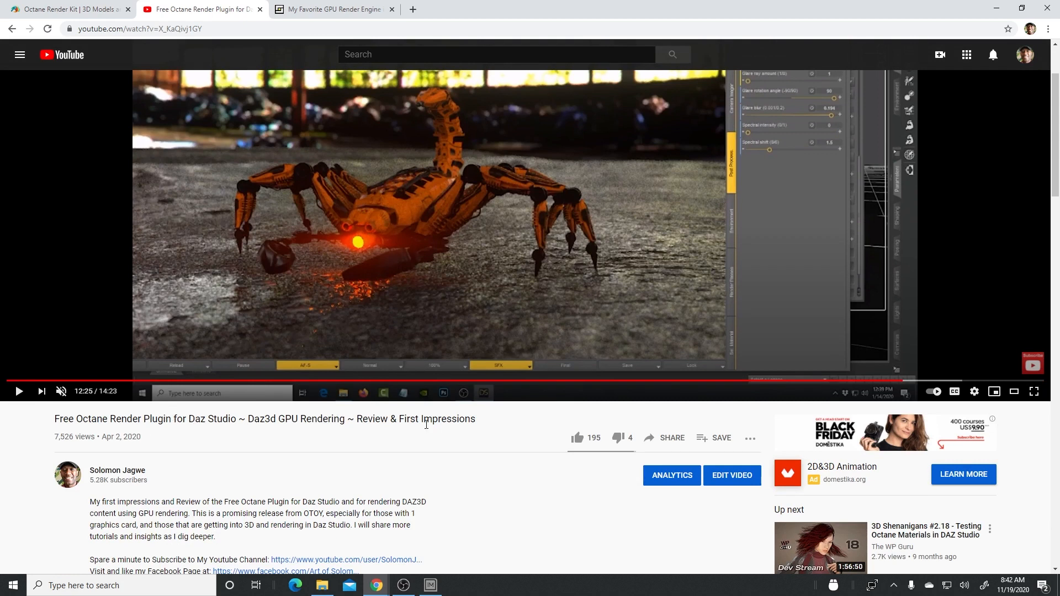
{"action": "scroll", "coordinate": [443, 424], "scroll_direction": "up", "scroll_amount": 2}
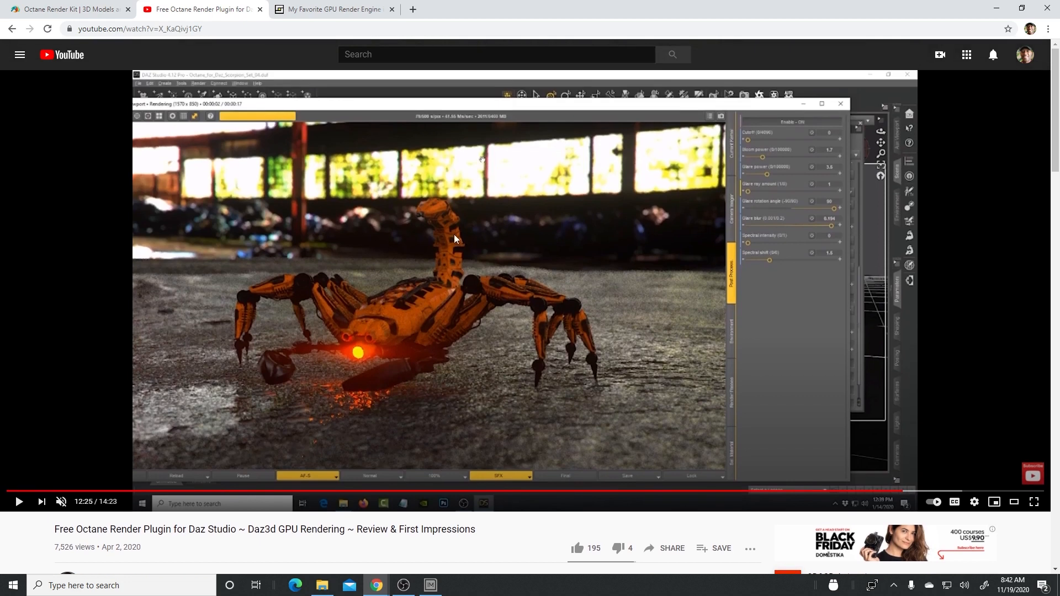
- Open the article on Octane as favorite GPU render engine, view its thatched hut render enlarged, and close the image
{"action": "left_click", "coordinate": [326, 12]}
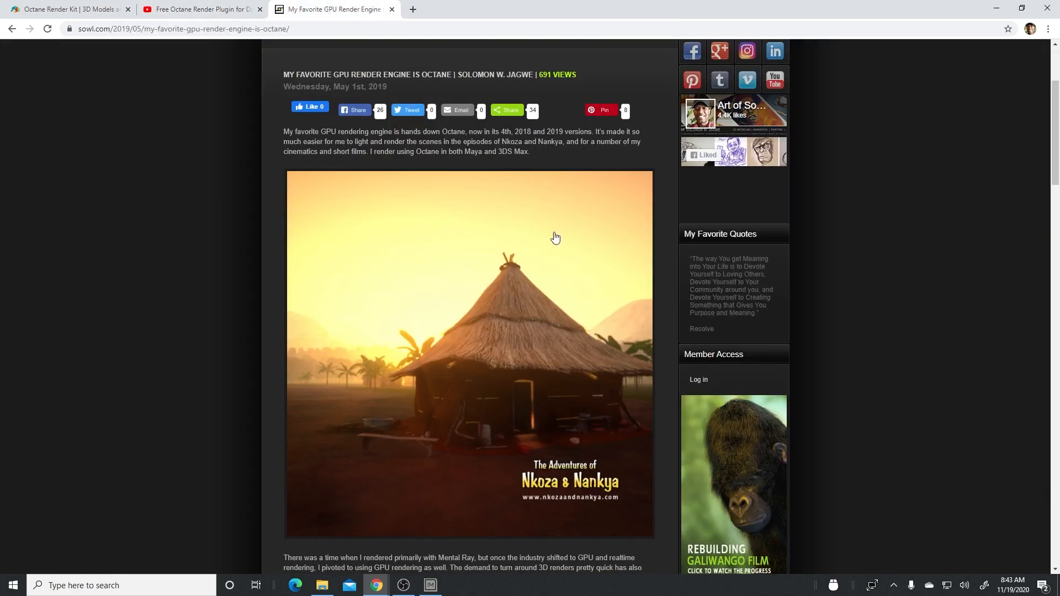
{"action": "left_click", "coordinate": [529, 321]}
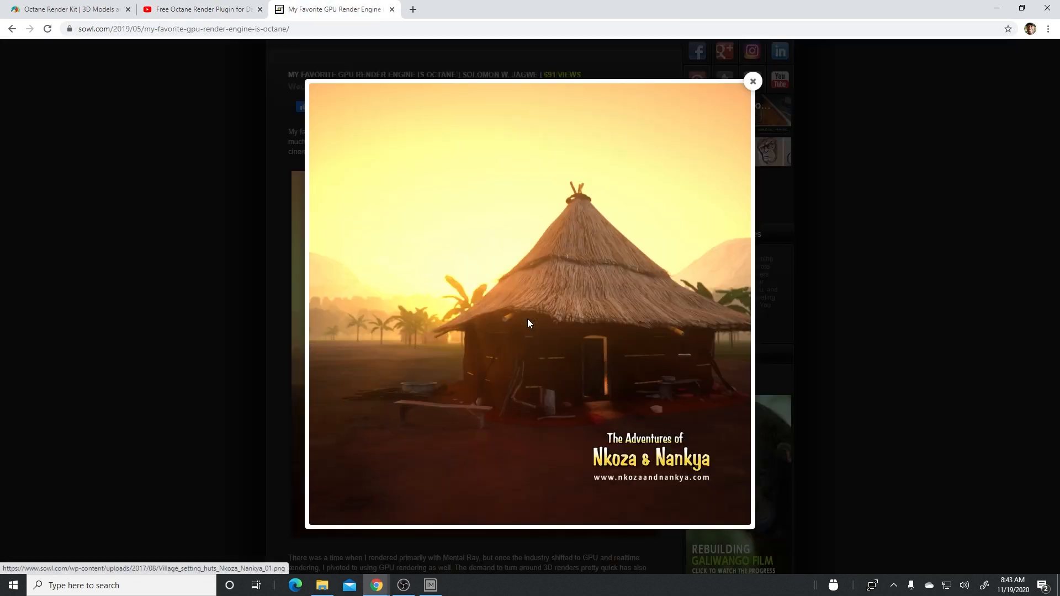
{"action": "left_click", "coordinate": [755, 81]}
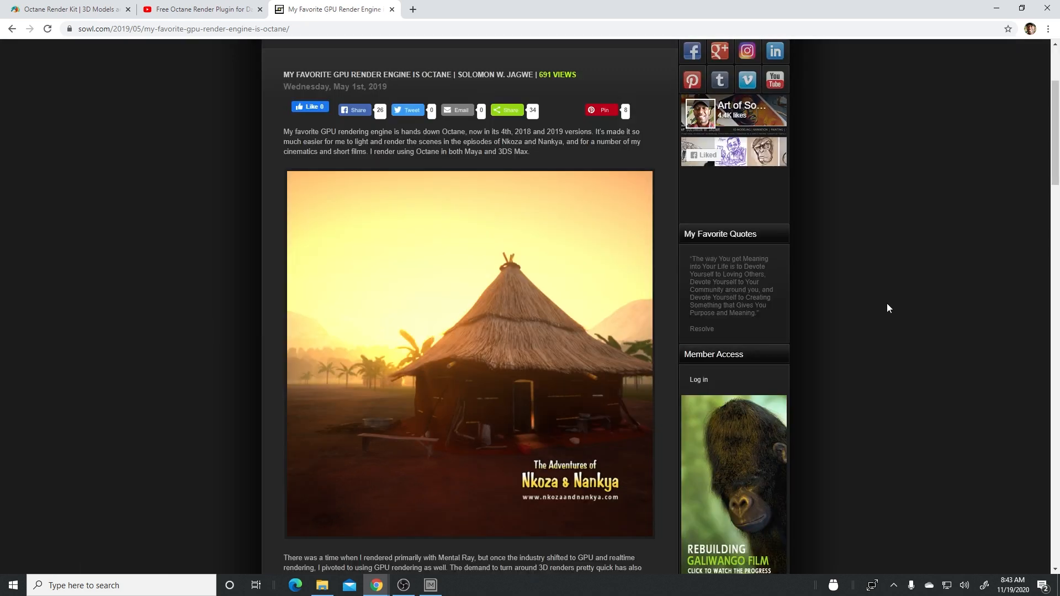
- View the article's hut interior render with the red bucket and candle at full size, and close it
{"action": "scroll", "coordinate": [887, 304], "scroll_direction": "down", "scroll_amount": 5}
{"action": "scroll", "coordinate": [887, 308], "scroll_direction": "down", "scroll_amount": 3}
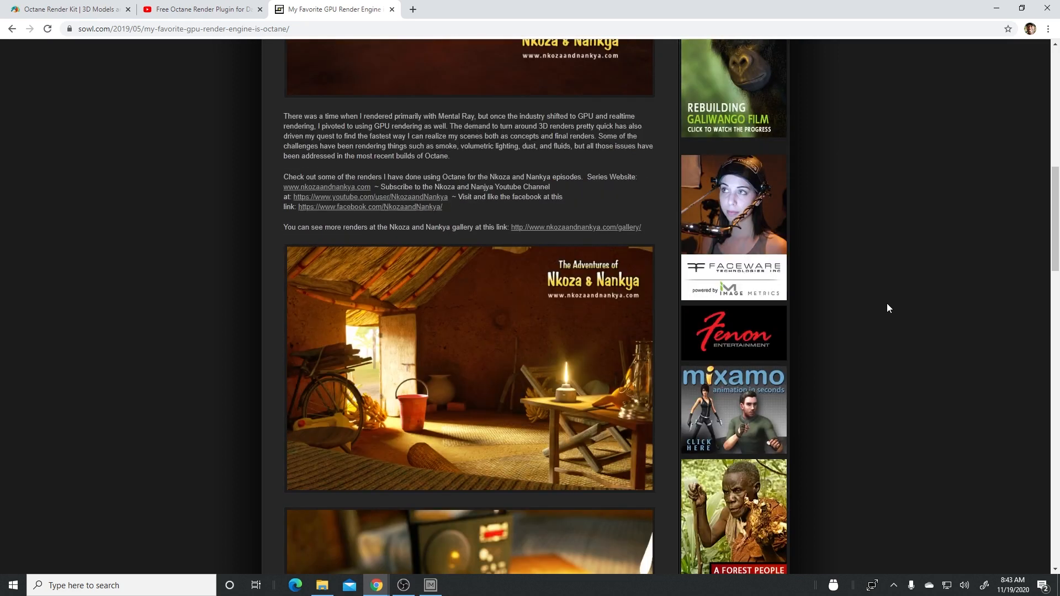
{"action": "scroll", "coordinate": [614, 343], "scroll_direction": "down", "scroll_amount": 2}
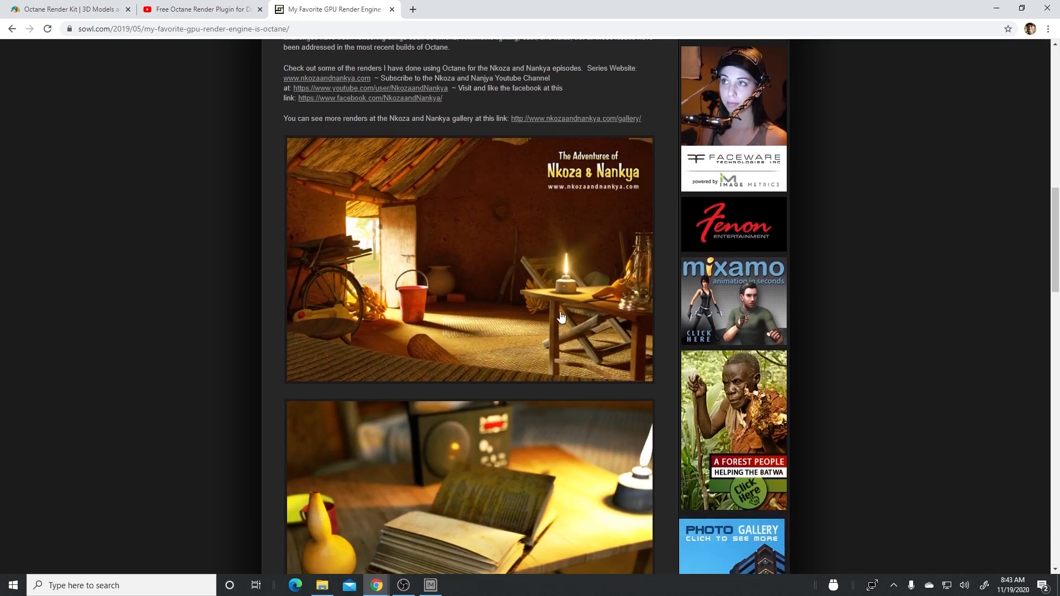
{"action": "left_click", "coordinate": [556, 277]}
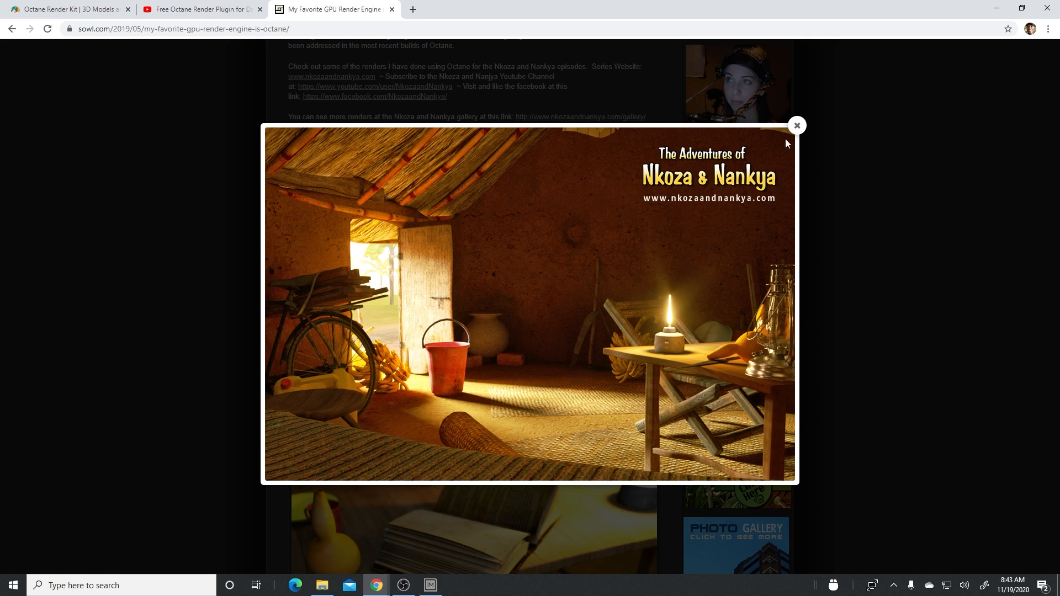
{"action": "left_click", "coordinate": [796, 126]}
- View the article's render of the candlelit table with the radio enlarged, and close it
{"action": "scroll", "coordinate": [839, 309], "scroll_direction": "down", "scroll_amount": 5}
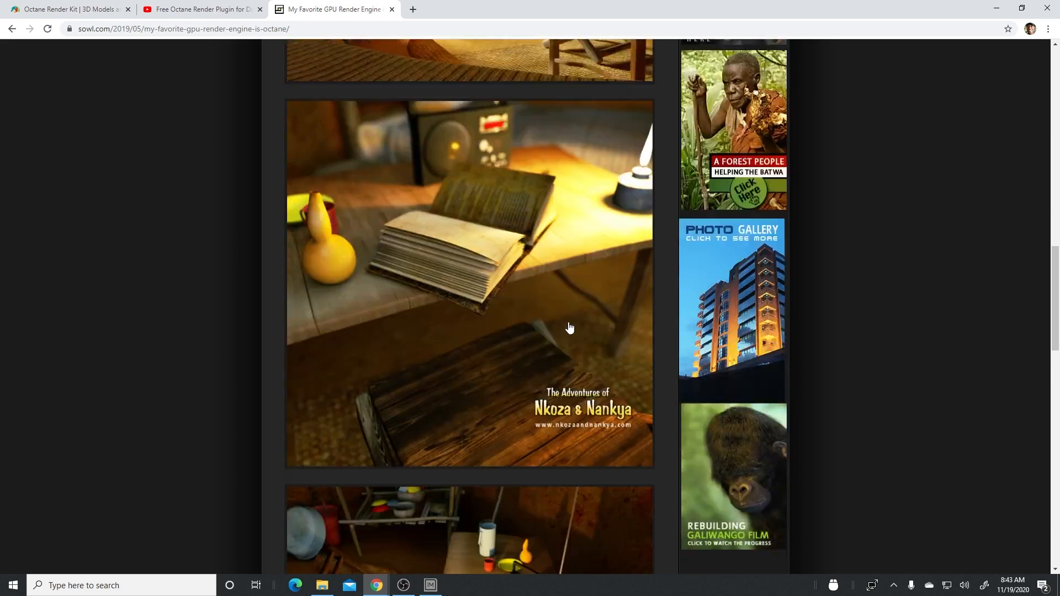
{"action": "scroll", "coordinate": [570, 328], "scroll_direction": "down", "scroll_amount": 5}
{"action": "left_click", "coordinate": [565, 315]}
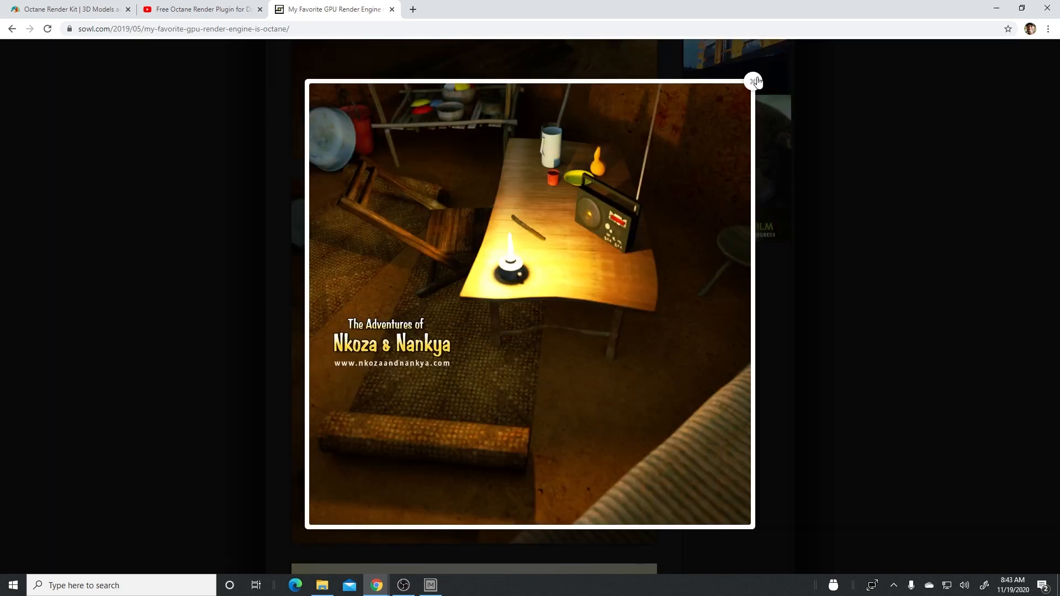
{"action": "left_click", "coordinate": [754, 81]}
- View the article's rusty truck render enlarged, and close it
{"action": "scroll", "coordinate": [605, 279], "scroll_direction": "down", "scroll_amount": 6}
{"action": "scroll", "coordinate": [545, 269], "scroll_direction": "down", "scroll_amount": 3}
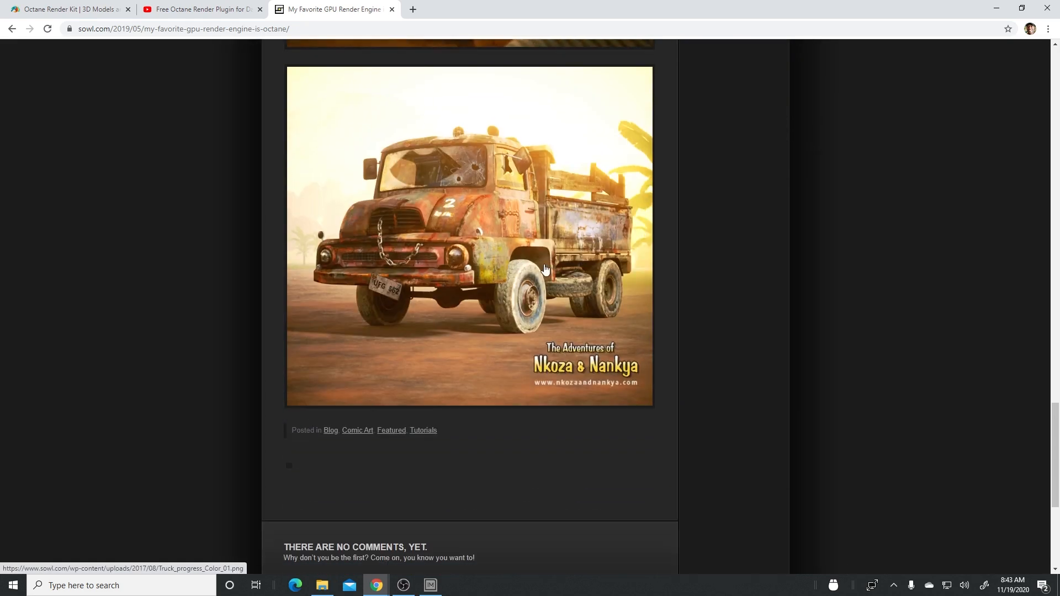
{"action": "left_click", "coordinate": [545, 269]}
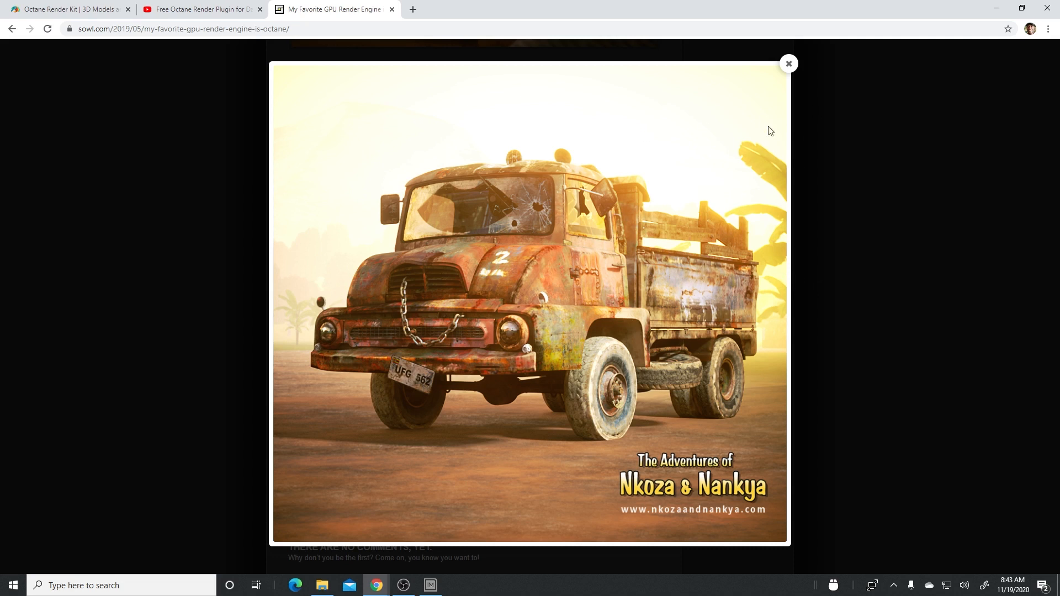
{"action": "left_click", "coordinate": [789, 64]}
{"action": "scroll", "coordinate": [203, 75], "scroll_direction": "up", "scroll_amount": 2}
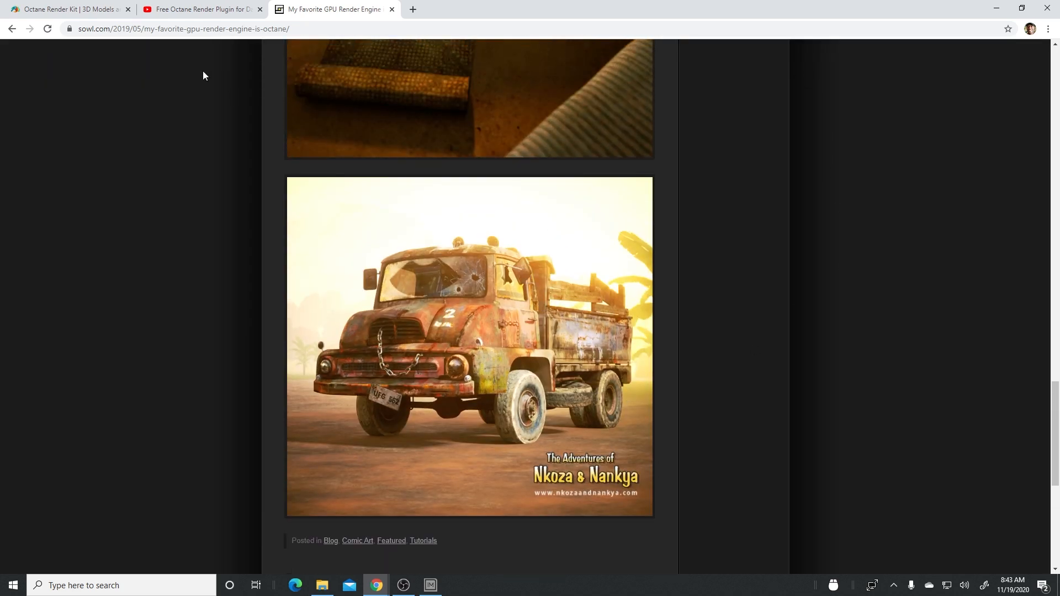
- Return to the Octane Render Kit page and browse its promo gallery up to the ORK environments and HDRIs image
{"action": "left_click", "coordinate": [72, 9]}
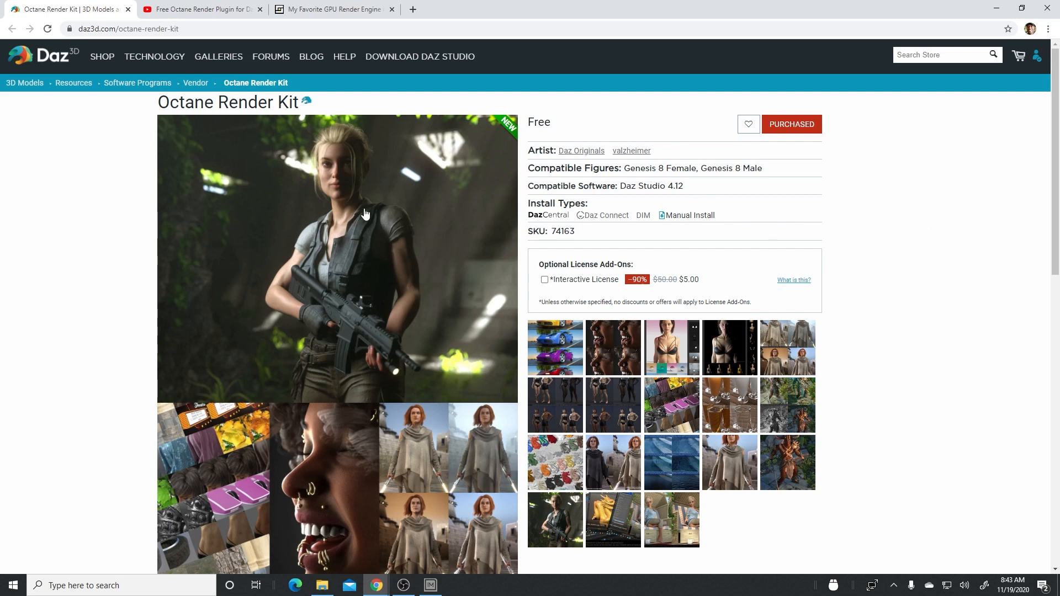
{"action": "scroll", "coordinate": [379, 216], "scroll_direction": "down", "scroll_amount": 1}
{"action": "scroll", "coordinate": [379, 213], "scroll_direction": "up", "scroll_amount": 1}
{"action": "left_click", "coordinate": [467, 455]}
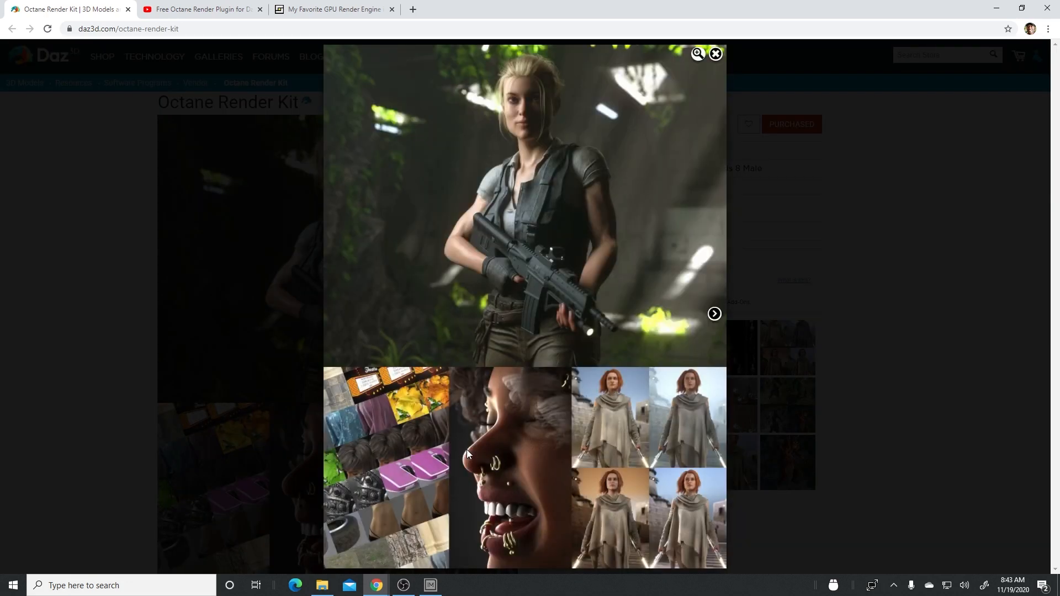
{"action": "left_click", "coordinate": [714, 314]}
{"action": "left_click", "coordinate": [715, 314]}
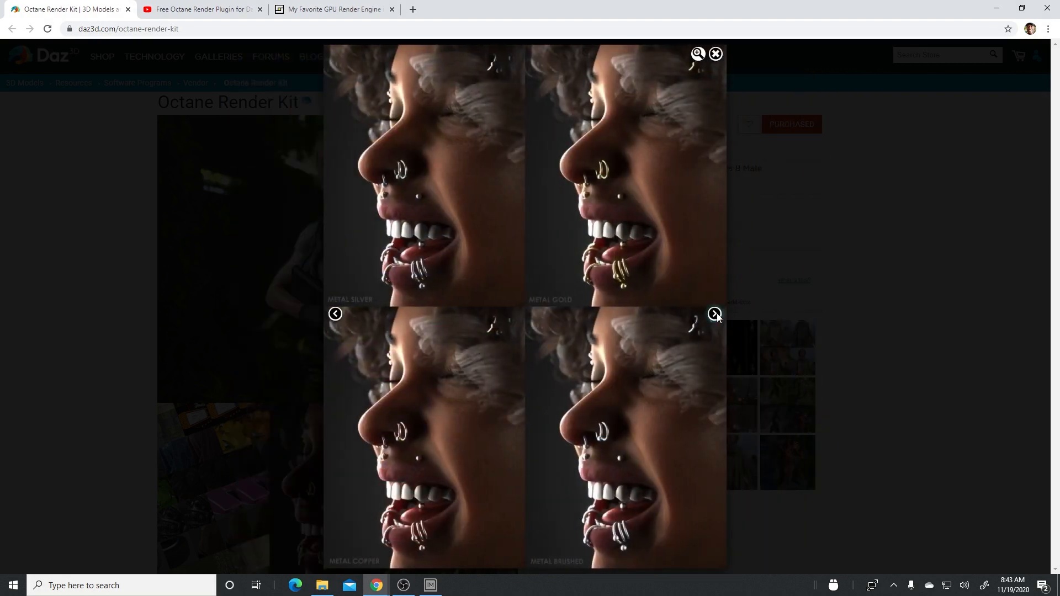
{"action": "left_click", "coordinate": [716, 314]}
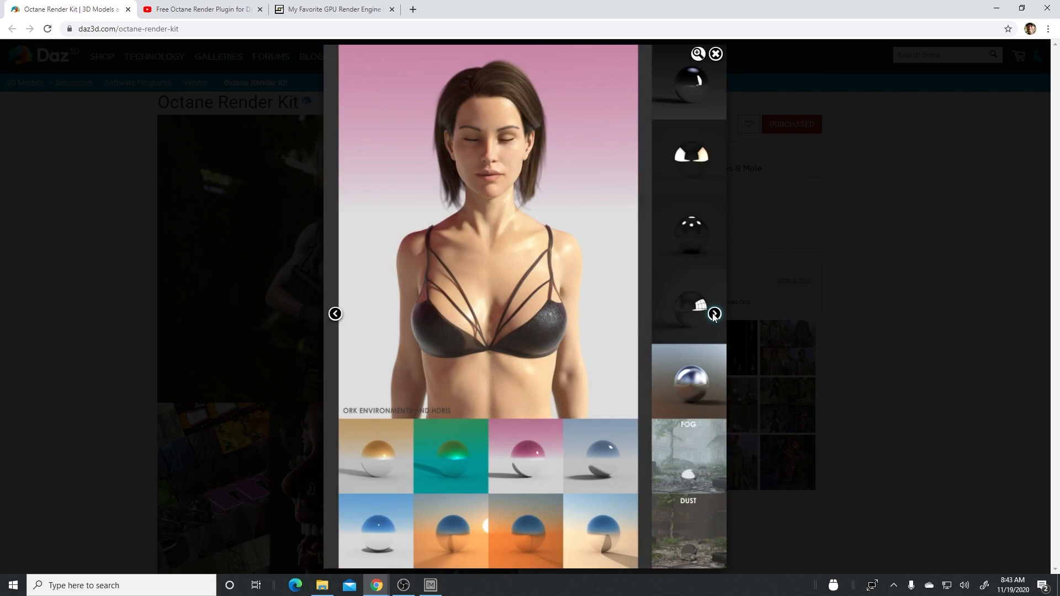
{"action": "left_click", "coordinate": [716, 54]}
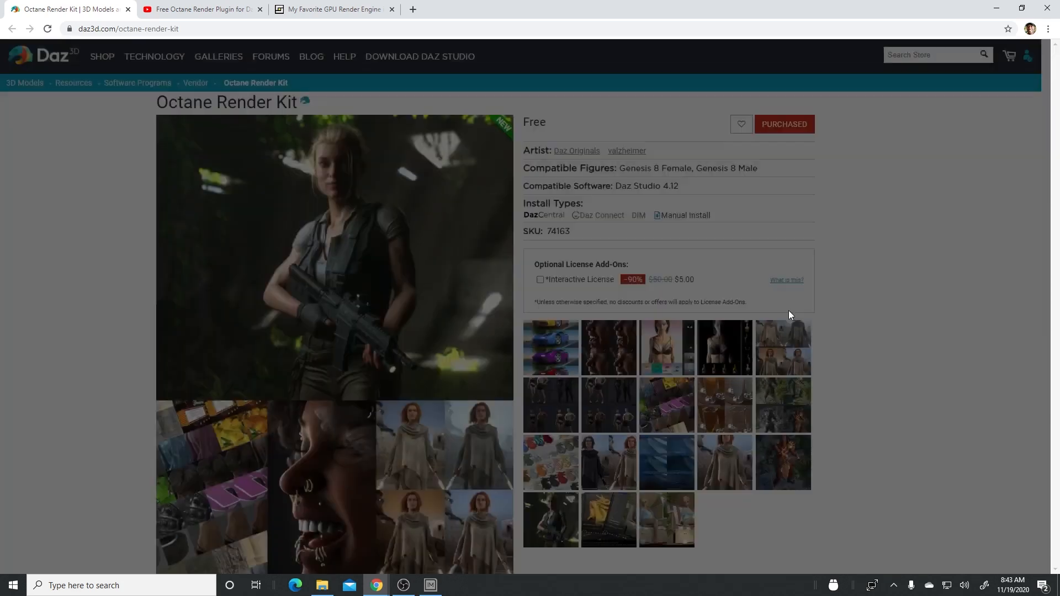
- Enlarge the Octane Render Kit's before-and-after shader conversion image of the woman in the shawl, and close it
{"action": "scroll", "coordinate": [871, 362], "scroll_direction": "down", "scroll_amount": 1}
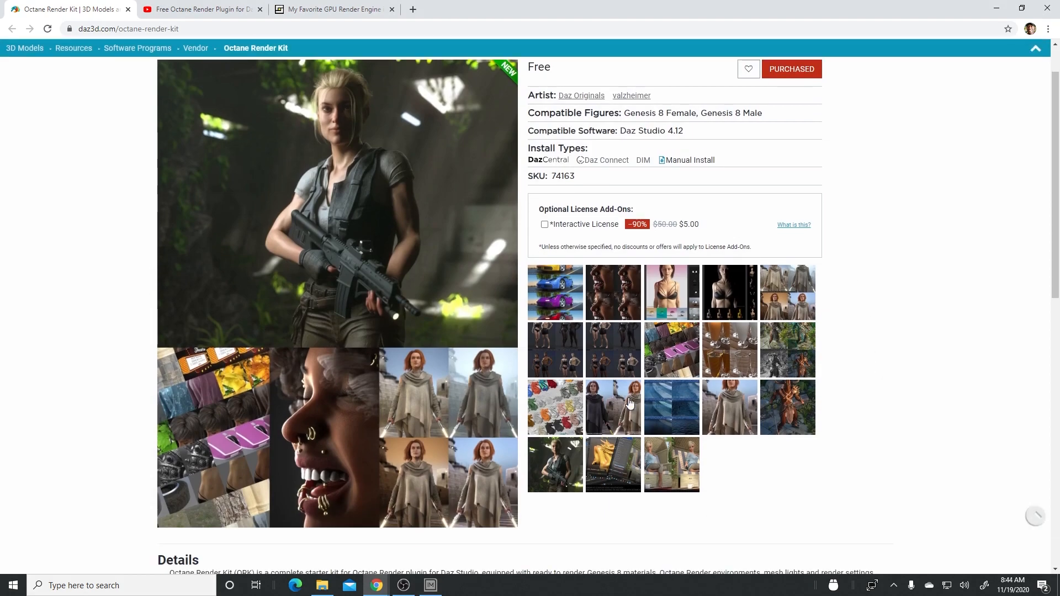
{"action": "left_click", "coordinate": [630, 403]}
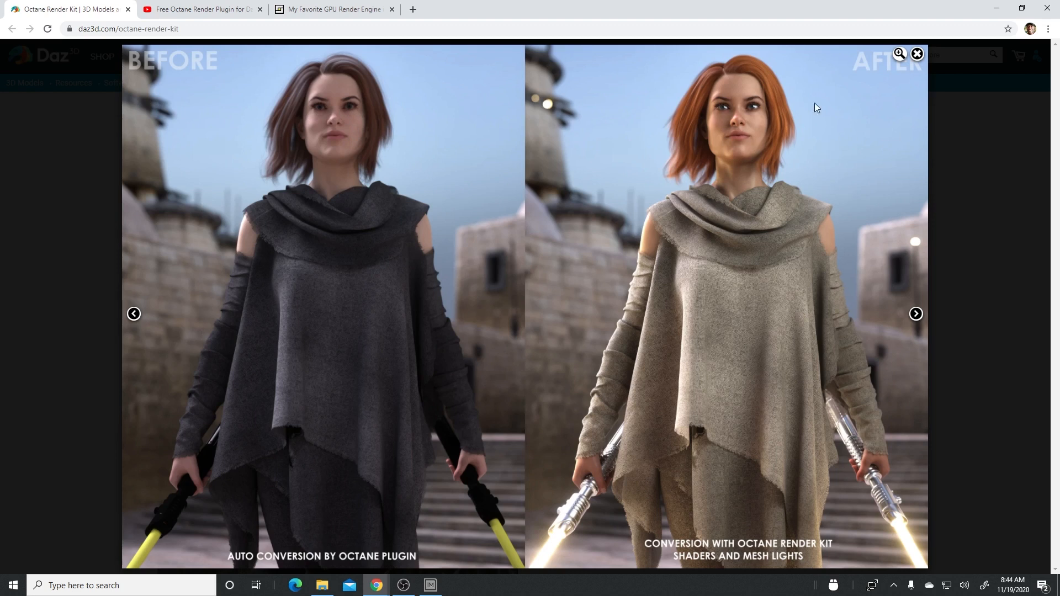
{"action": "left_click", "coordinate": [917, 54]}
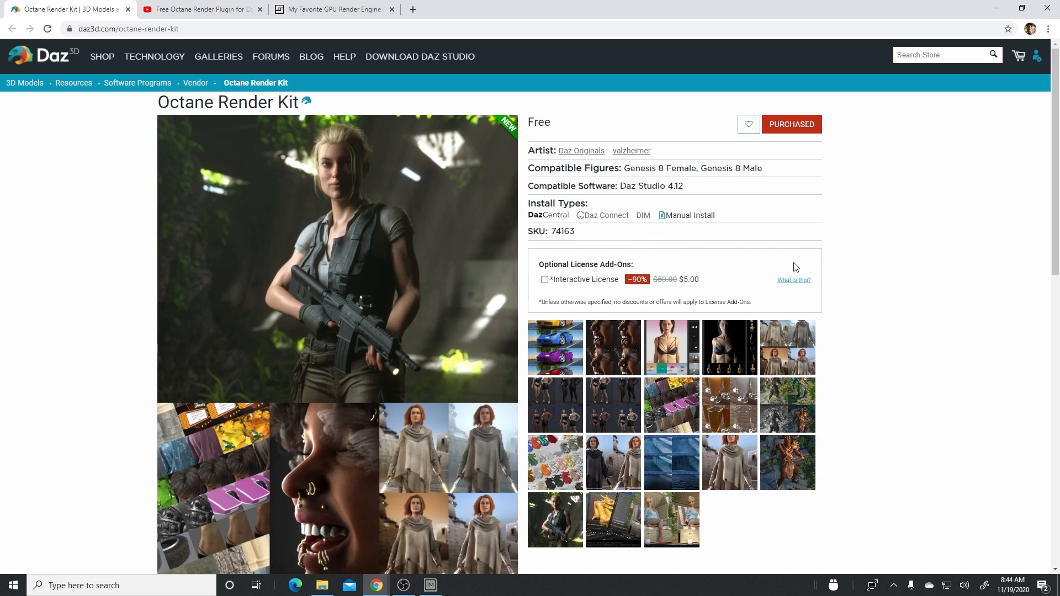
- Check on Daz Studio's startup behind the browser and return to the Octane Render Kit product page
{"action": "scroll", "coordinate": [845, 284], "scroll_direction": "down", "scroll_amount": 1}
{"action": "scroll", "coordinate": [846, 284], "scroll_direction": "up", "scroll_amount": 2}
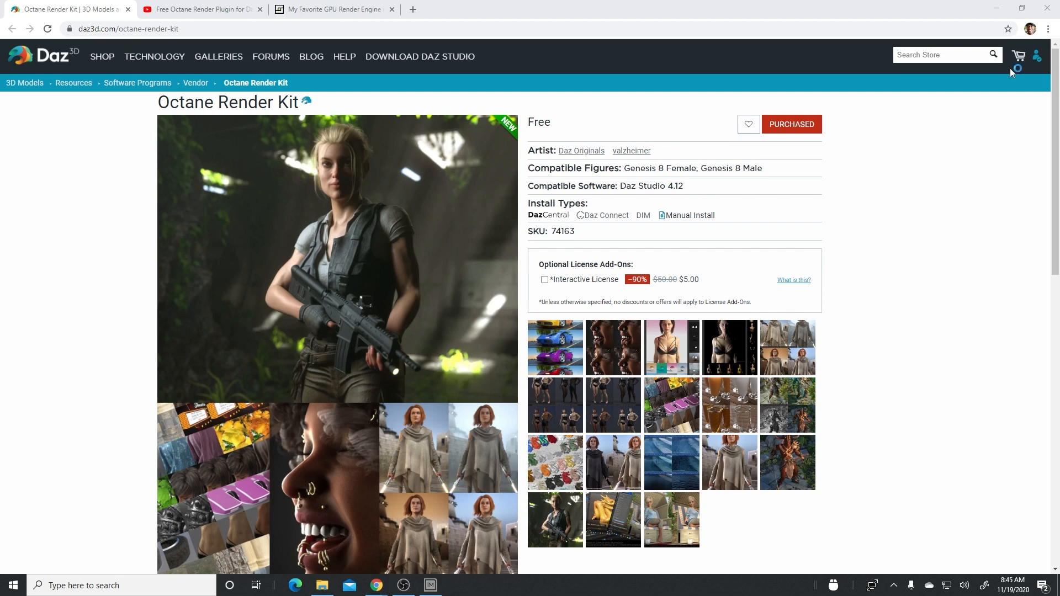
{"action": "left_click", "coordinate": [997, 8]}
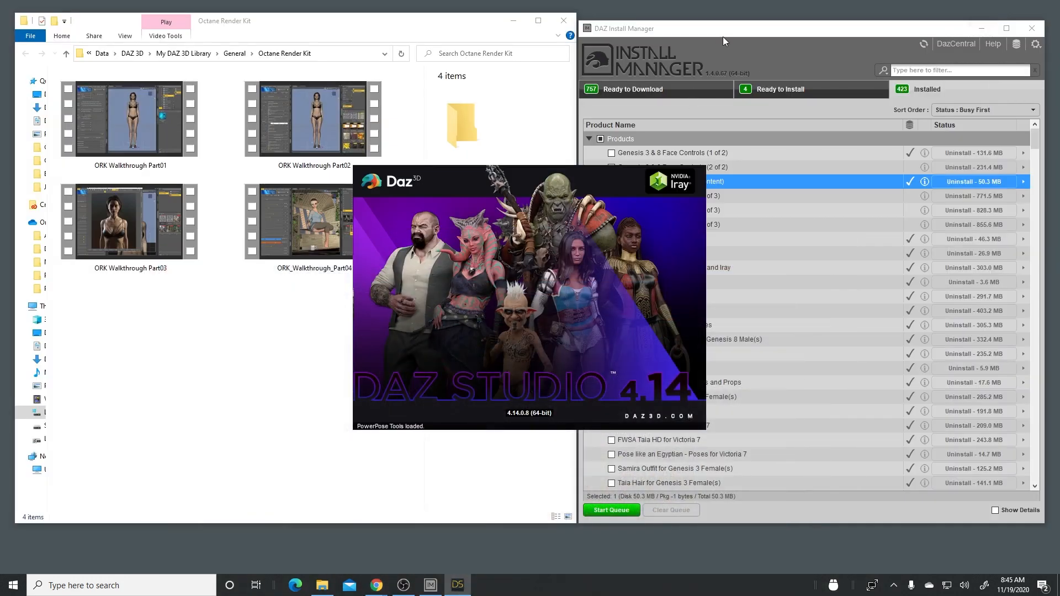
{"action": "mouse_move", "coordinate": [376, 585]}
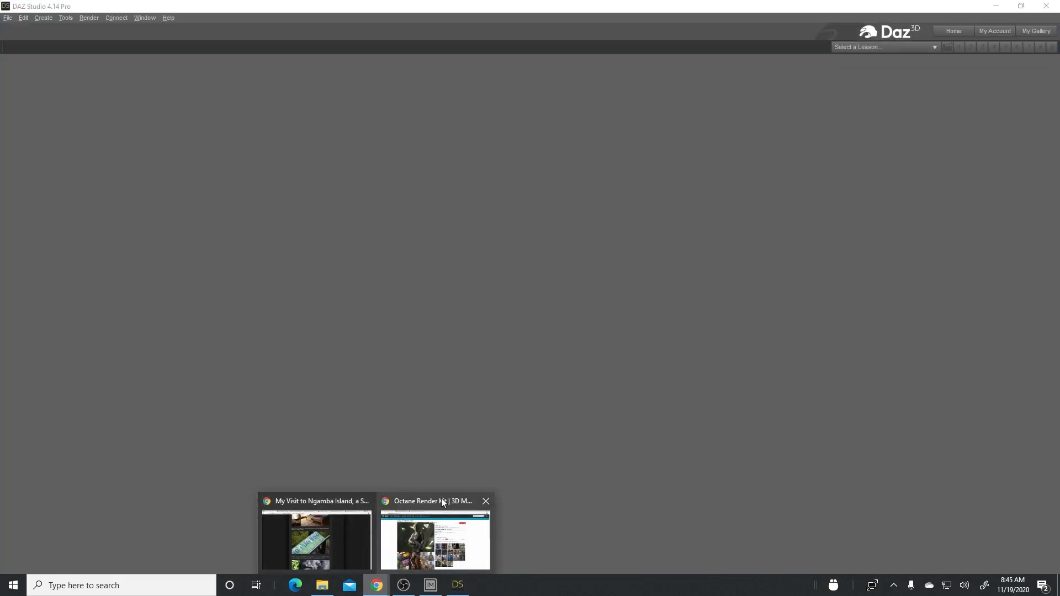
{"action": "left_click", "coordinate": [442, 499]}
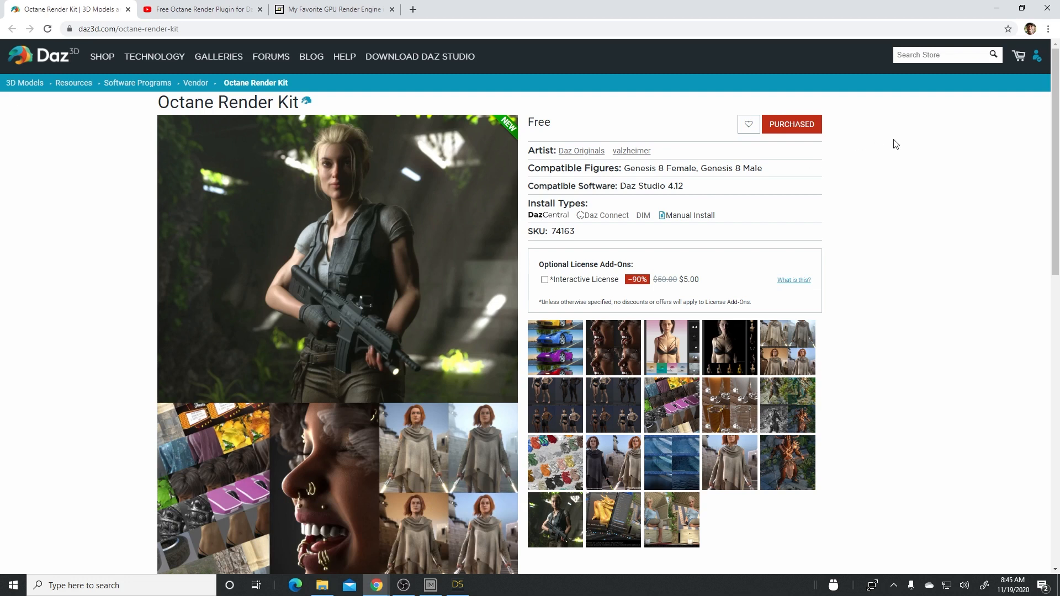
- Switch to DAZ Install Manager and review the products ready to download and ready to install, including their automatic install and package deletion options
{"action": "left_click", "coordinate": [430, 584]}
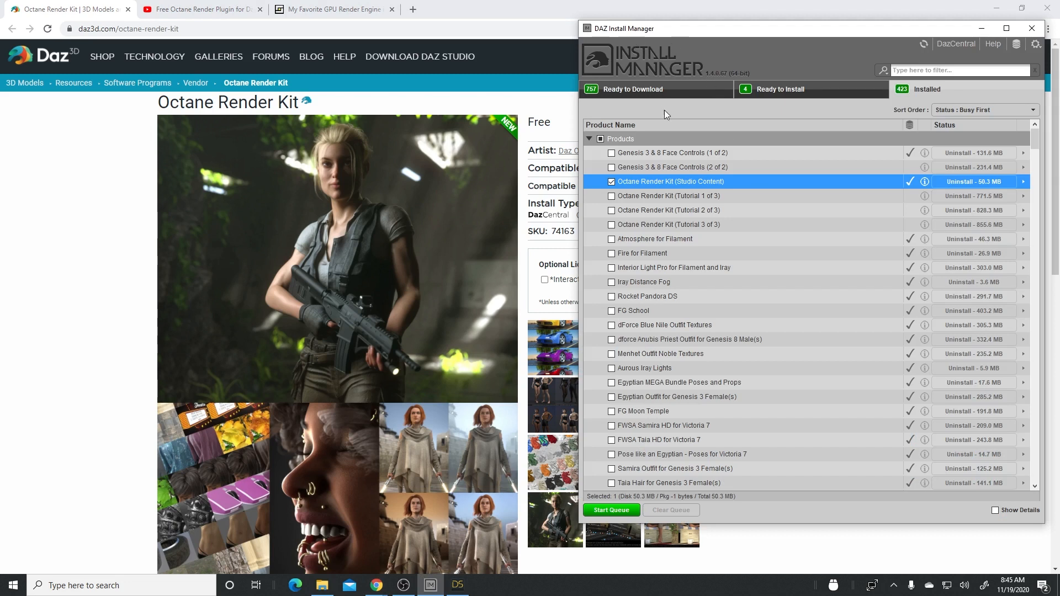
{"action": "left_click", "coordinate": [634, 89]}
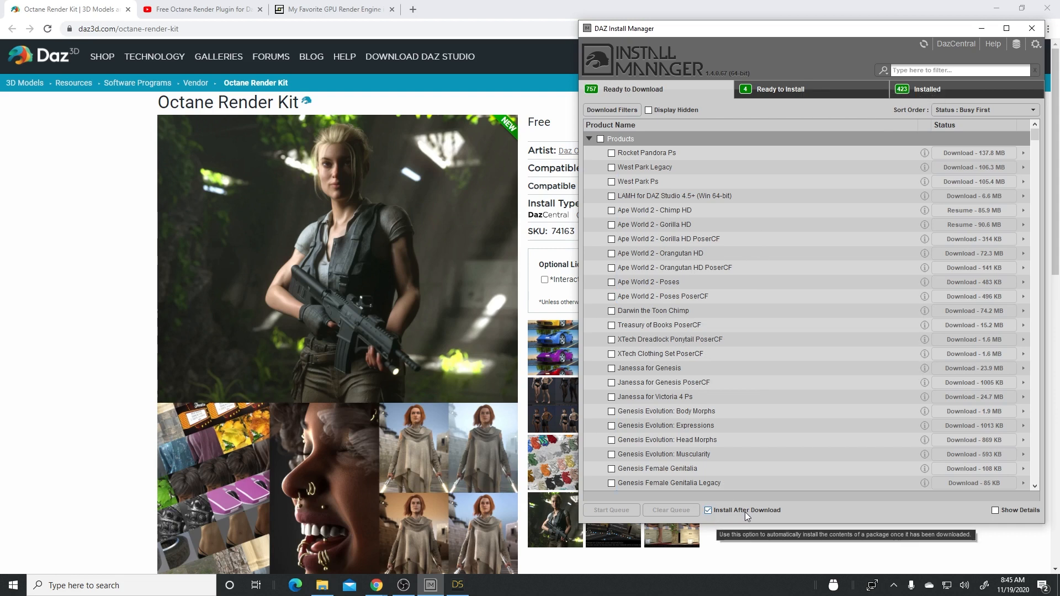
{"action": "left_click", "coordinate": [768, 89]}
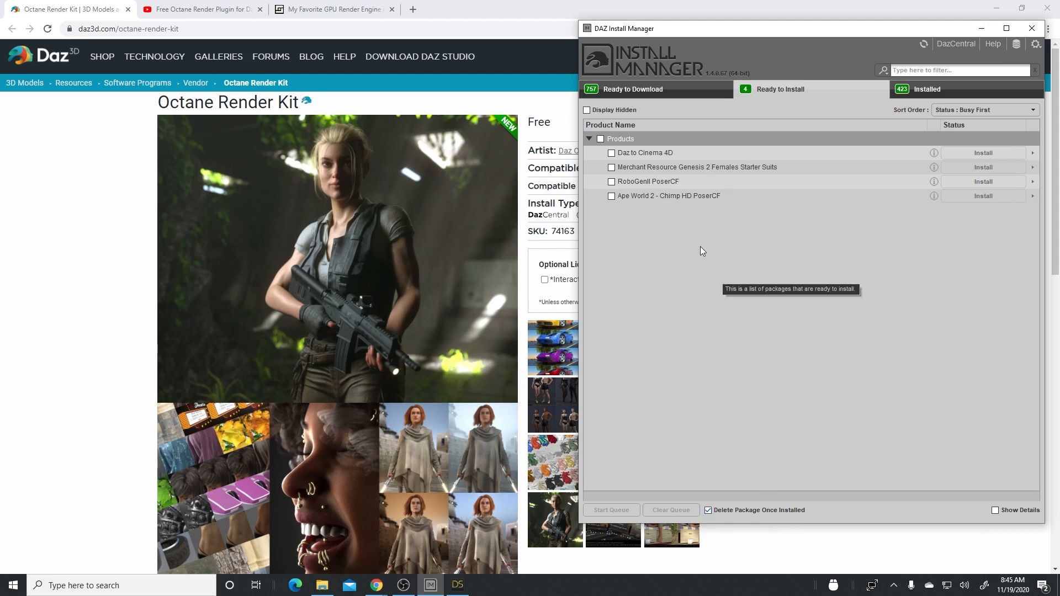
{"action": "mouse_move", "coordinate": [670, 194]}
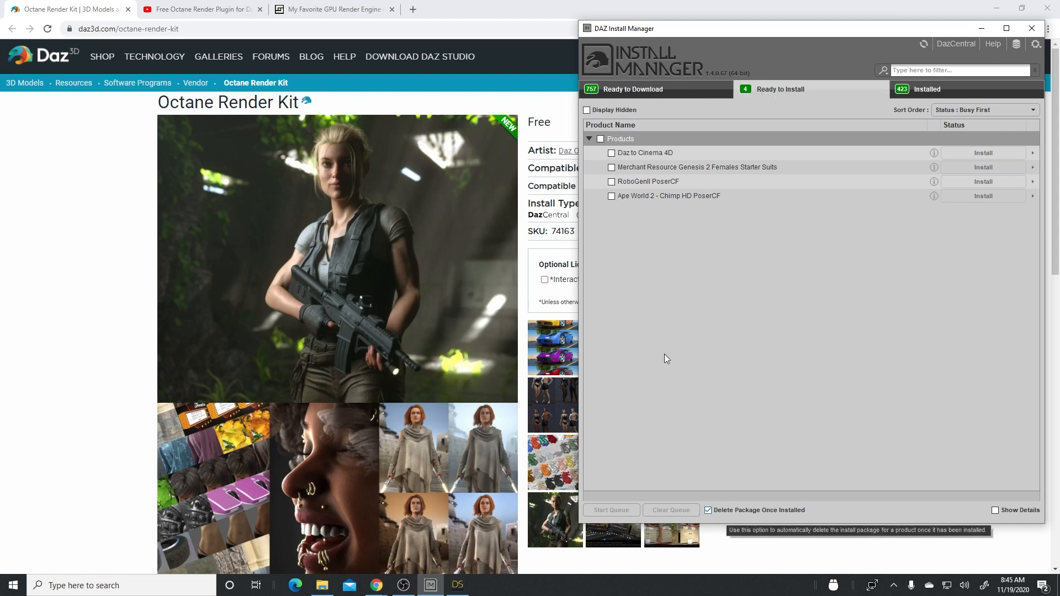
{"action": "left_click", "coordinate": [686, 95]}
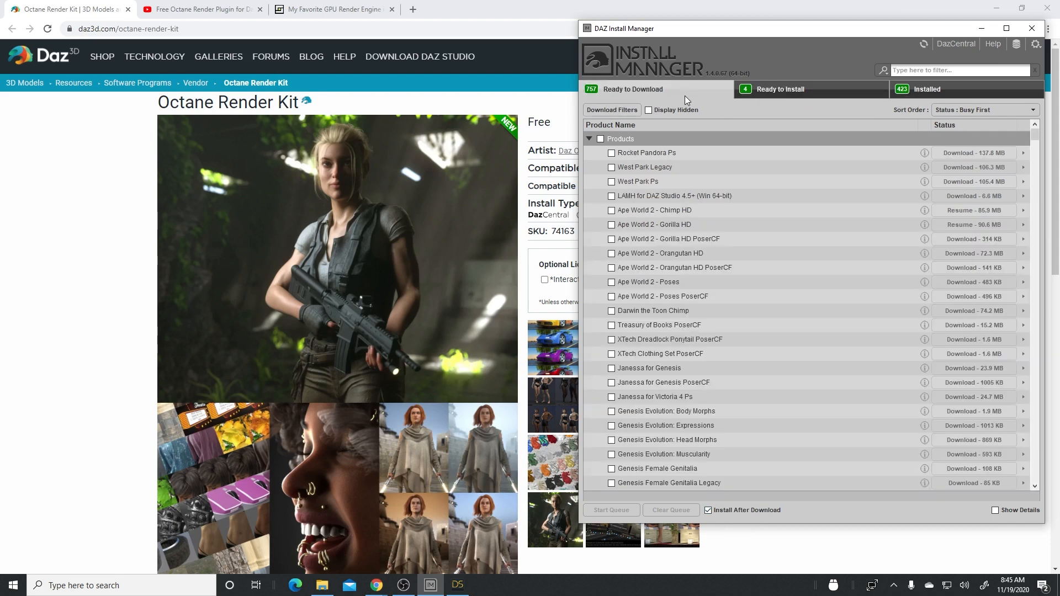
{"action": "left_click", "coordinate": [788, 89]}
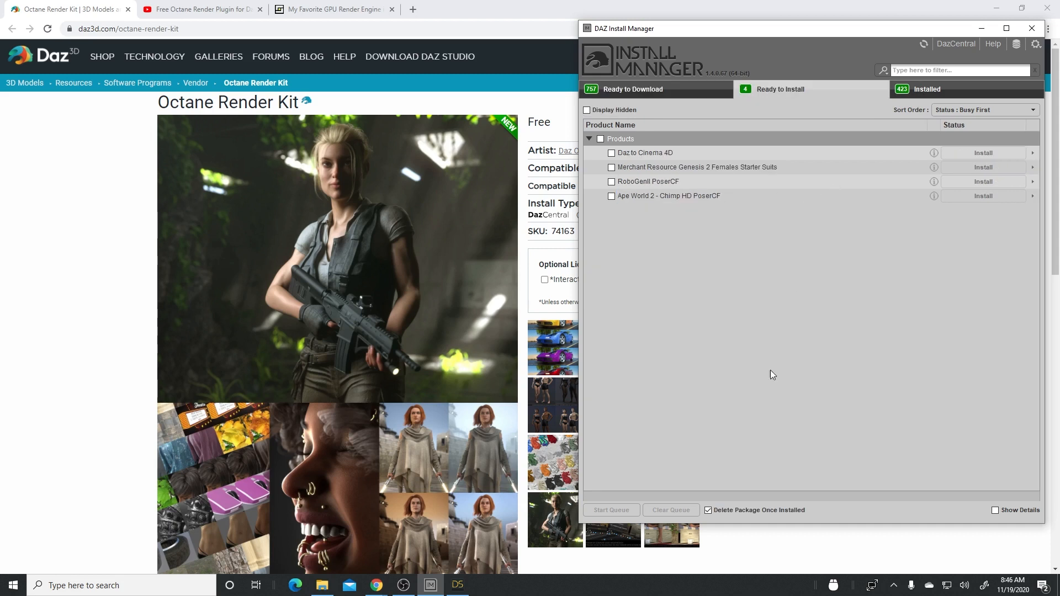
{"action": "left_click", "coordinate": [648, 90]}
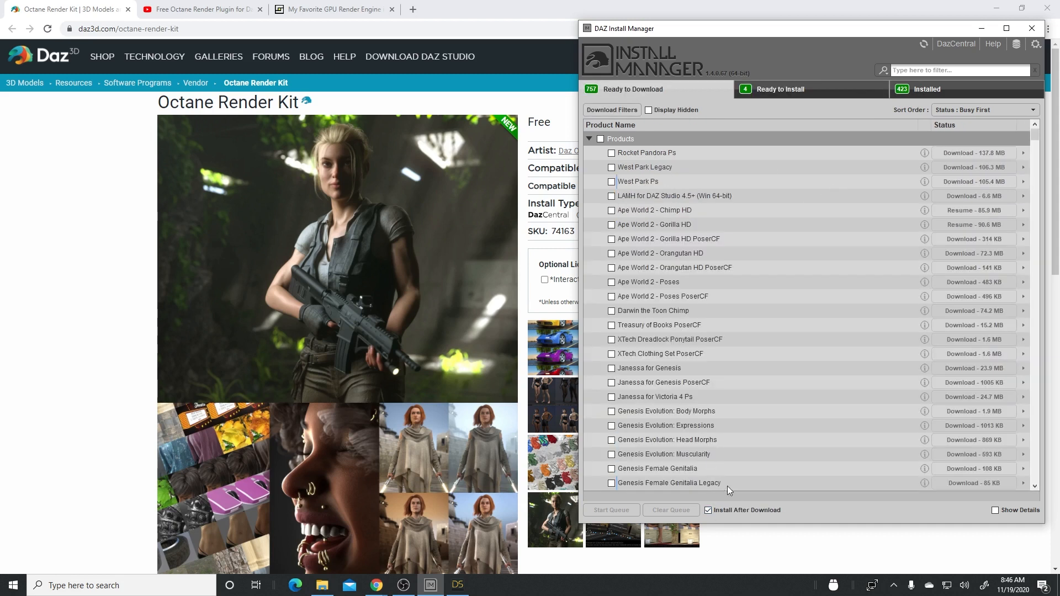
- Mark the Octane Render Kit packages Tutorial 1 of 3, 2 of 3 and 3 of 3 among the installed products
{"action": "left_click", "coordinate": [930, 91]}
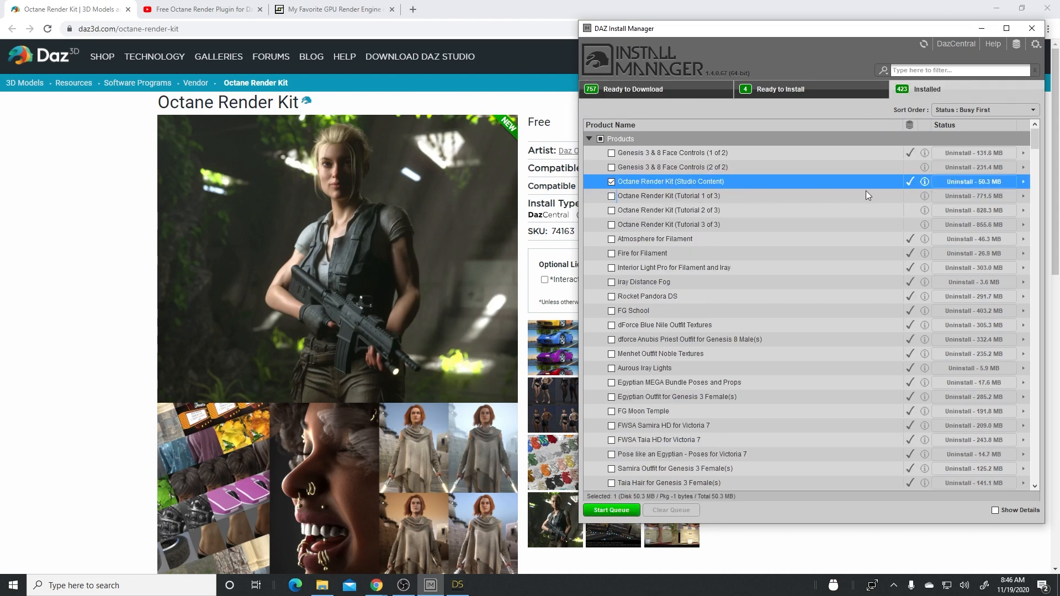
{"action": "mouse_move", "coordinate": [710, 184]}
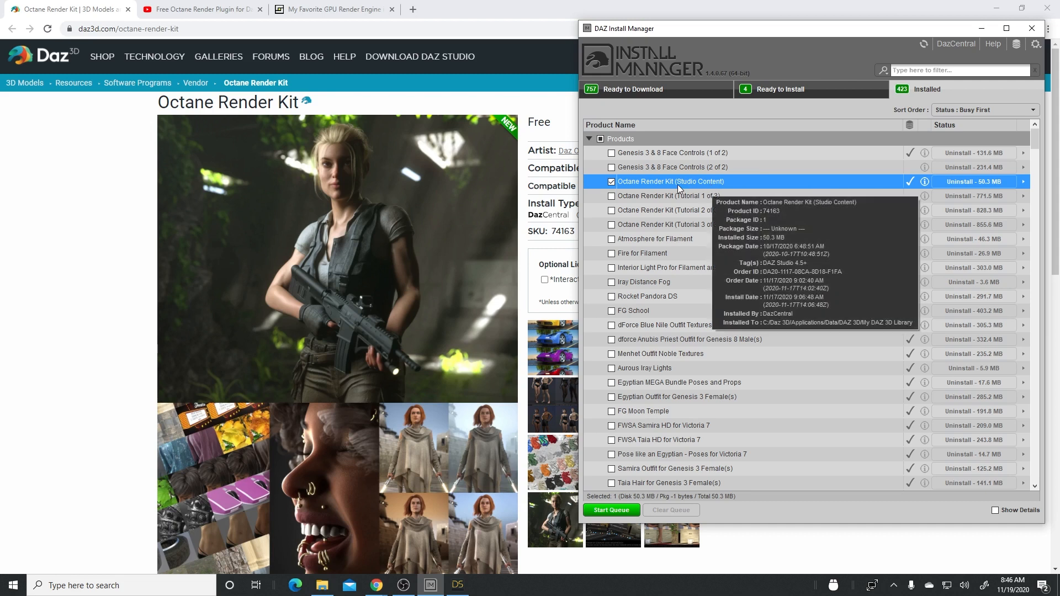
{"action": "left_click", "coordinate": [612, 196]}
{"action": "left_click", "coordinate": [611, 210]}
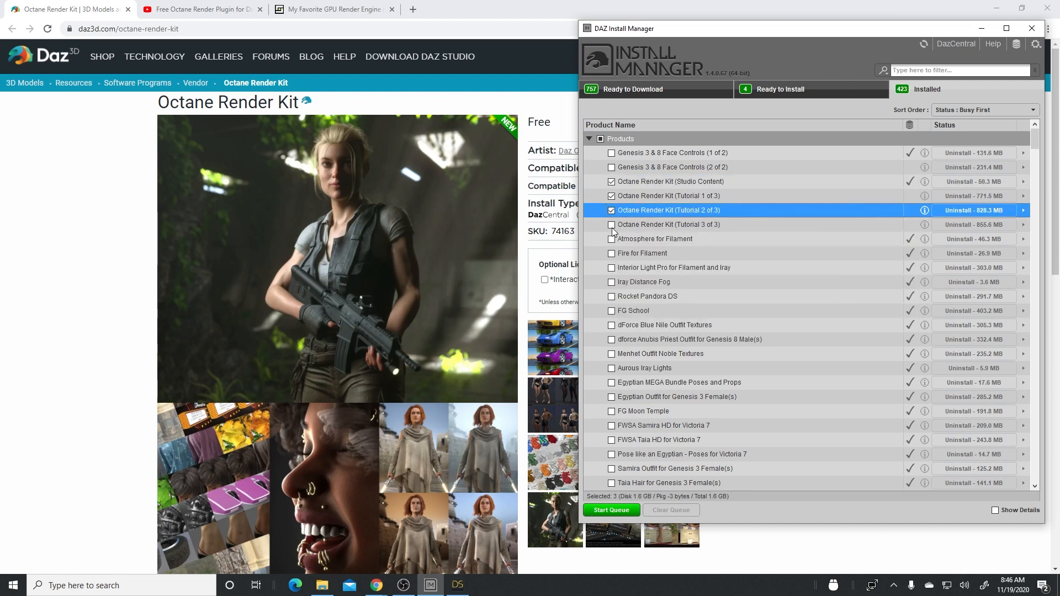
{"action": "left_click", "coordinate": [612, 225]}
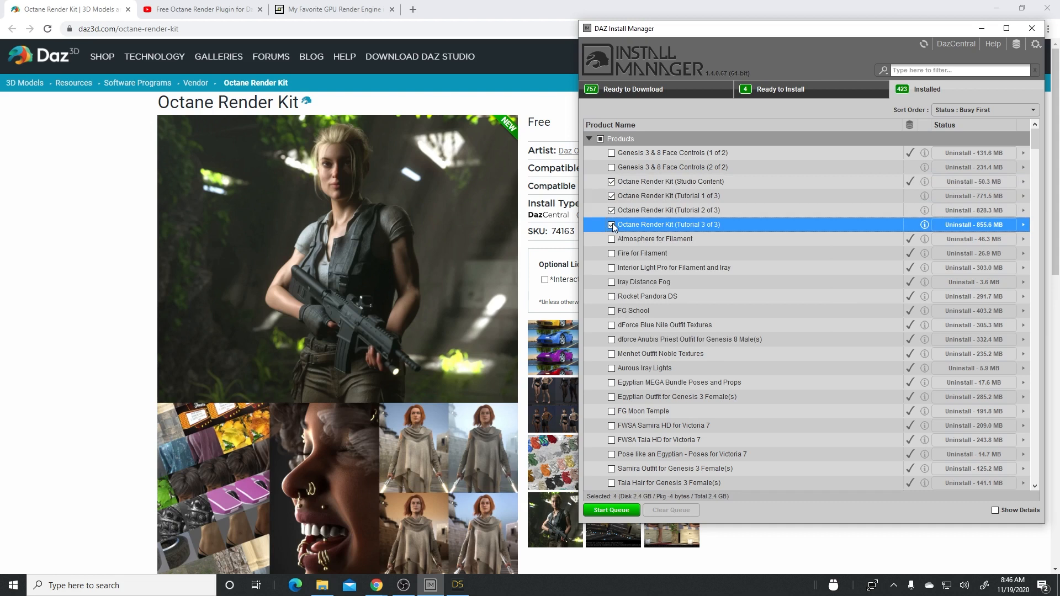
- Show the installed files of Octane Render Kit (Tutorial 3 of 3), inspect the ORK walkthrough videos' details in File Explorer, and close the file list
{"action": "right_click", "coordinate": [674, 227]}
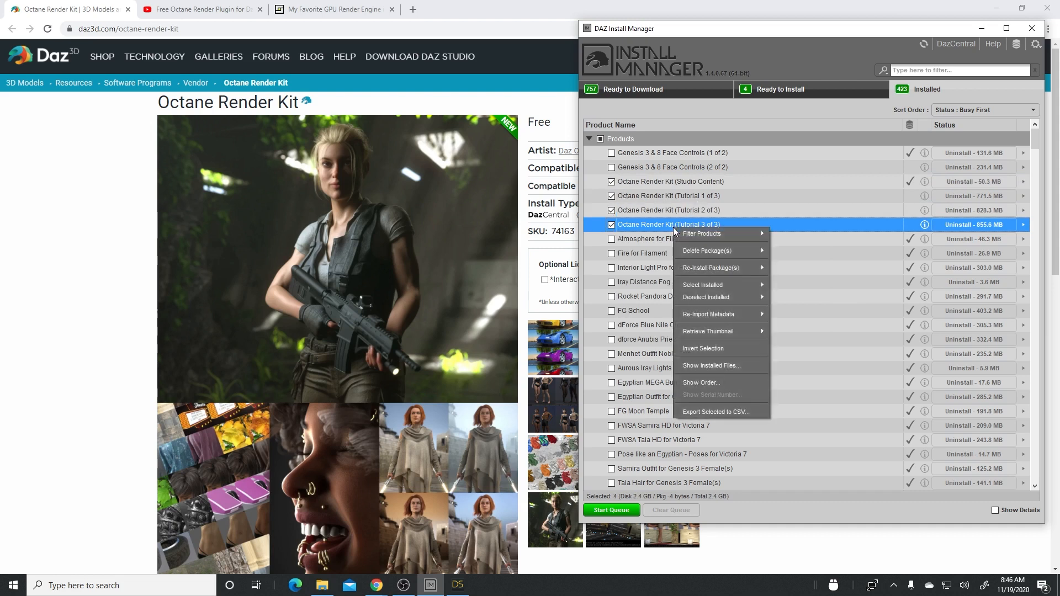
{"action": "left_click", "coordinate": [714, 365]}
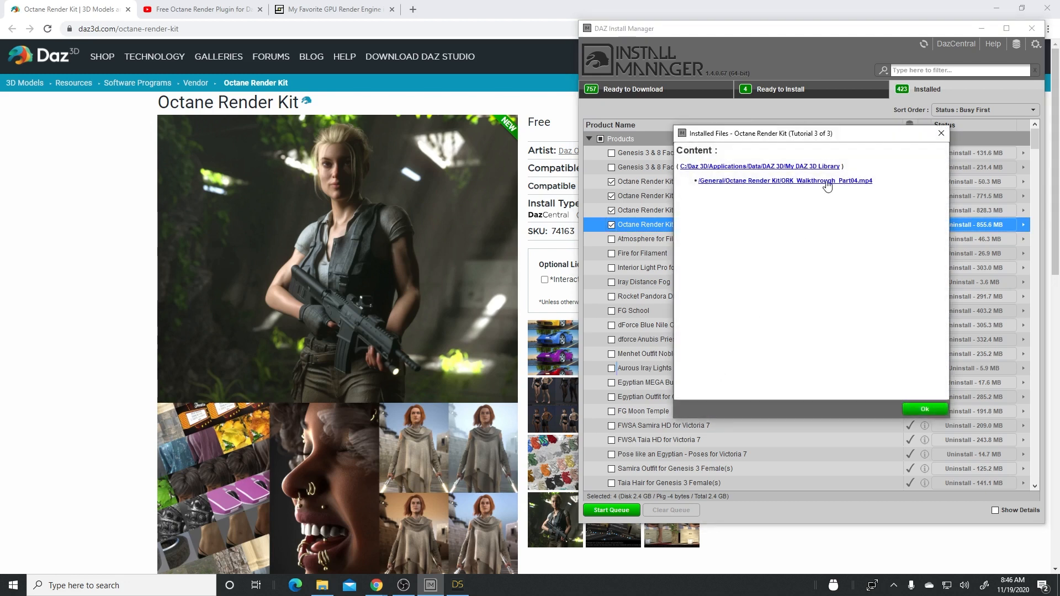
{"action": "left_click", "coordinate": [323, 585]}
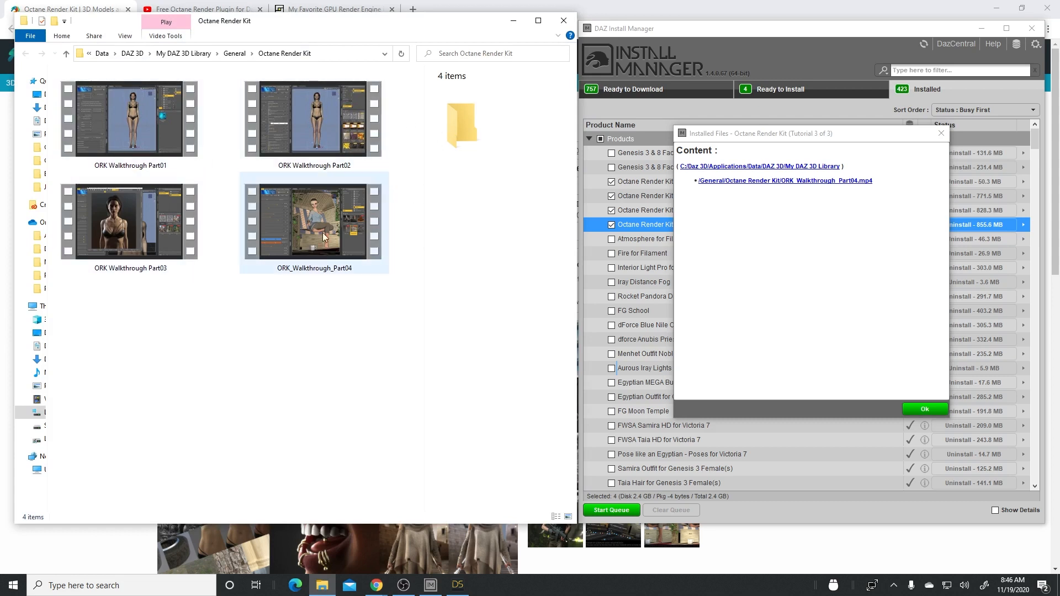
{"action": "left_click", "coordinate": [151, 132]}
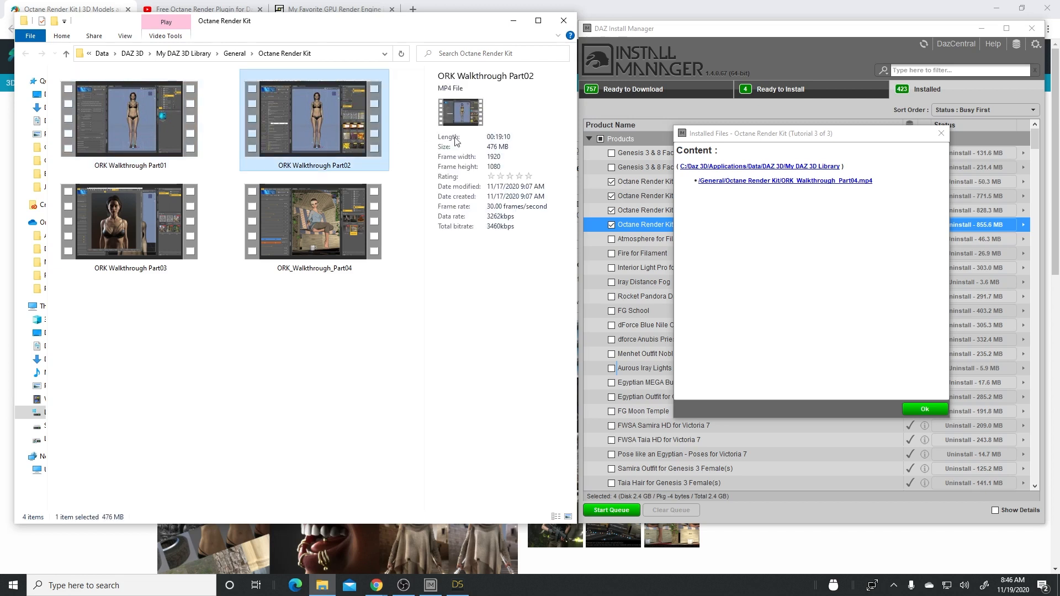
{"action": "left_click", "coordinate": [163, 236]}
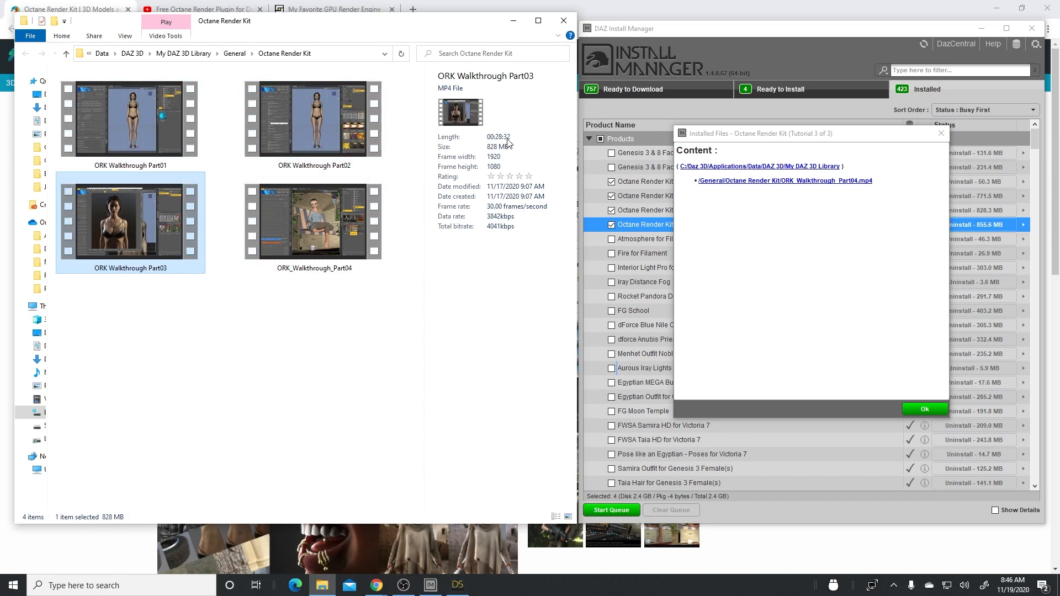
{"action": "left_click", "coordinate": [323, 231]}
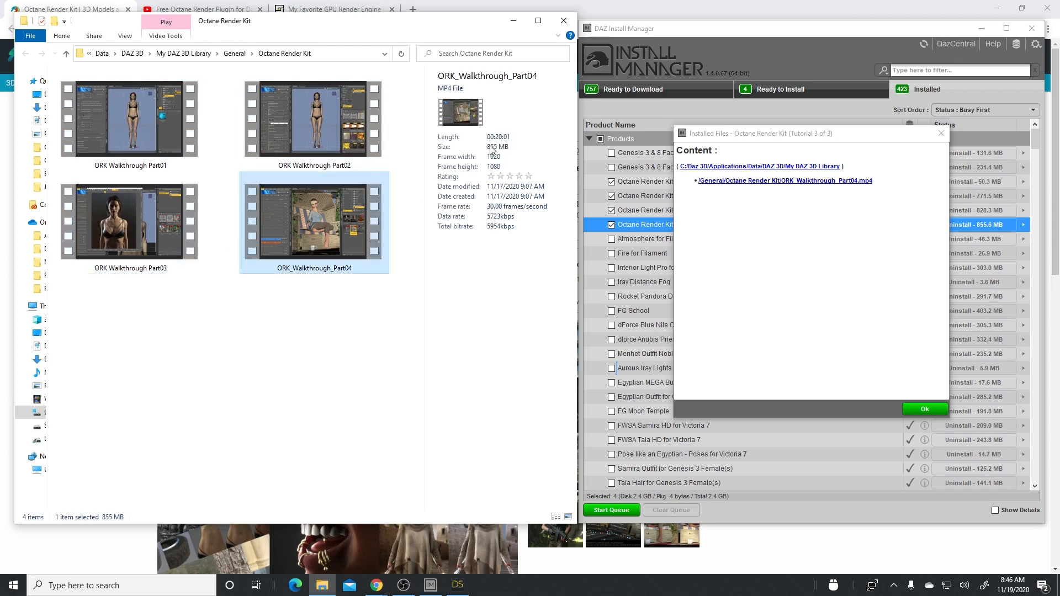
{"action": "left_click", "coordinate": [307, 338]}
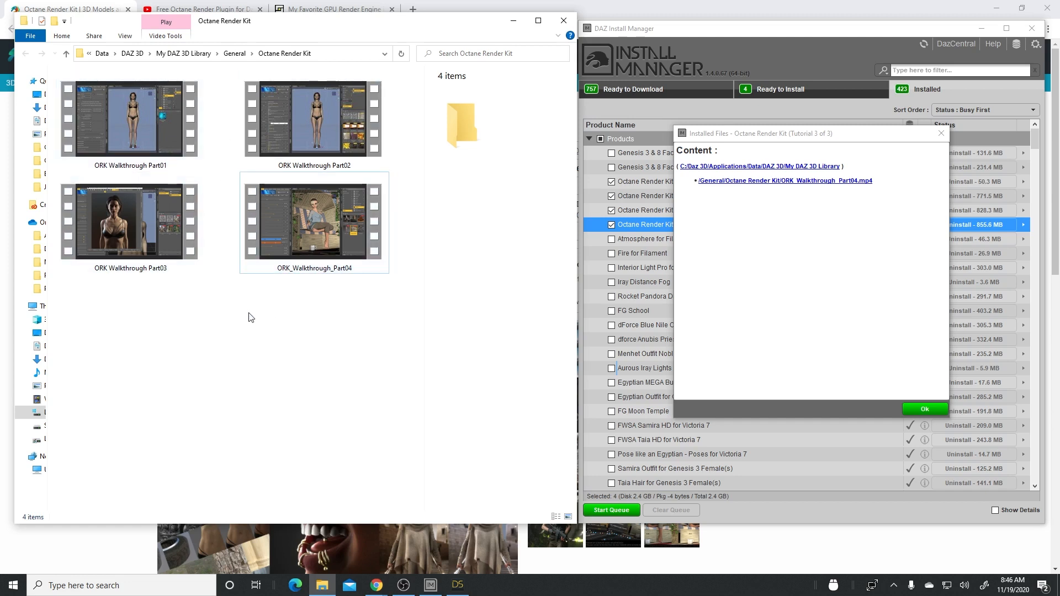
{"action": "left_click", "coordinate": [942, 133]}
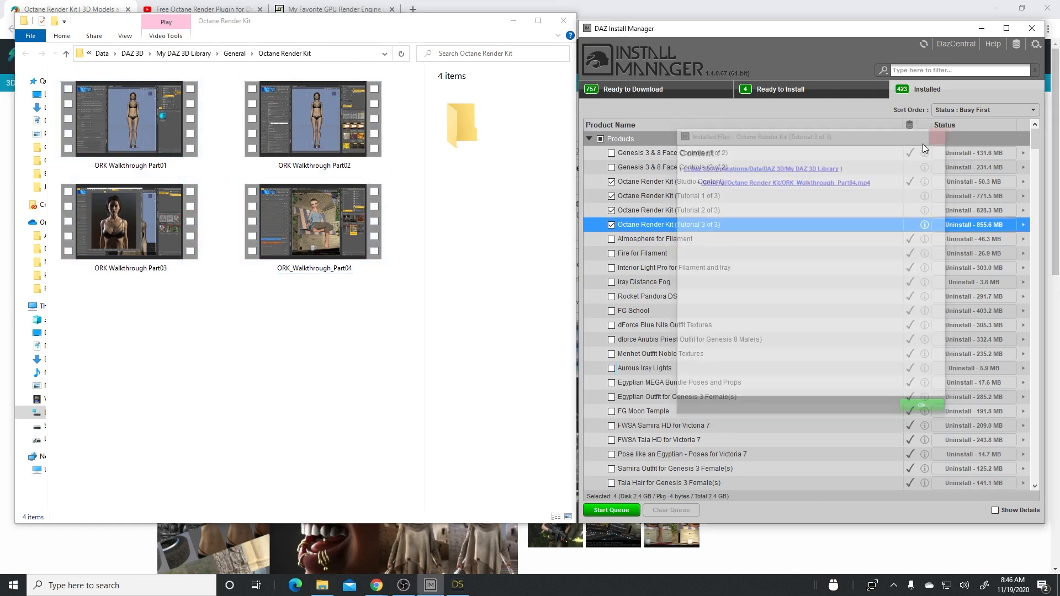
- Review the installed file location of Octane Render Kit (Tutorial 3 of 3) once more, and close the list
{"action": "right_click", "coordinate": [641, 225]}
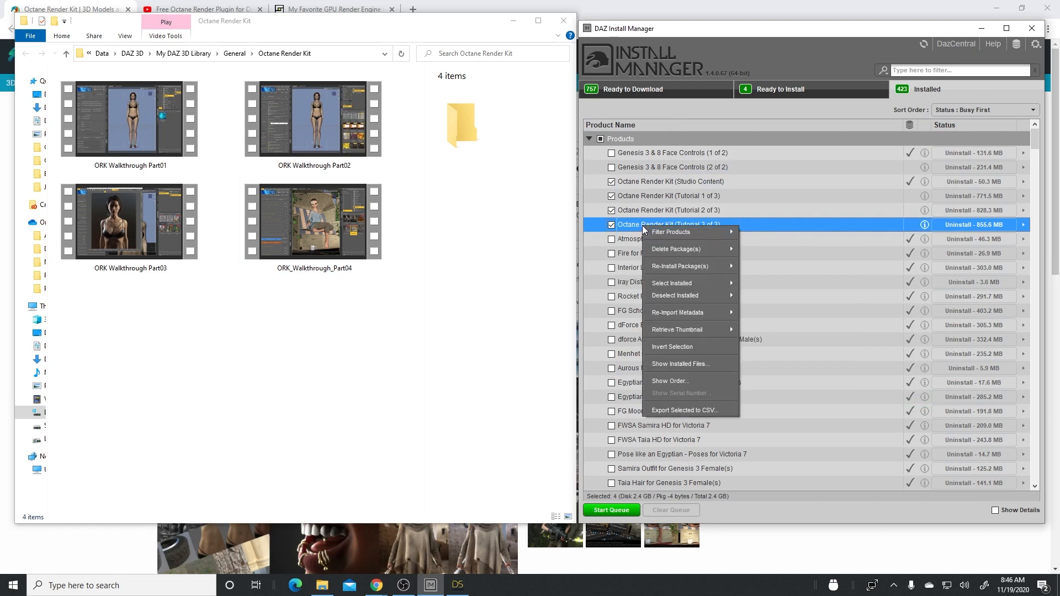
{"action": "left_click", "coordinate": [677, 364]}
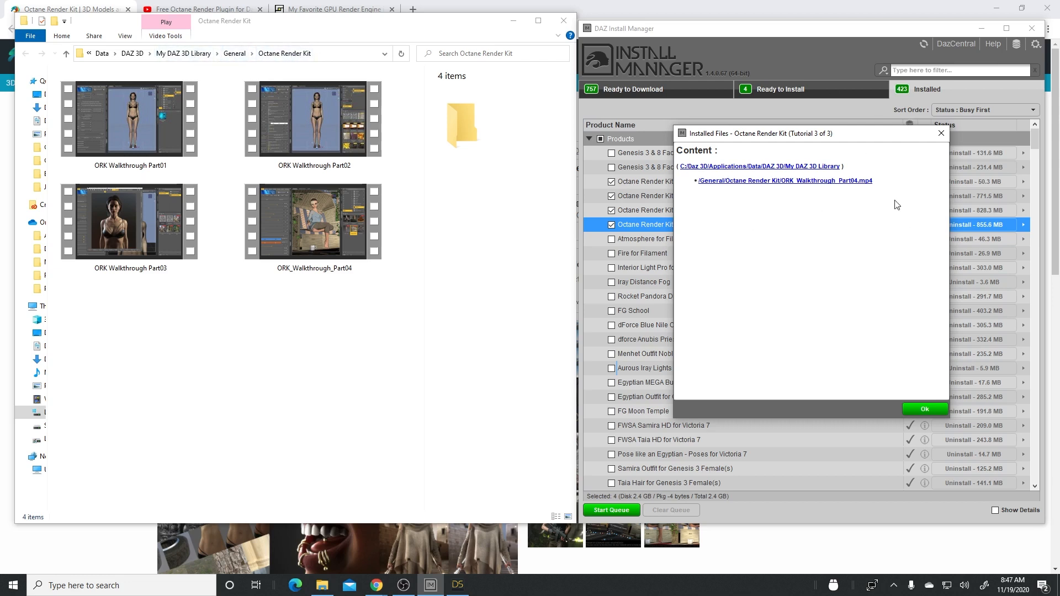
{"action": "left_click", "coordinate": [941, 133]}
- Minimize the video folder, DAZ Install Manager and the browser to reach Daz Studio, and dismiss its welcome window
{"action": "left_click", "coordinate": [296, 330]}
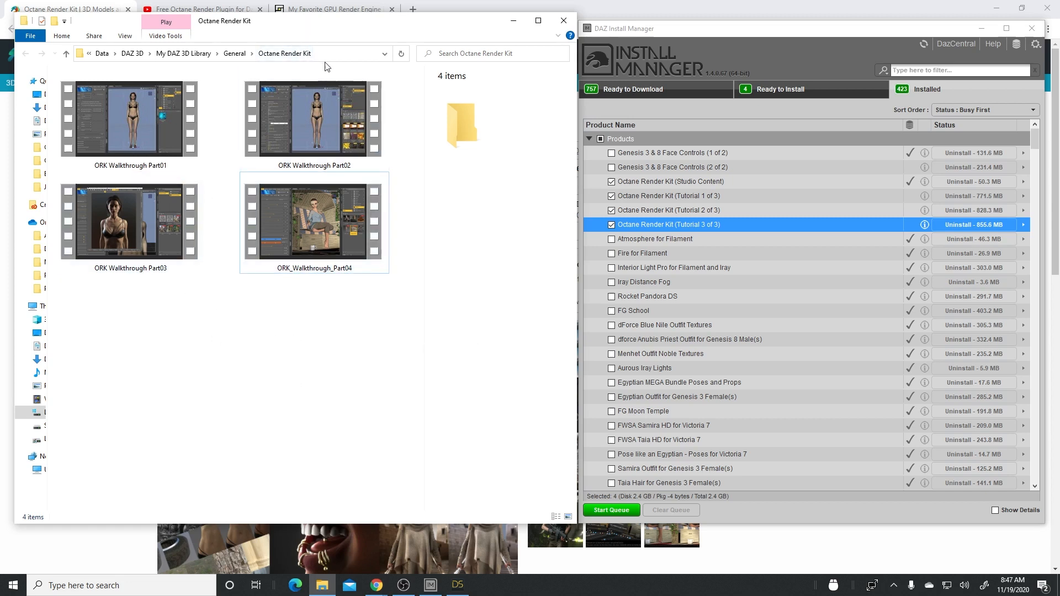
{"action": "left_click", "coordinate": [515, 23]}
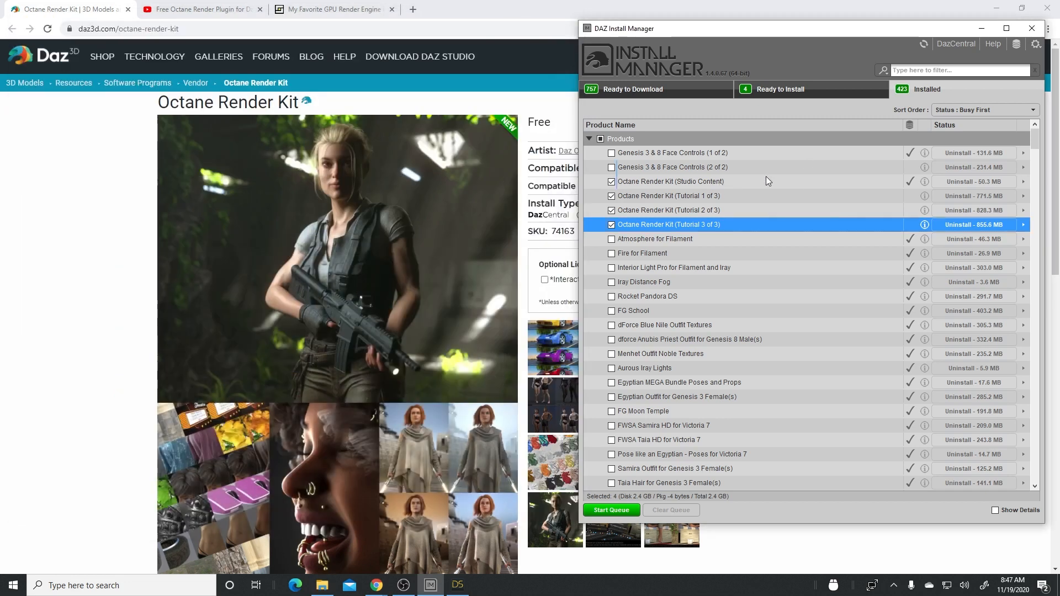
{"action": "left_click", "coordinate": [983, 28]}
{"action": "left_click", "coordinate": [997, 9]}
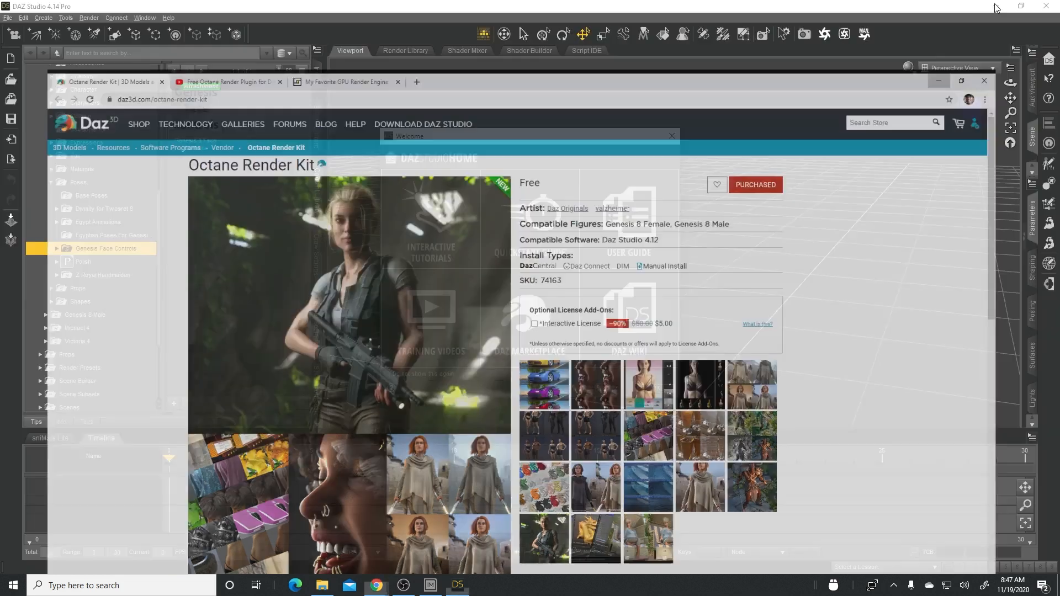
{"action": "left_click", "coordinate": [656, 388]}
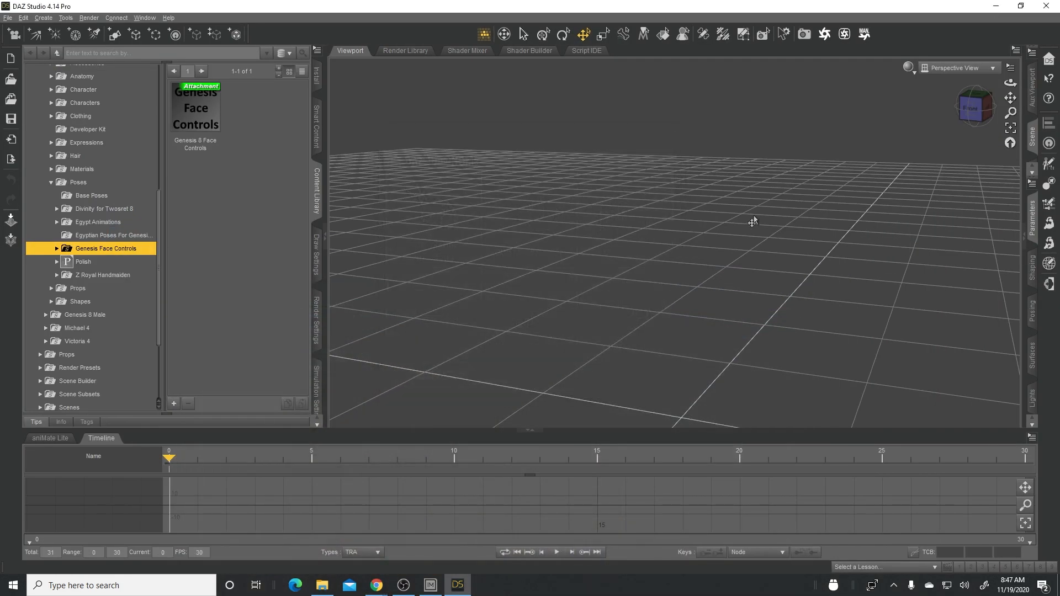
- Look through the content library's folder tree, and browse the Smart Content products under People and Figures with both categories expanded
{"action": "scroll", "coordinate": [132, 227], "scroll_direction": "up", "scroll_amount": 5}
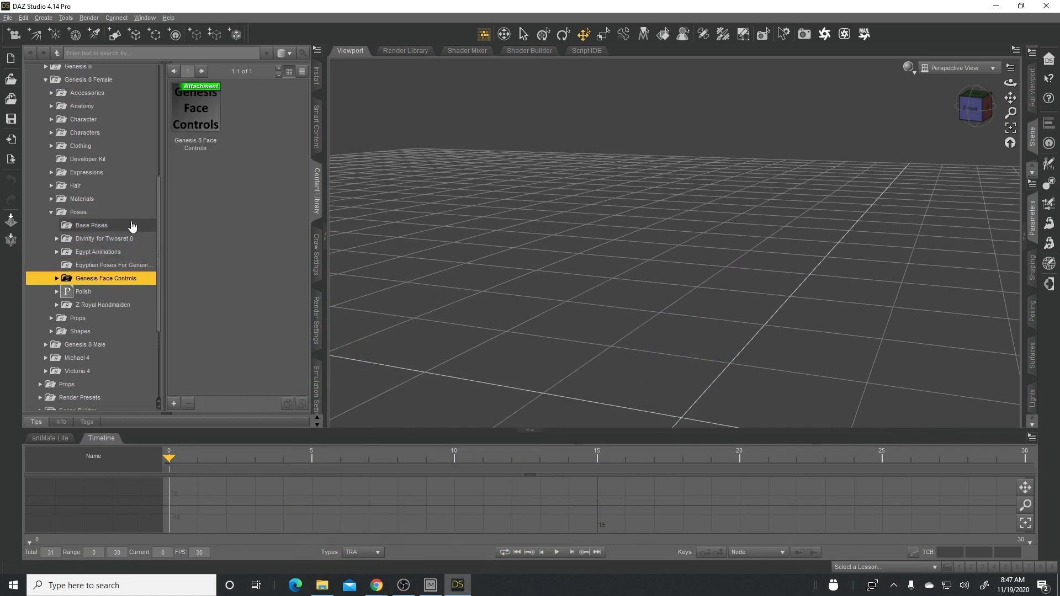
{"action": "scroll", "coordinate": [132, 227], "scroll_direction": "up", "scroll_amount": 2}
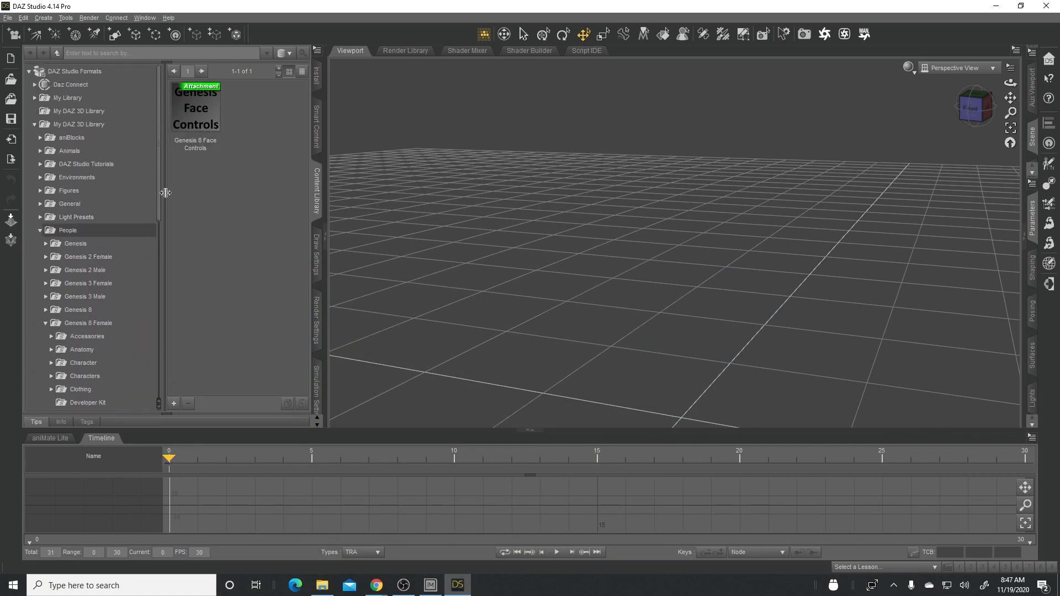
{"action": "left_click", "coordinate": [317, 142]}
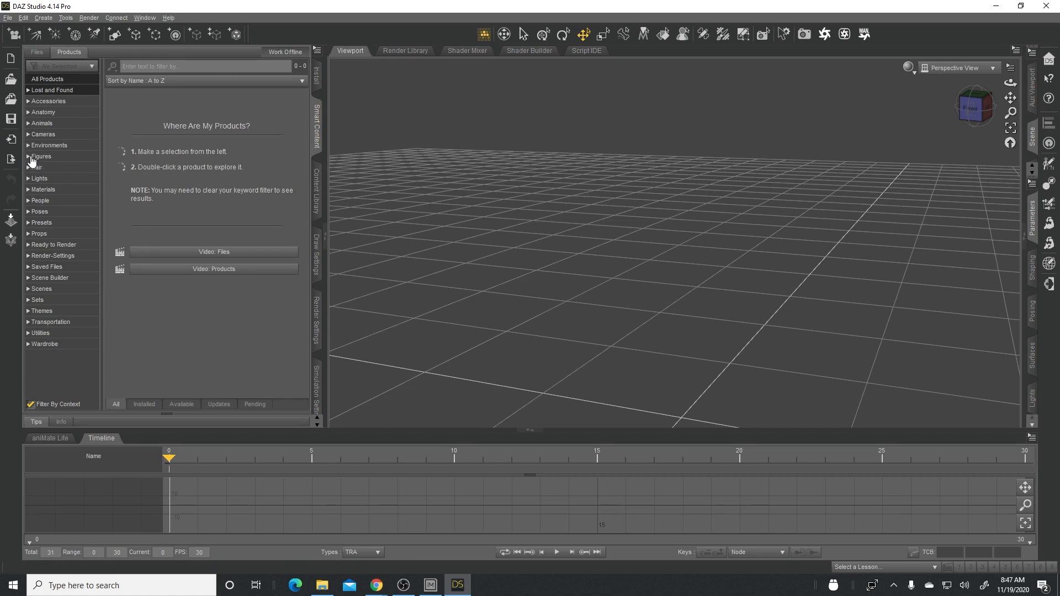
{"action": "left_click", "coordinate": [35, 201]}
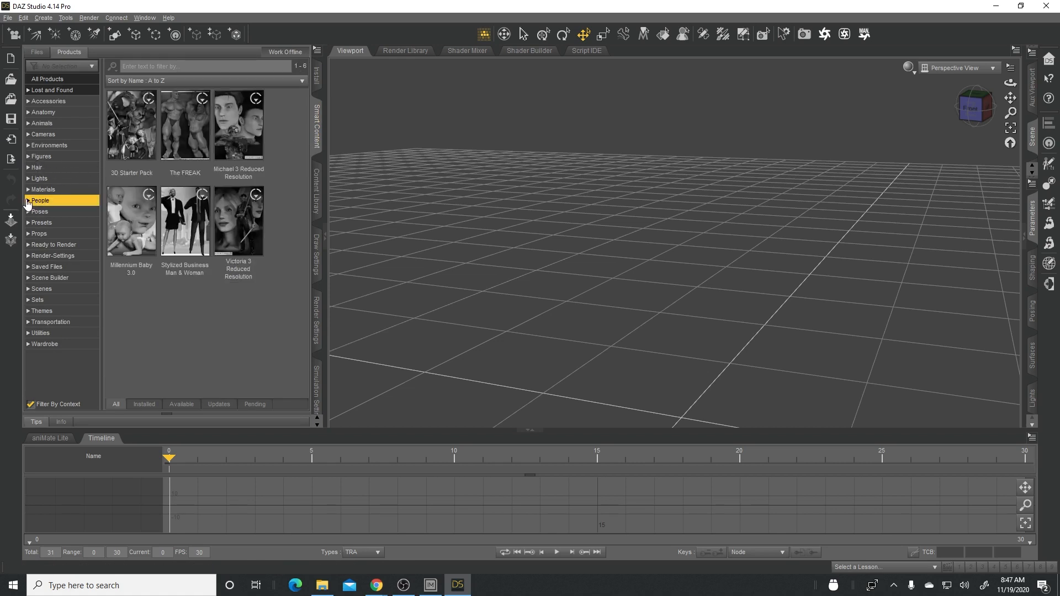
{"action": "left_click", "coordinate": [28, 201]}
{"action": "left_click", "coordinate": [32, 158]}
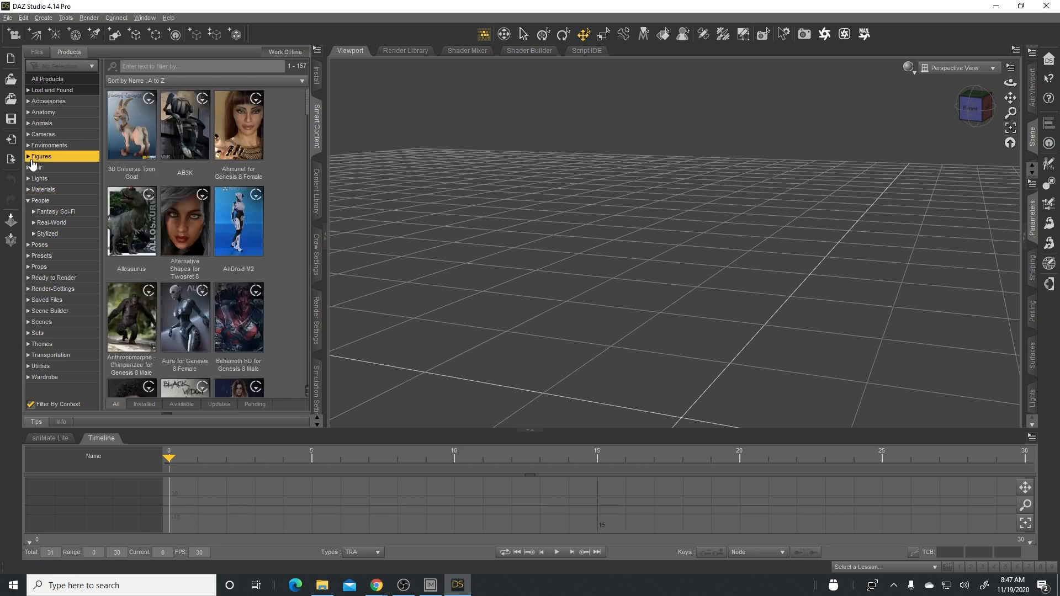
{"action": "left_click", "coordinate": [29, 157]}
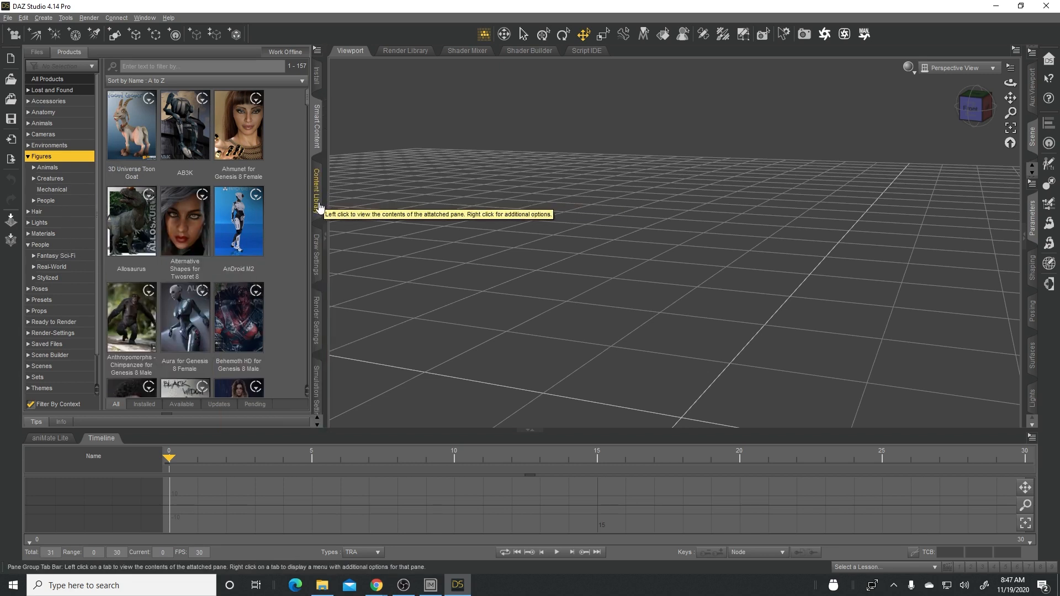
- Show the Characters folder of Genesis 3 Female under People in the Content Library
{"action": "left_click", "coordinate": [318, 190]}
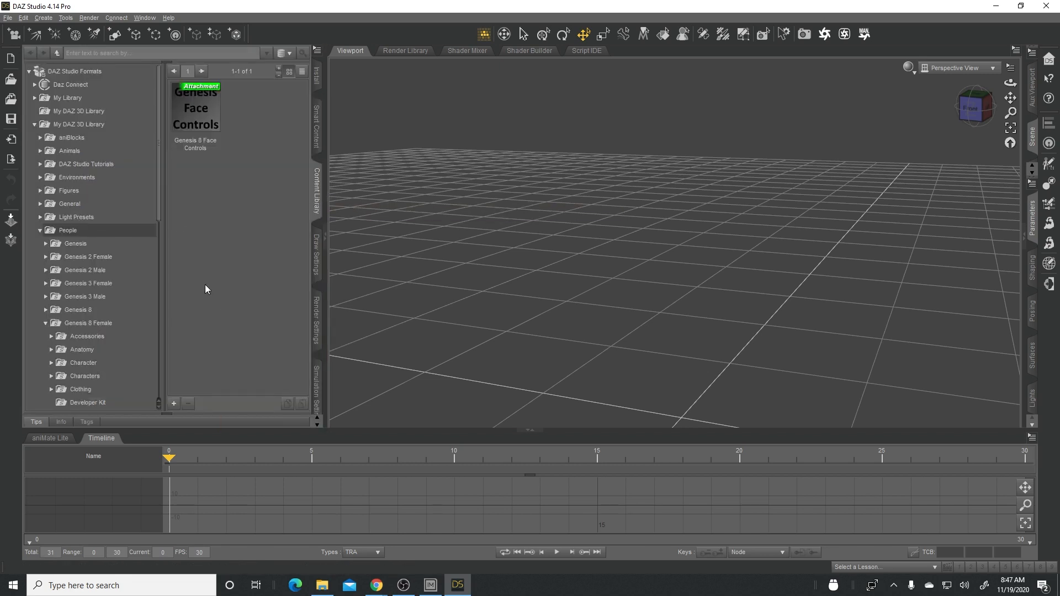
{"action": "left_click", "coordinate": [46, 284]}
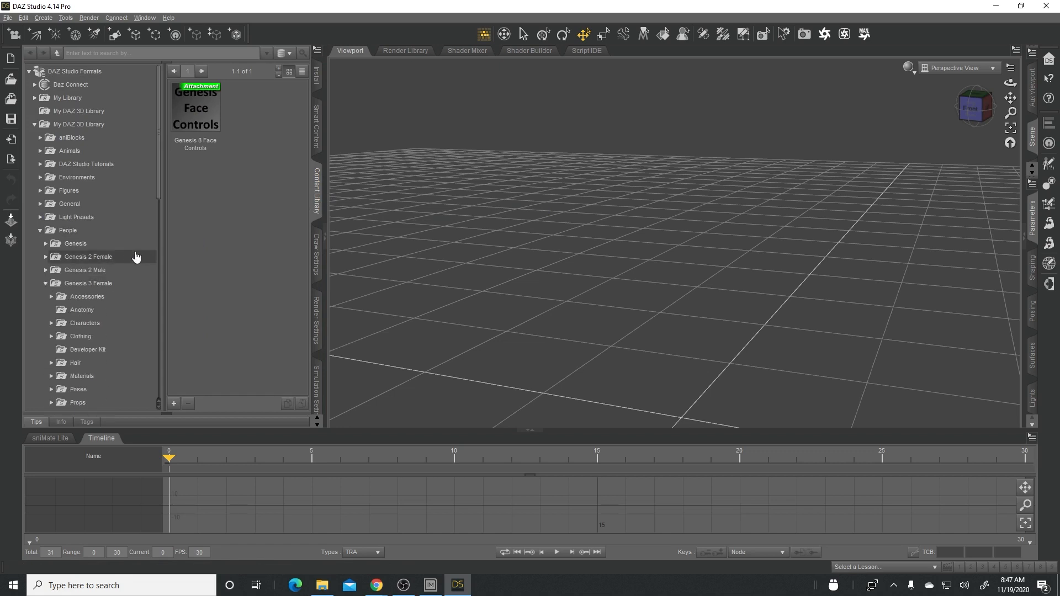
{"action": "scroll", "coordinate": [142, 237], "scroll_direction": "down", "scroll_amount": 3}
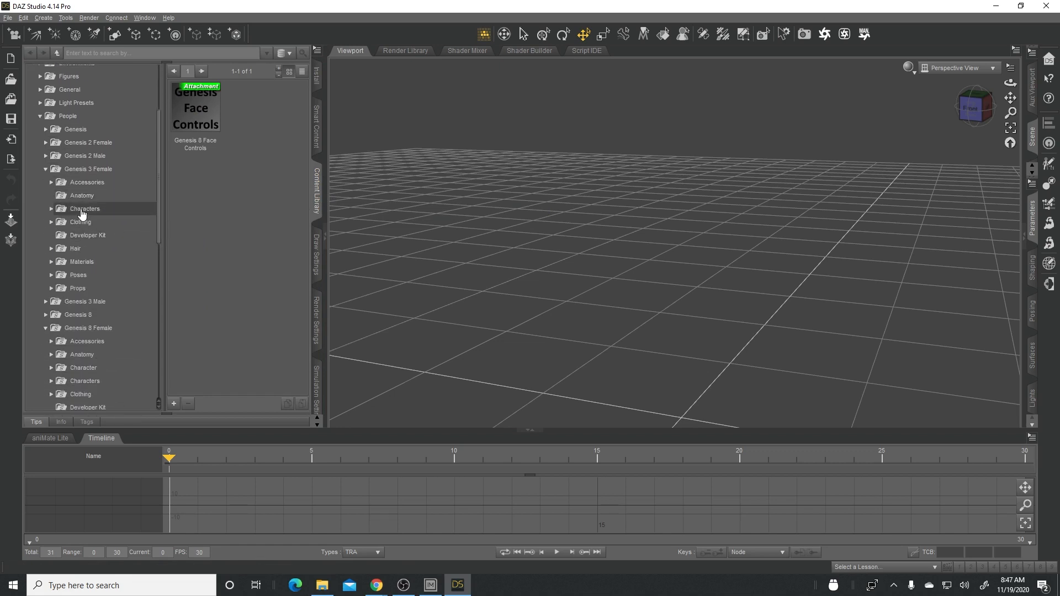
{"action": "left_click", "coordinate": [82, 212]}
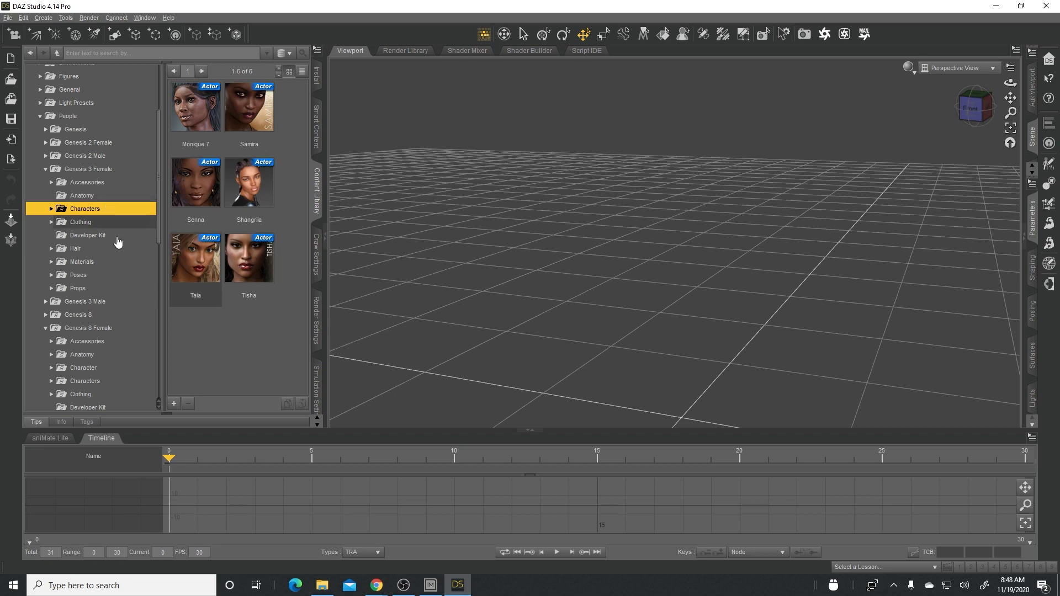
- Load the Twosret 8 figure into the scene from the Genesis 8 Female Characters folder
{"action": "left_click", "coordinate": [95, 331]}
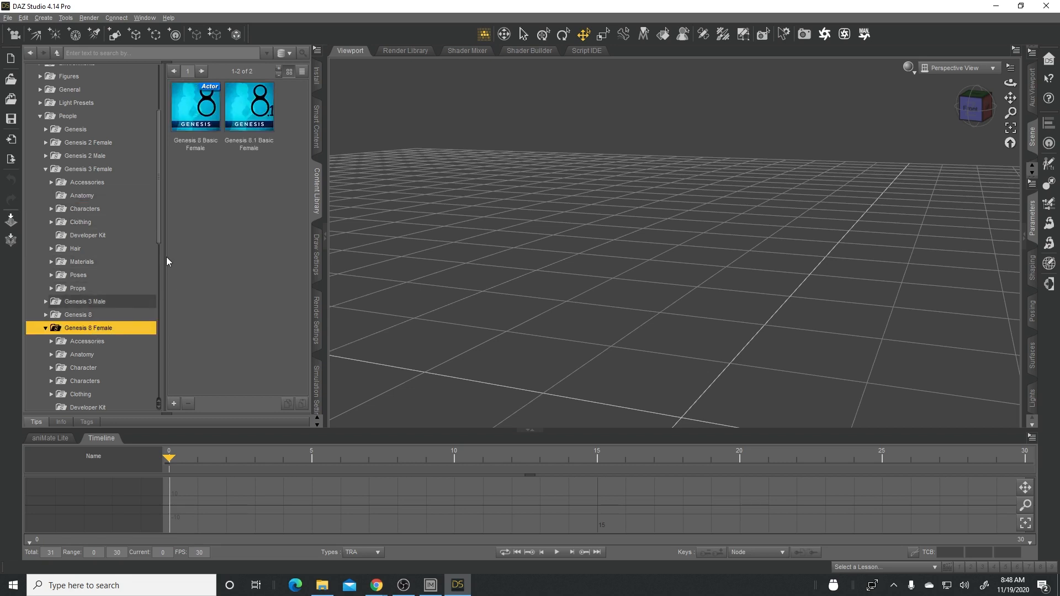
{"action": "scroll", "coordinate": [154, 265], "scroll_direction": "down", "scroll_amount": 2}
{"action": "left_click", "coordinate": [86, 293]}
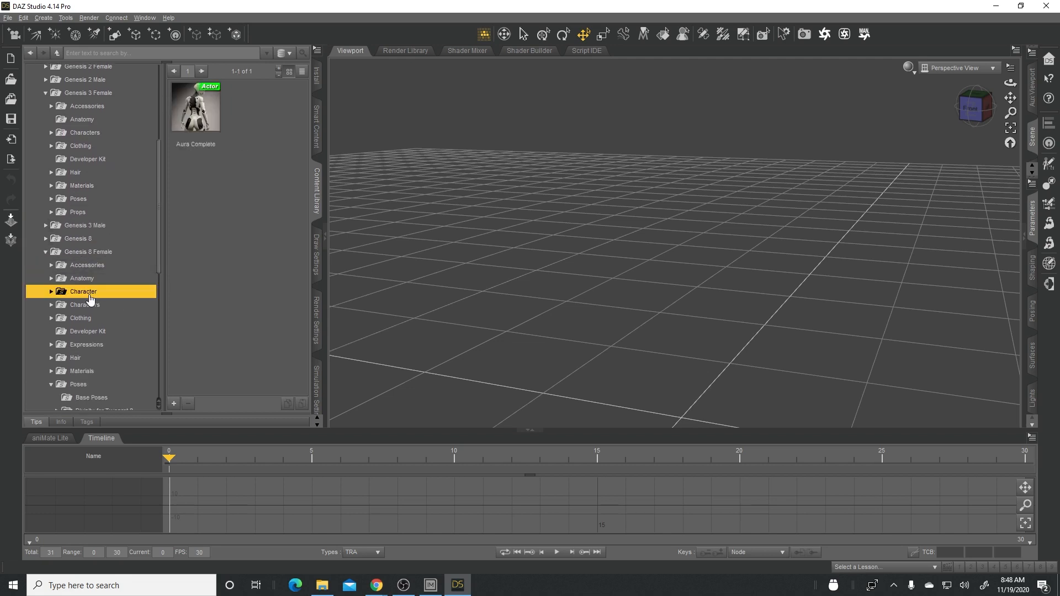
{"action": "left_click", "coordinate": [72, 307]}
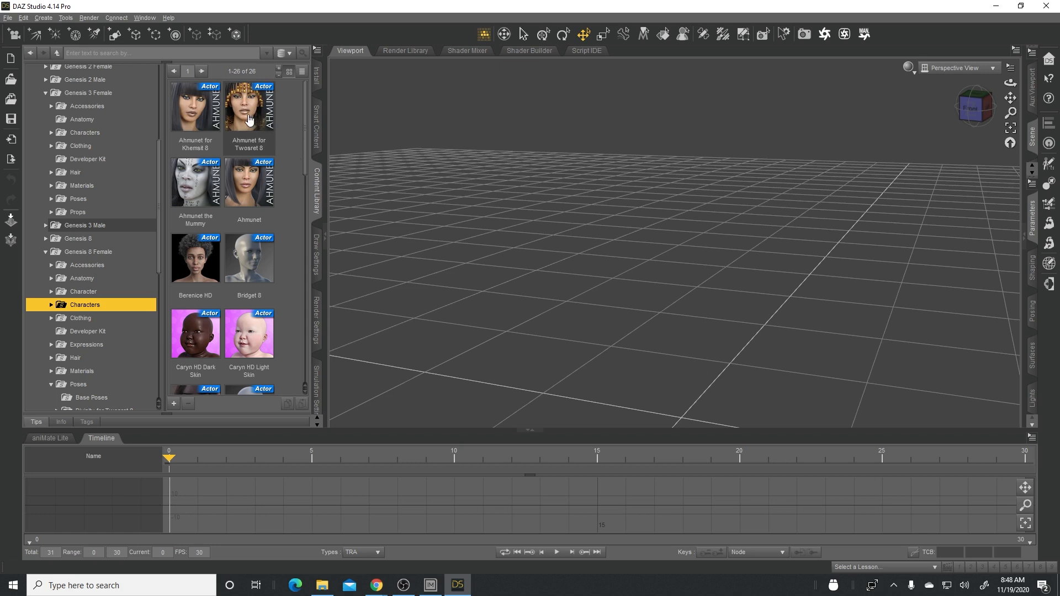
{"action": "scroll", "coordinate": [283, 141], "scroll_direction": "down", "scroll_amount": 10}
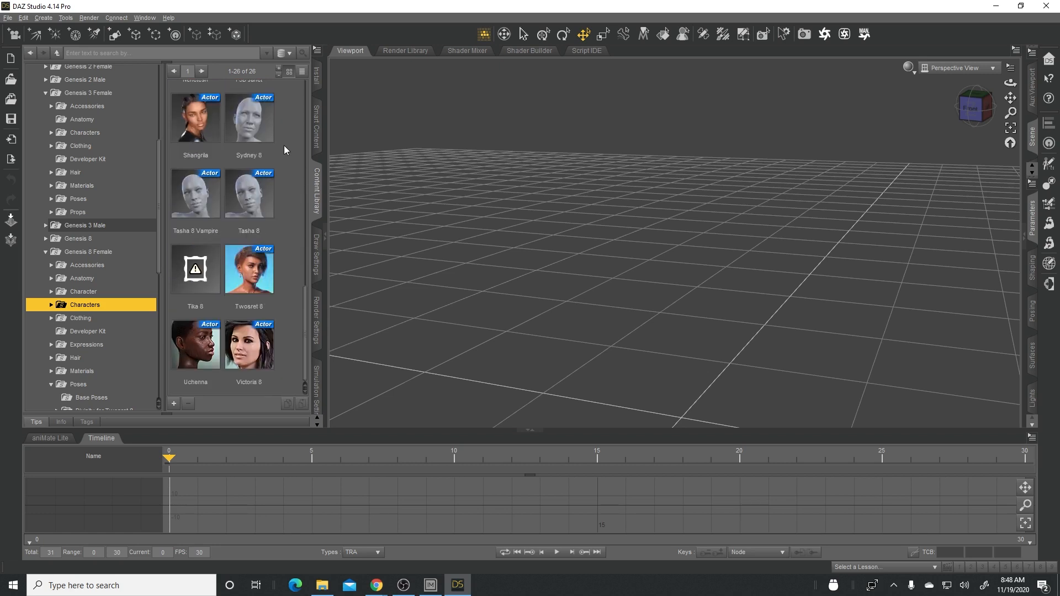
{"action": "double_click", "coordinate": [246, 276]}
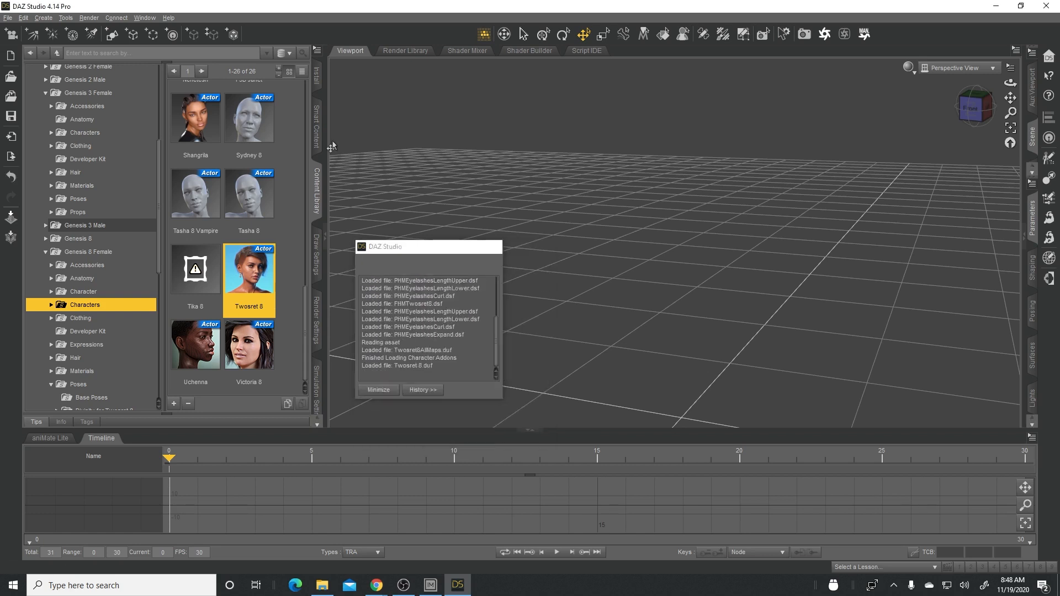
- Dress the figure with Blue Nile Outfit !Load All from the Genesis 8 Female Clothing folder
{"action": "left_click", "coordinate": [51, 305]}
{"action": "scroll", "coordinate": [148, 259], "scroll_direction": "down", "scroll_amount": 6}
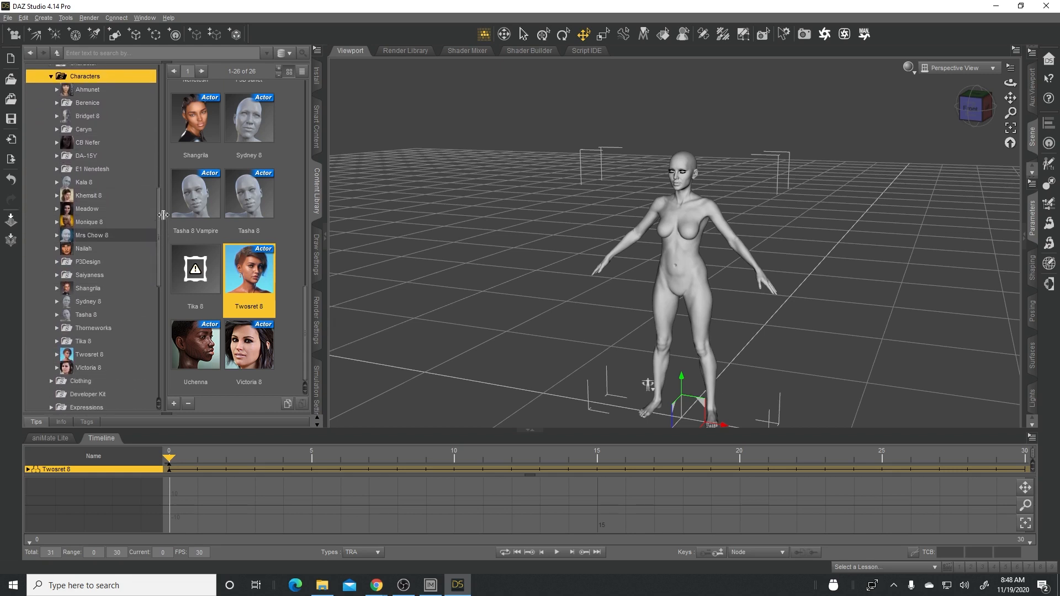
{"action": "left_click", "coordinate": [50, 381]}
{"action": "scroll", "coordinate": [154, 235], "scroll_direction": "down", "scroll_amount": 7}
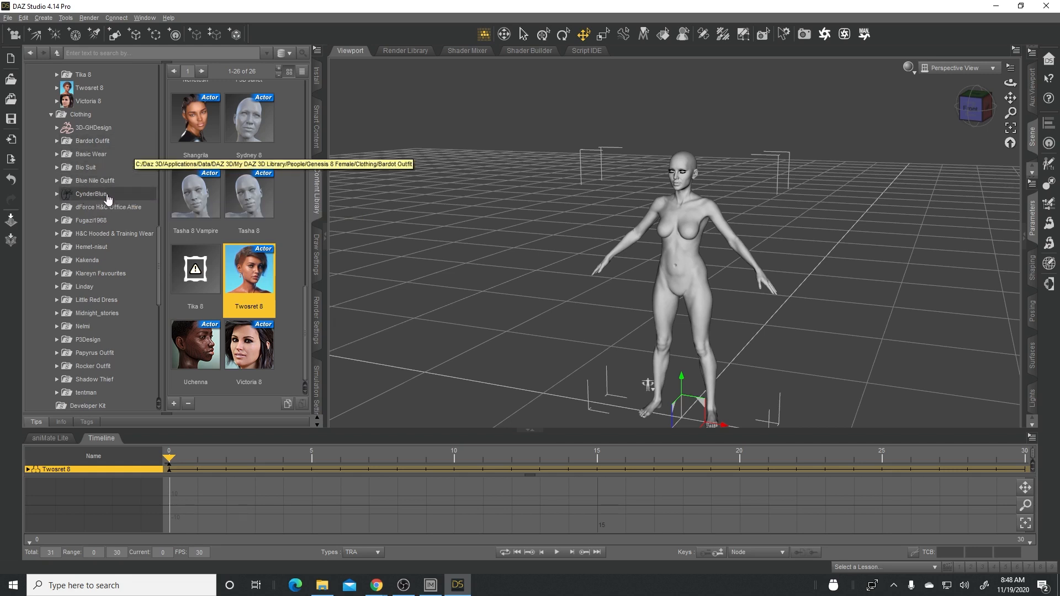
{"action": "left_click", "coordinate": [91, 183]}
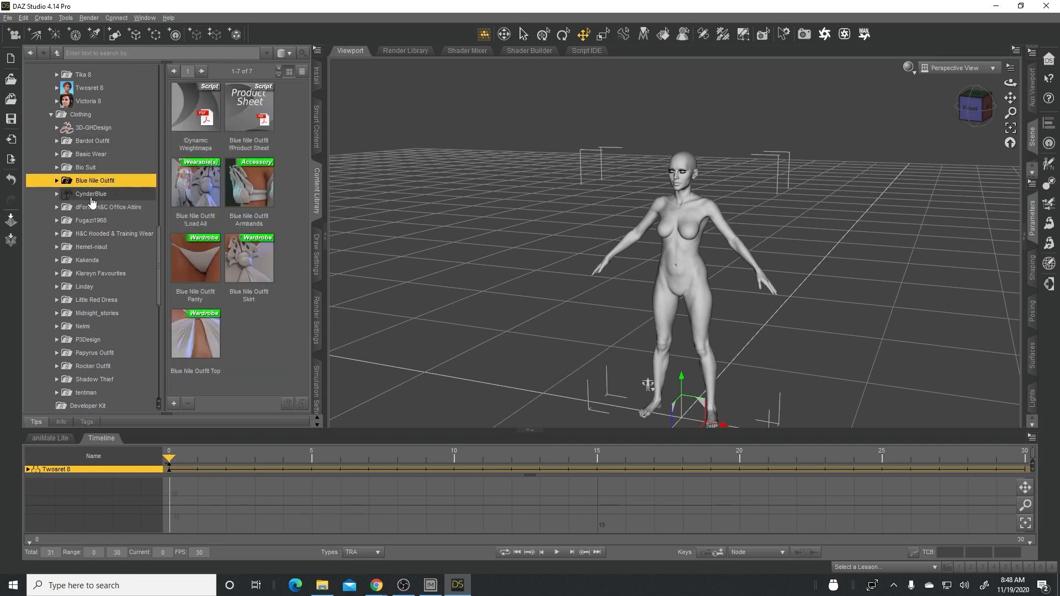
{"action": "left_click", "coordinate": [56, 182]}
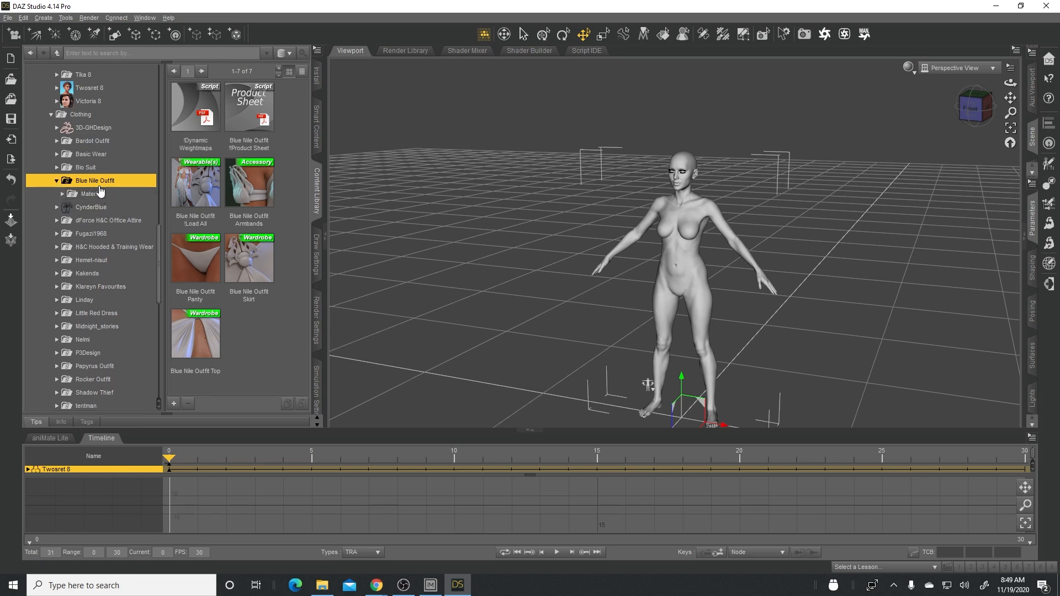
{"action": "mouse_move", "coordinate": [200, 190]}
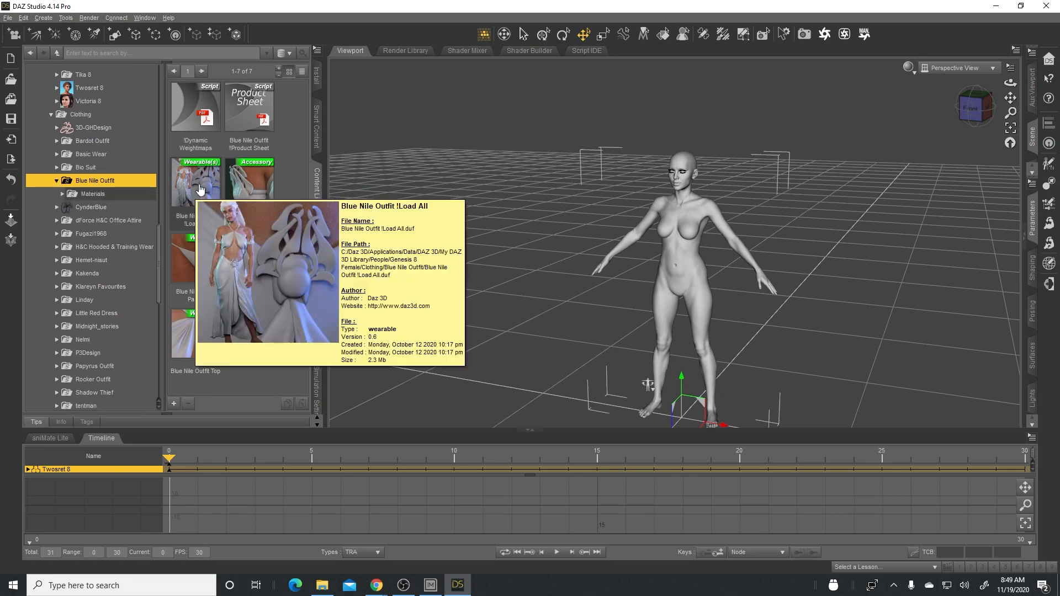
{"action": "double_click", "coordinate": [200, 190]}
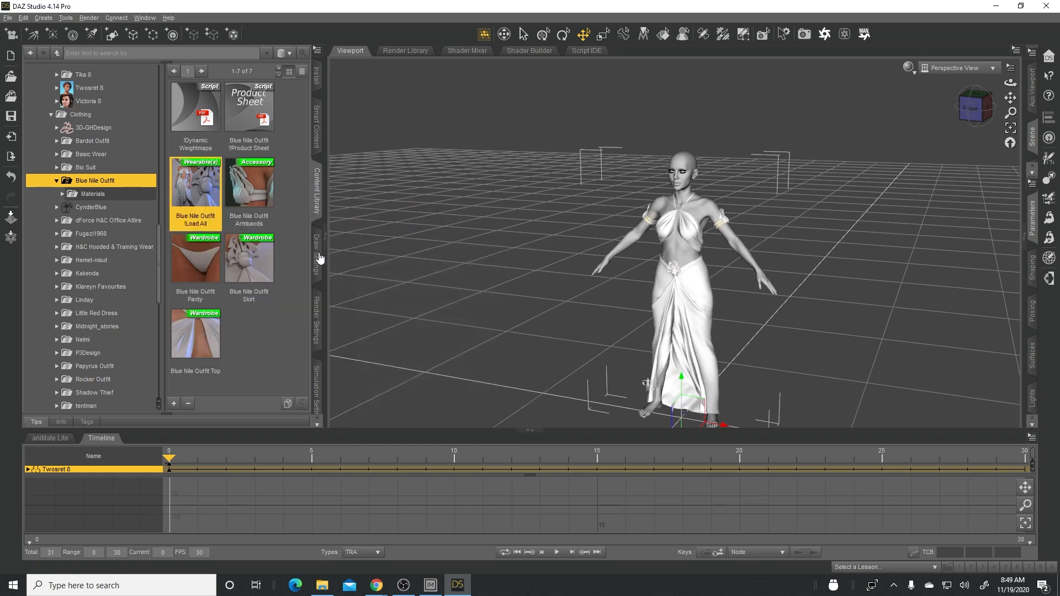
- Frame the figure's head in the viewport and set the draw style to NVIDIA Iray
{"action": "left_click", "coordinate": [1029, 238]}
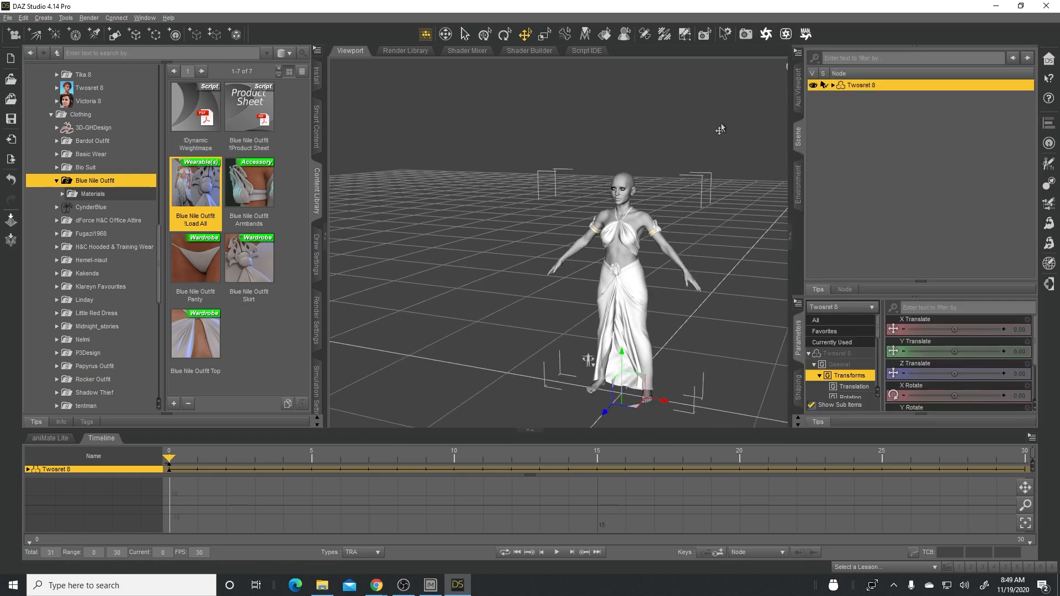
{"action": "left_click", "coordinate": [787, 236]}
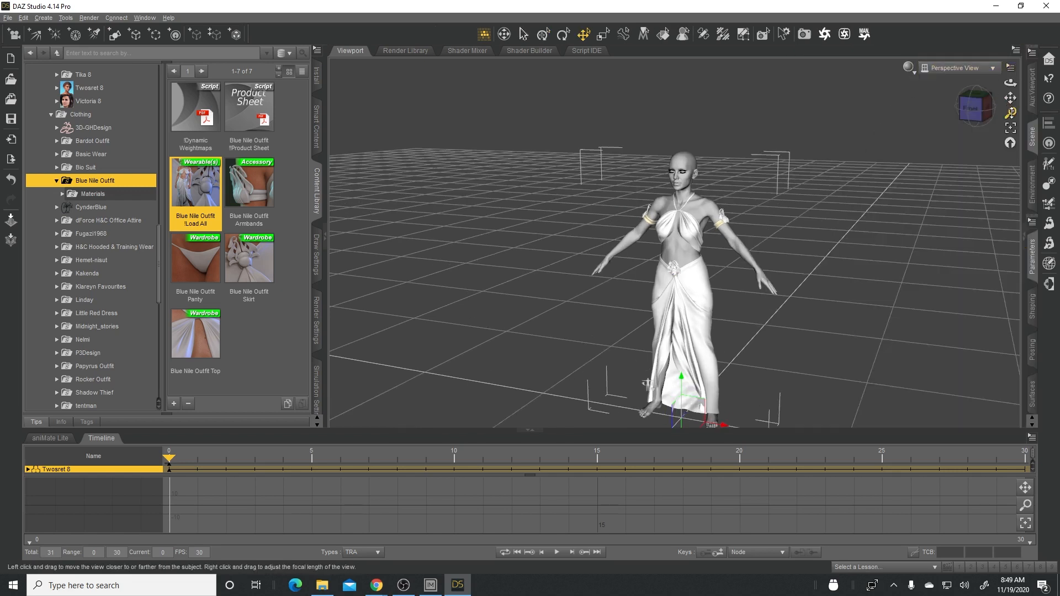
{"action": "left_click", "coordinate": [683, 168]}
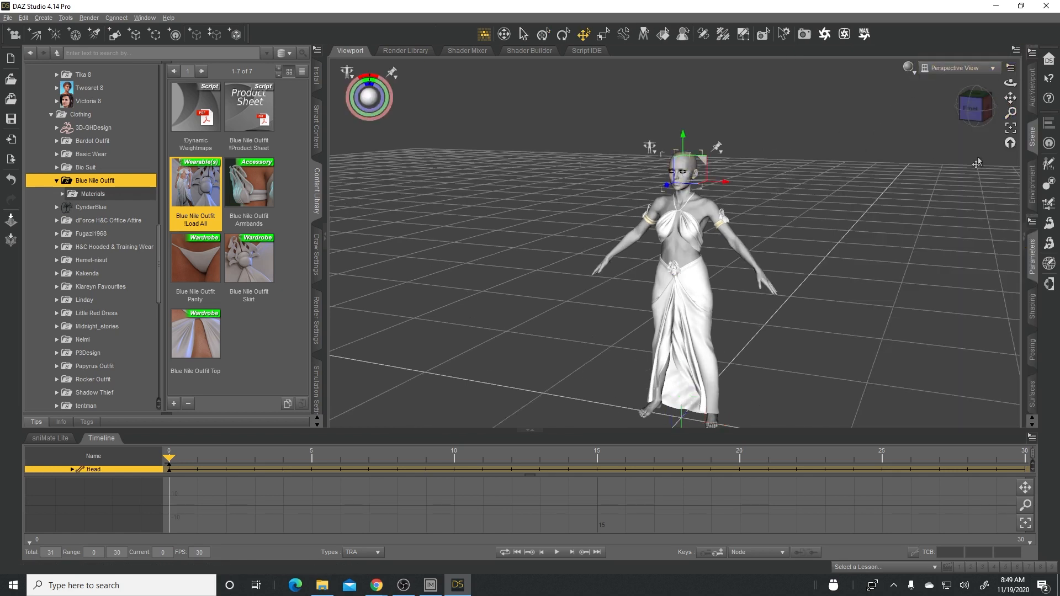
{"action": "left_click", "coordinate": [1011, 128]}
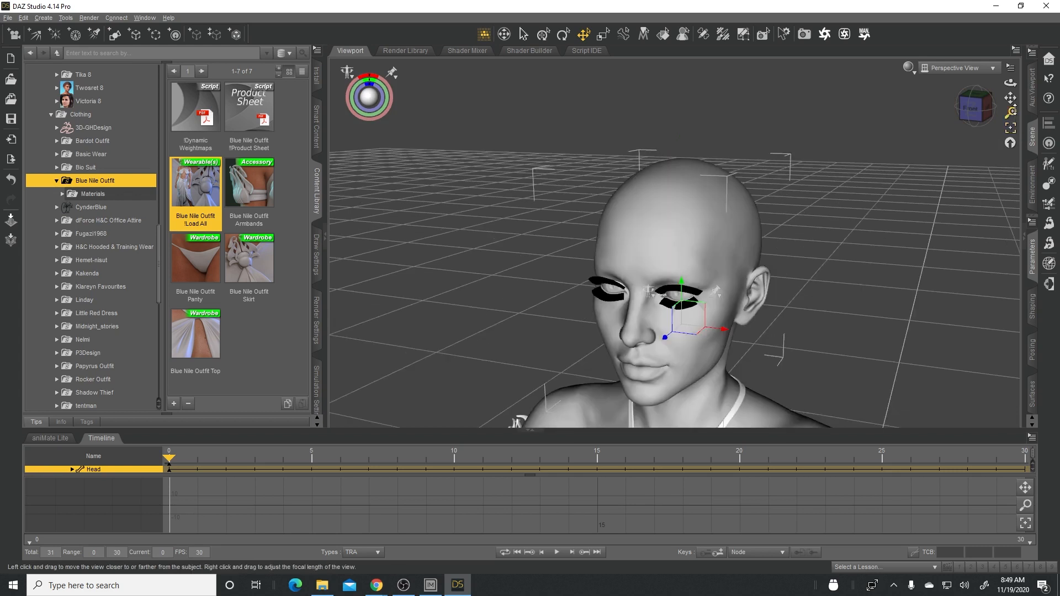
{"action": "left_click_drag", "start_coordinate": [1010, 82], "coordinate": [1013, 35]}
{"action": "left_click", "coordinate": [908, 71]}
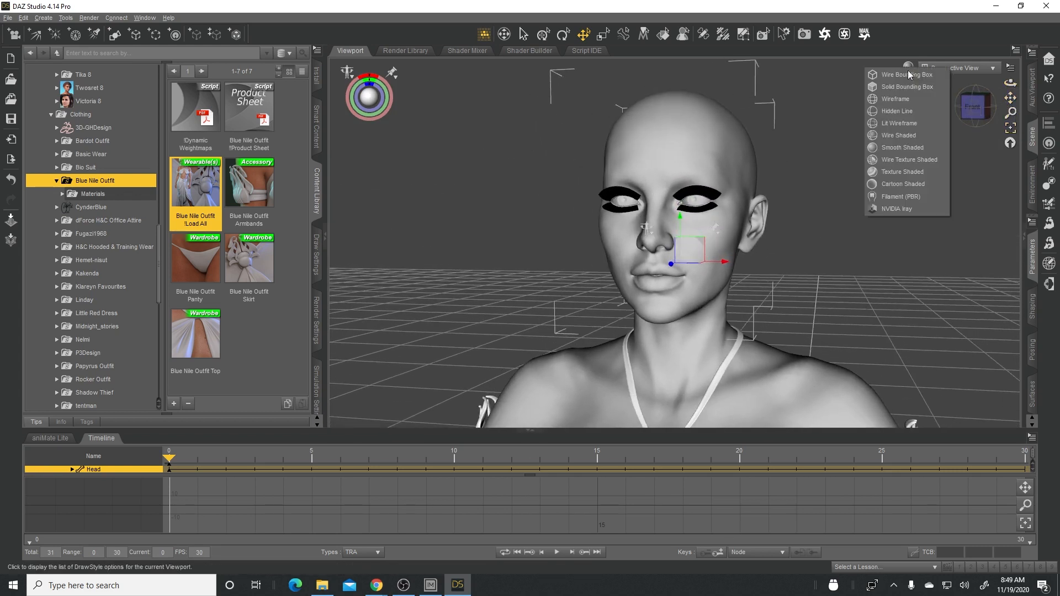
{"action": "left_click", "coordinate": [897, 209]}
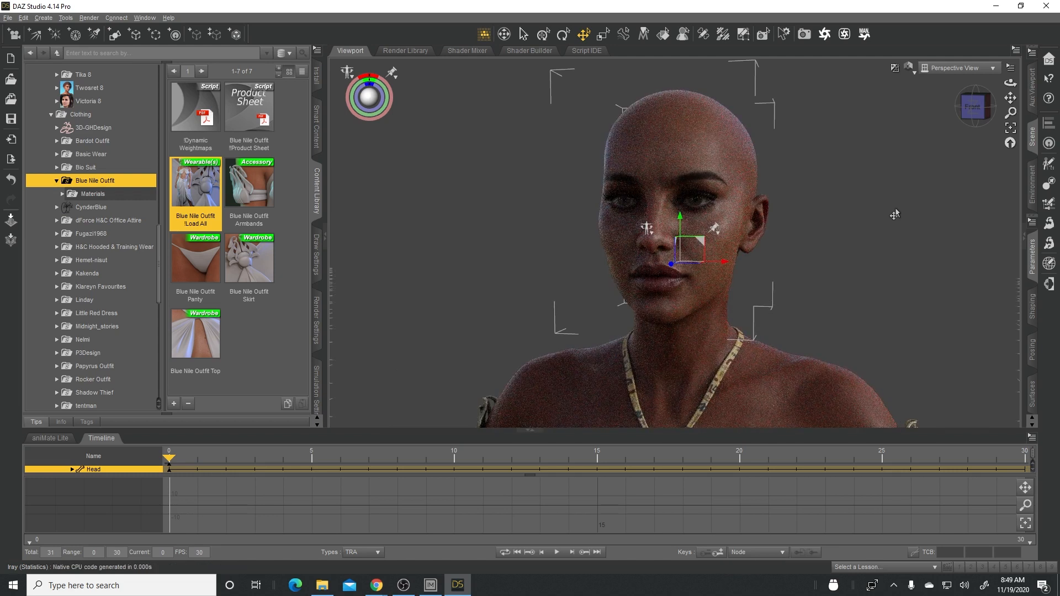
- Set the Environment Intensity to 3.68 in the Iray environment render settings
{"action": "left_click_drag", "start_coordinate": [1010, 82], "coordinate": [983, 135]}
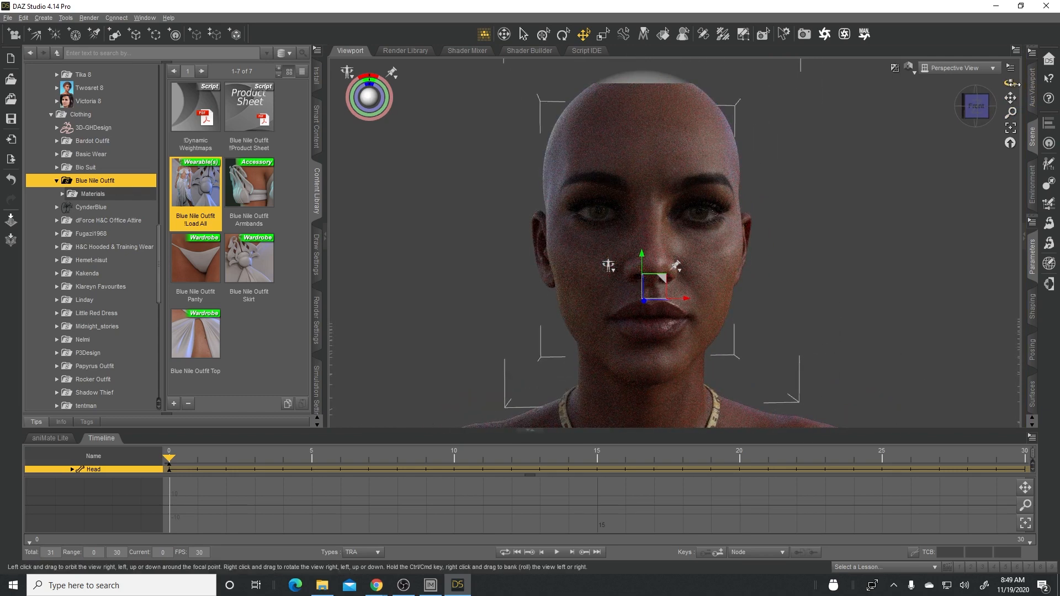
{"action": "left_click_drag", "start_coordinate": [1011, 83], "coordinate": [975, 85]}
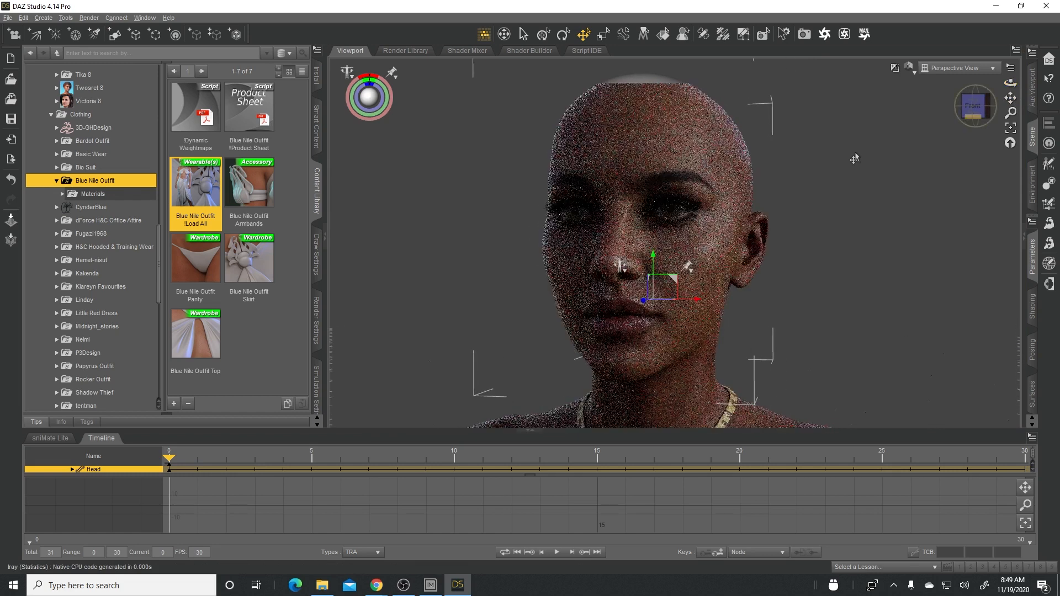
{"action": "left_click", "coordinate": [318, 326]}
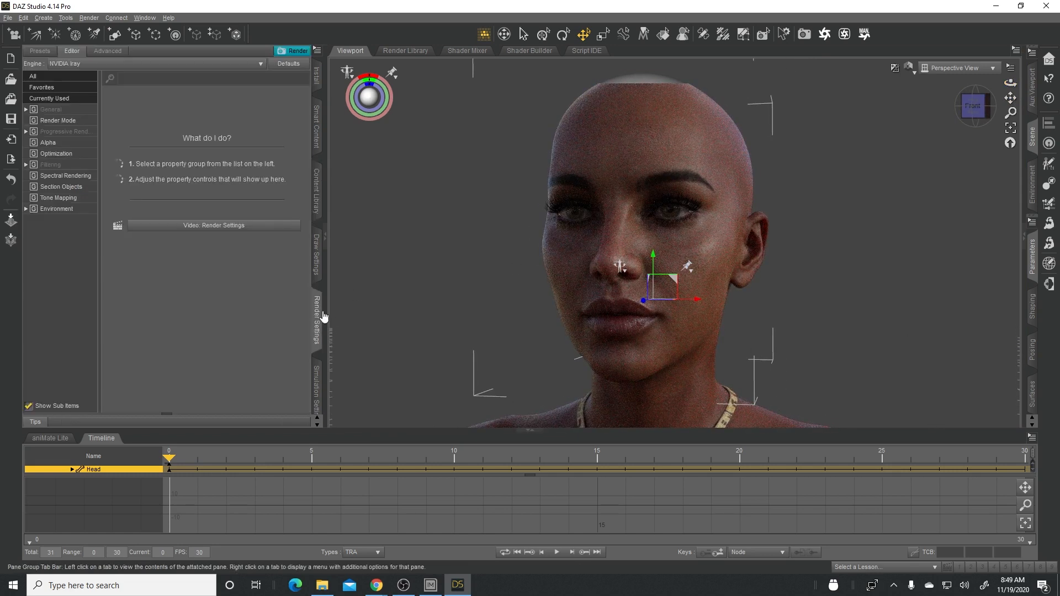
{"action": "left_click", "coordinate": [63, 211]}
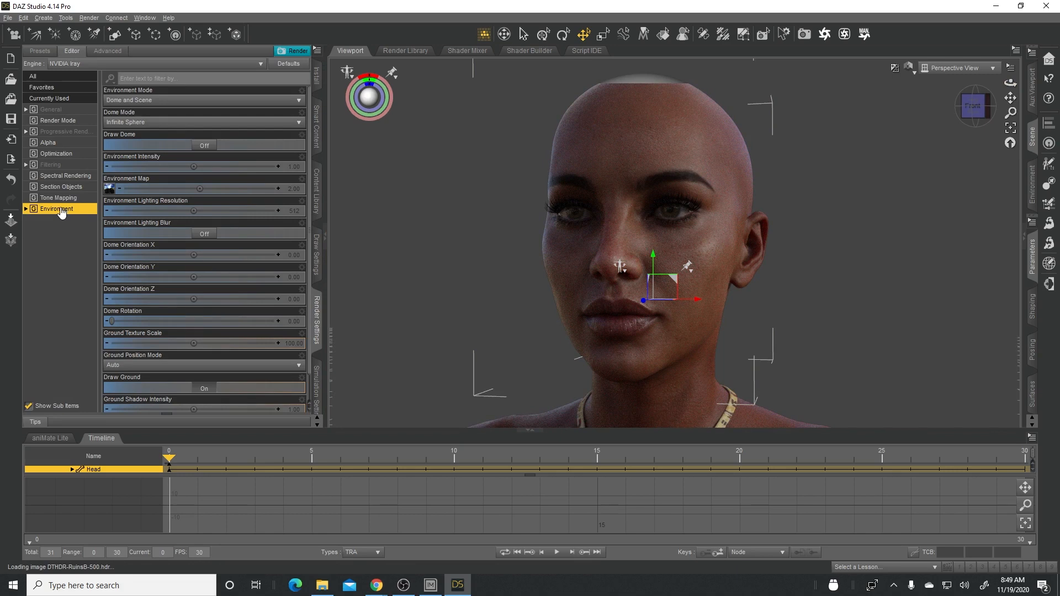
{"action": "mouse_move", "coordinate": [178, 166]}
{"action": "left_mouse_down"}
{"action": "mouse_move", "coordinate": [214, 167]}
{"action": "mouse_move", "coordinate": [194, 167]}
{"action": "left_mouse_up"}
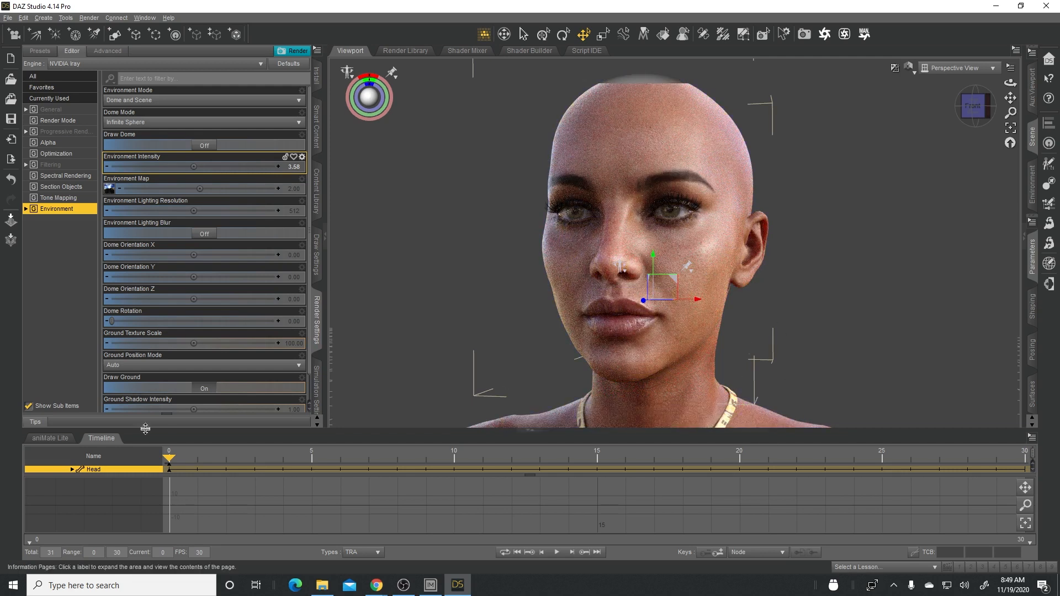
- Collapse the timeline to enlarge the viewport, and examine the Iray preview of the face from several angles
{"action": "left_click", "coordinate": [102, 439]}
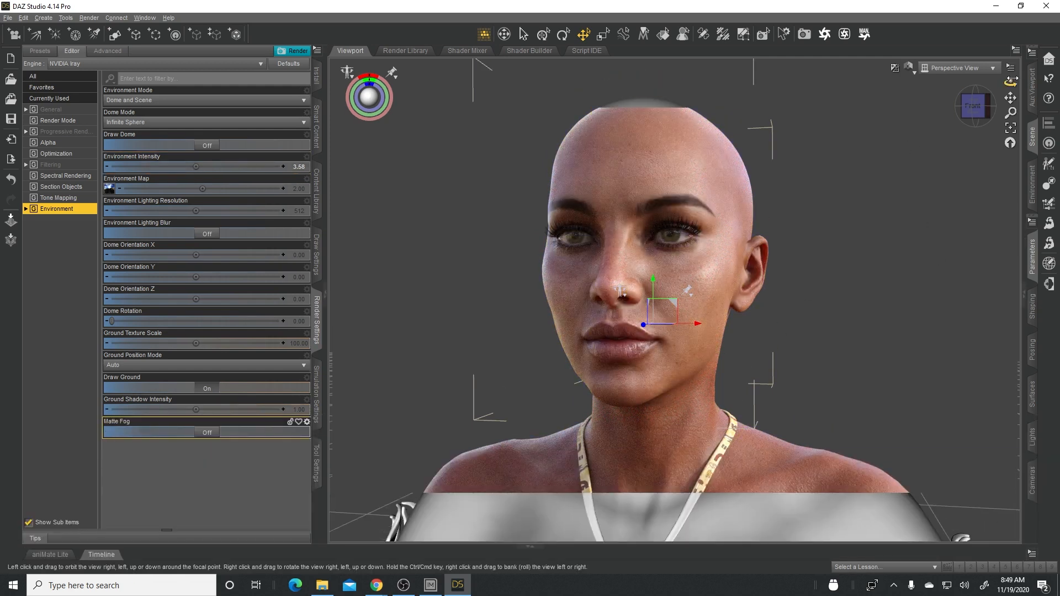
{"action": "mouse_move", "coordinate": [1011, 83]}
{"action": "left_mouse_down"}
{"action": "mouse_move", "coordinate": [985, 88]}
{"action": "mouse_move", "coordinate": [1016, 88]}
{"action": "mouse_move", "coordinate": [997, 85]}
{"action": "left_mouse_up"}
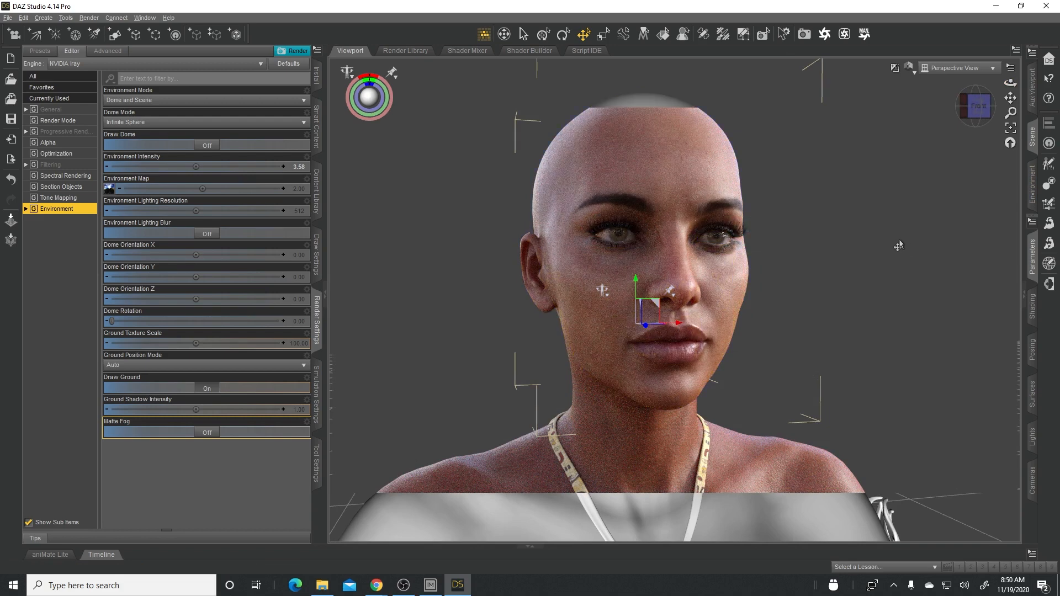
{"action": "left_click_drag", "start_coordinate": [1010, 112], "coordinate": [1010, 94]}
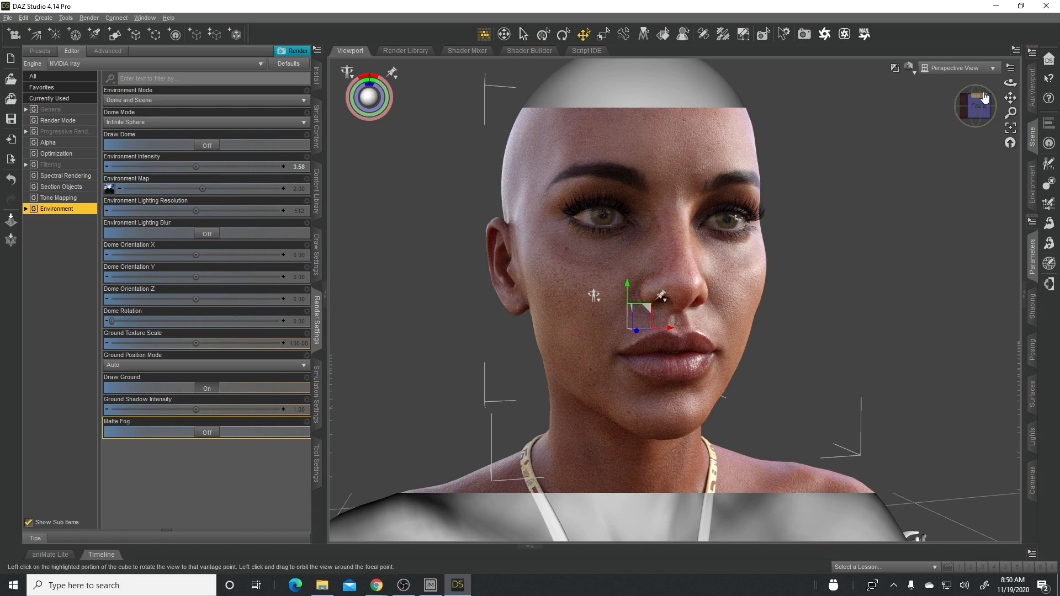
{"action": "left_click_drag", "start_coordinate": [981, 111], "coordinate": [960, 116]}
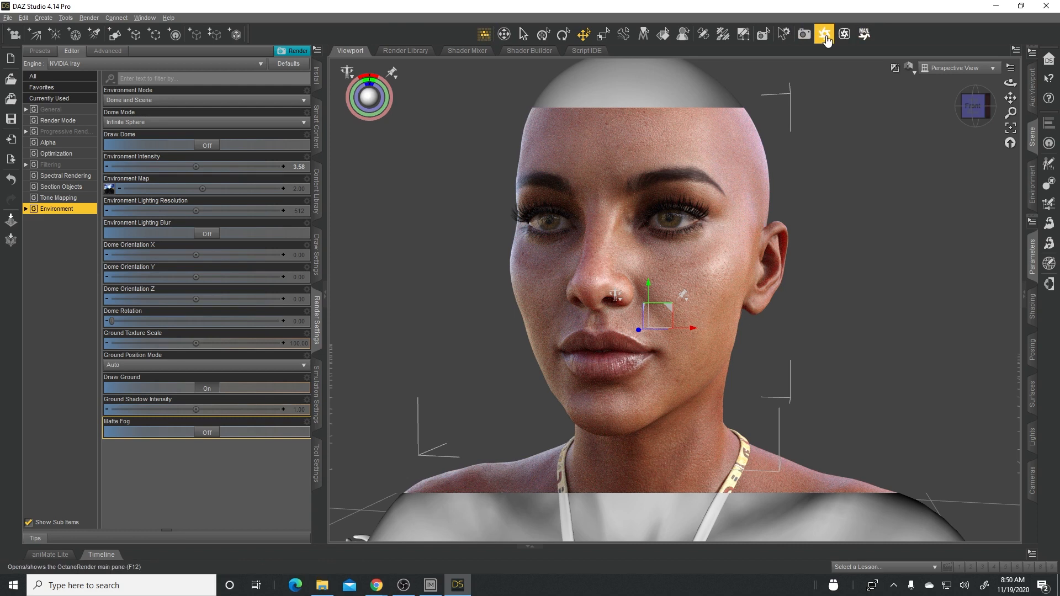
- Bring up the workspace layout selection and list the layouts available besides City Limits
{"action": "left_click", "coordinate": [147, 18]}
{"action": "mouse_move", "coordinate": [176, 53]}
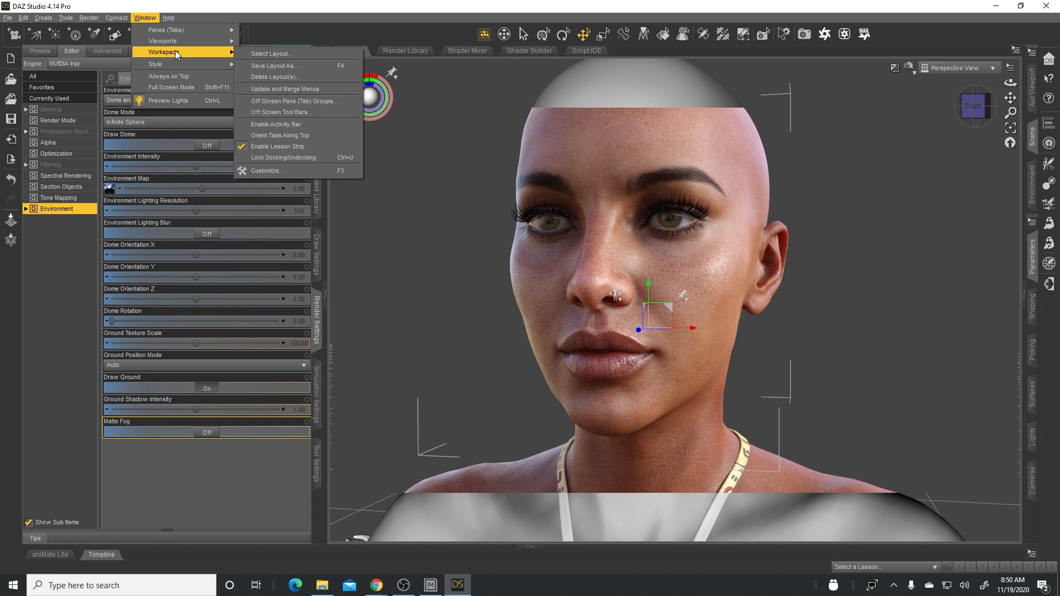
{"action": "left_click", "coordinate": [285, 54]}
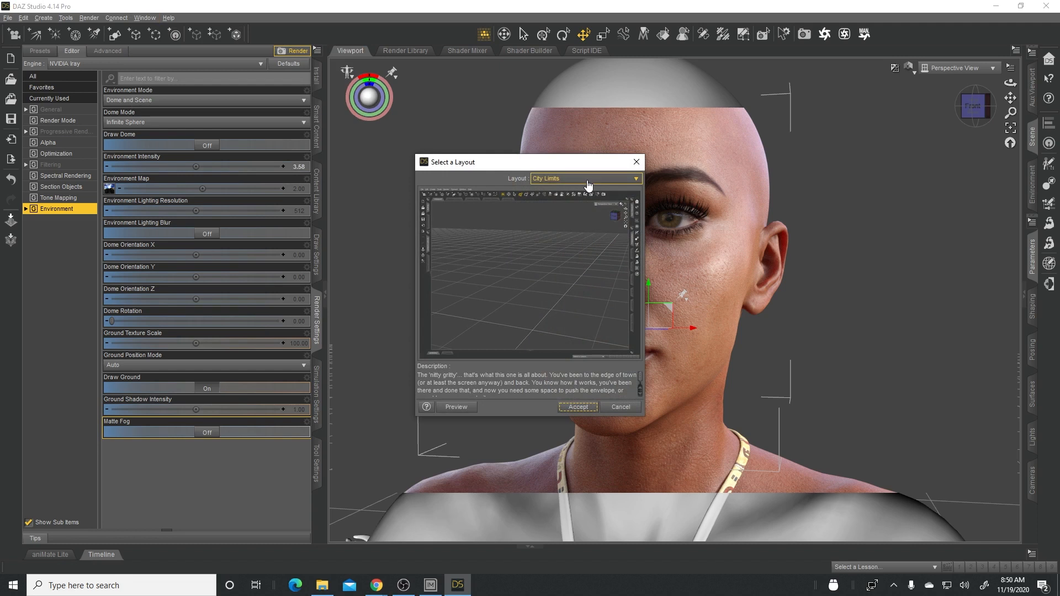
{"action": "left_click", "coordinate": [588, 184]}
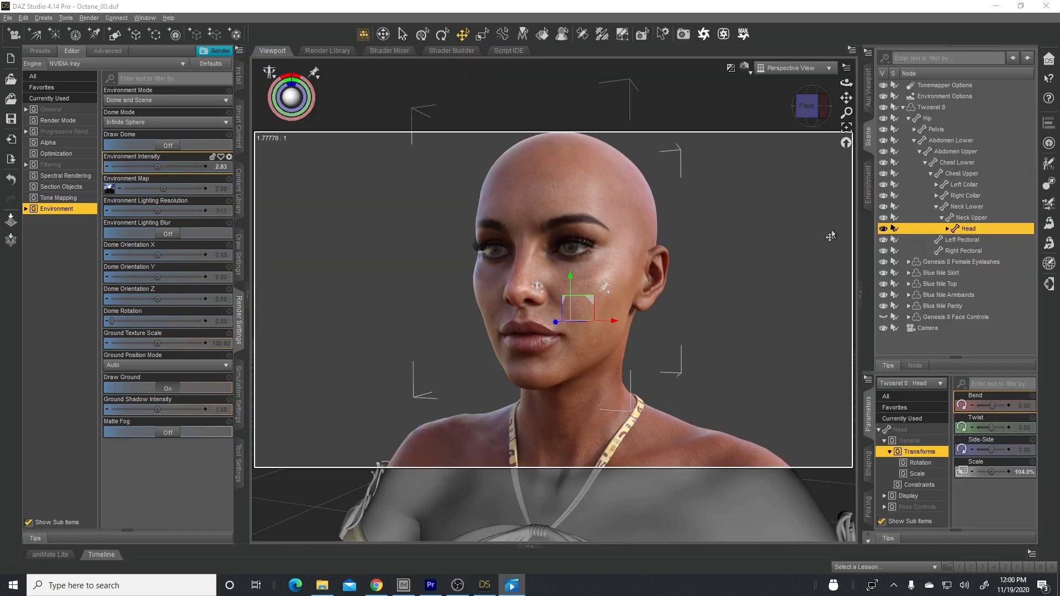
- View the head more from the side and set the viewport's draw style to Smooth Shaded
{"action": "mouse_move", "coordinate": [846, 82]}
{"action": "left_mouse_down"}
{"action": "mouse_move", "coordinate": [889, 83]}
{"action": "mouse_move", "coordinate": [828, 84]}
{"action": "mouse_move", "coordinate": [844, 83]}
{"action": "left_mouse_up"}
{"action": "left_click", "coordinate": [746, 70]}
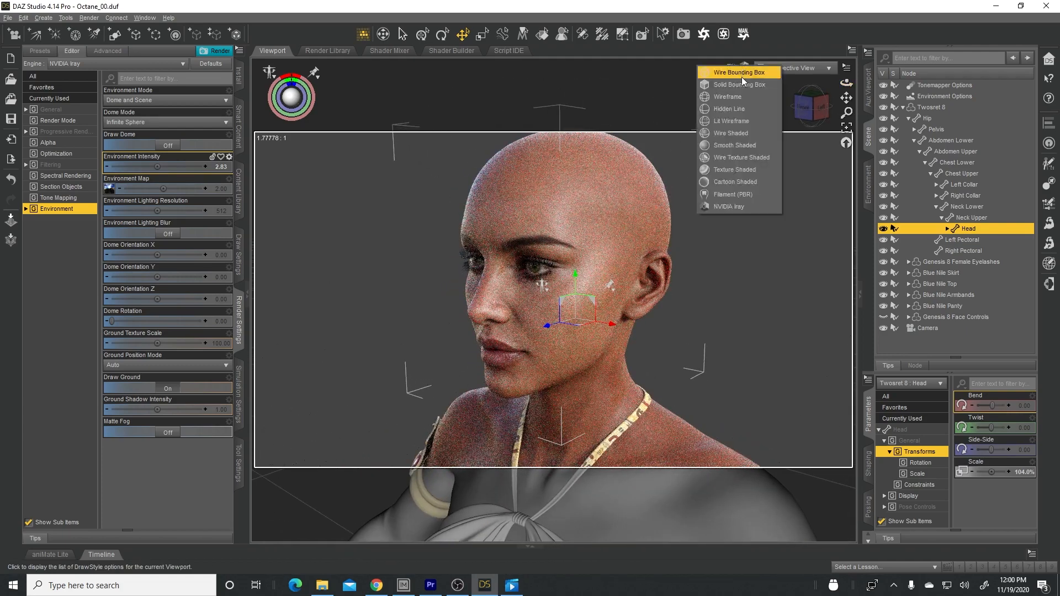
{"action": "left_click", "coordinate": [726, 148]}
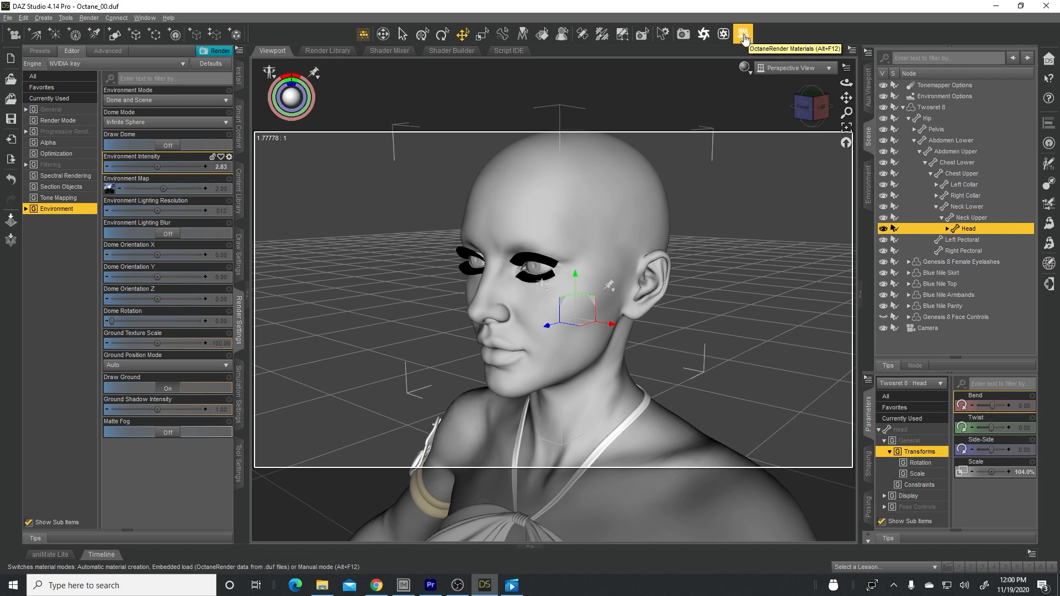
- Switch the OctaneRender materials mode and start live rendering of the head in the OctaneRender Viewport
{"action": "left_click", "coordinate": [745, 40]}
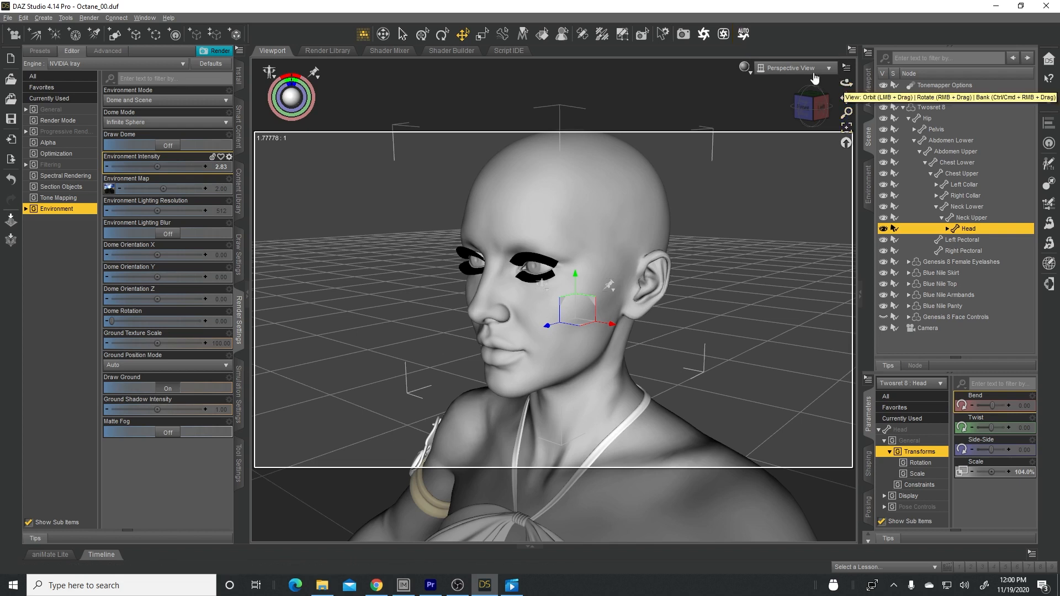
{"action": "left_click", "coordinate": [743, 39]}
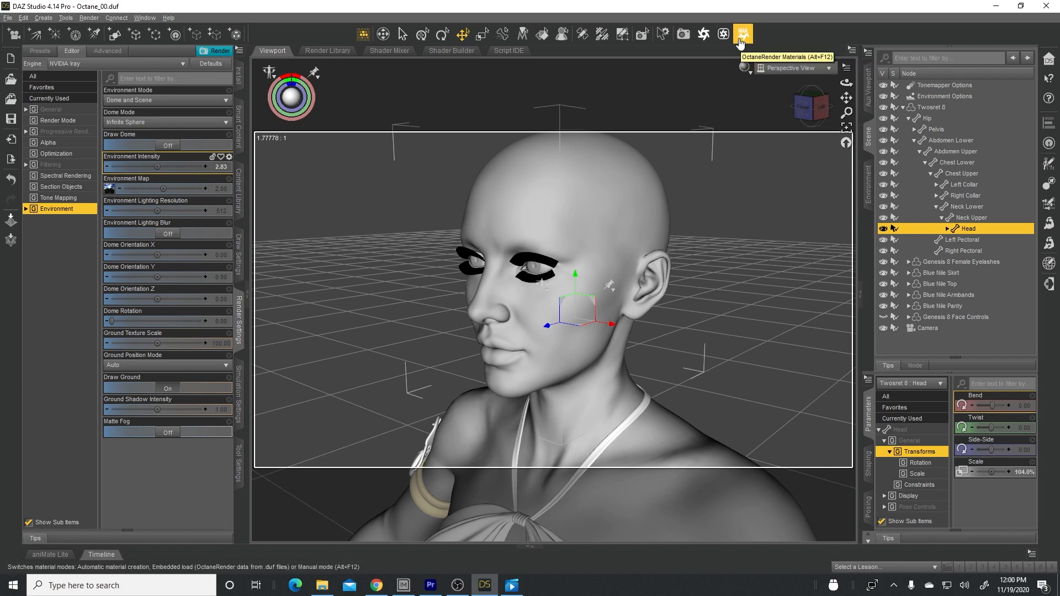
{"action": "left_click_drag", "start_coordinate": [847, 83], "coordinate": [853, 130]}
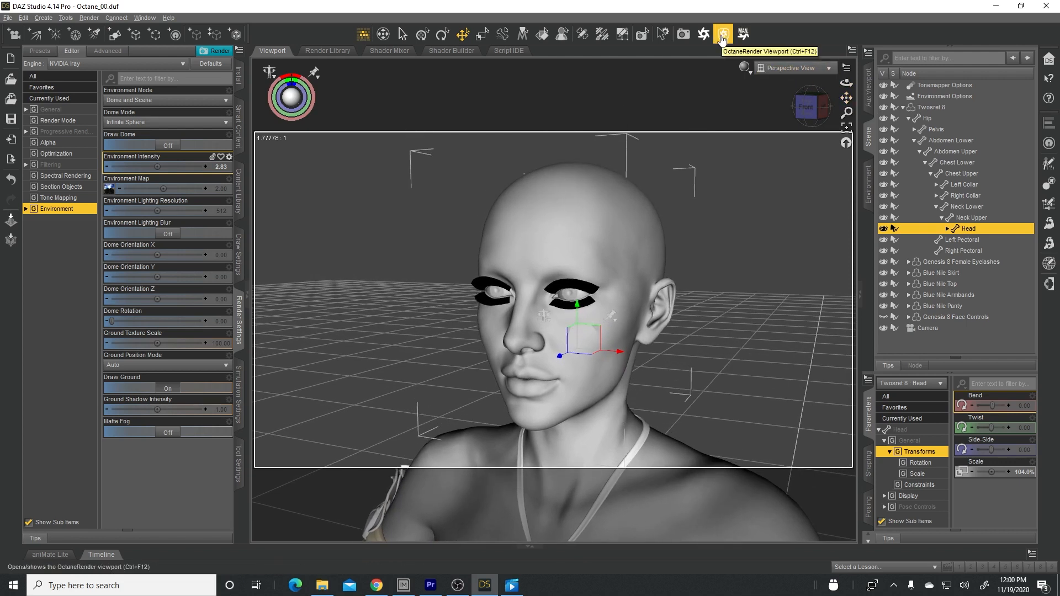
{"action": "left_click", "coordinate": [722, 36]}
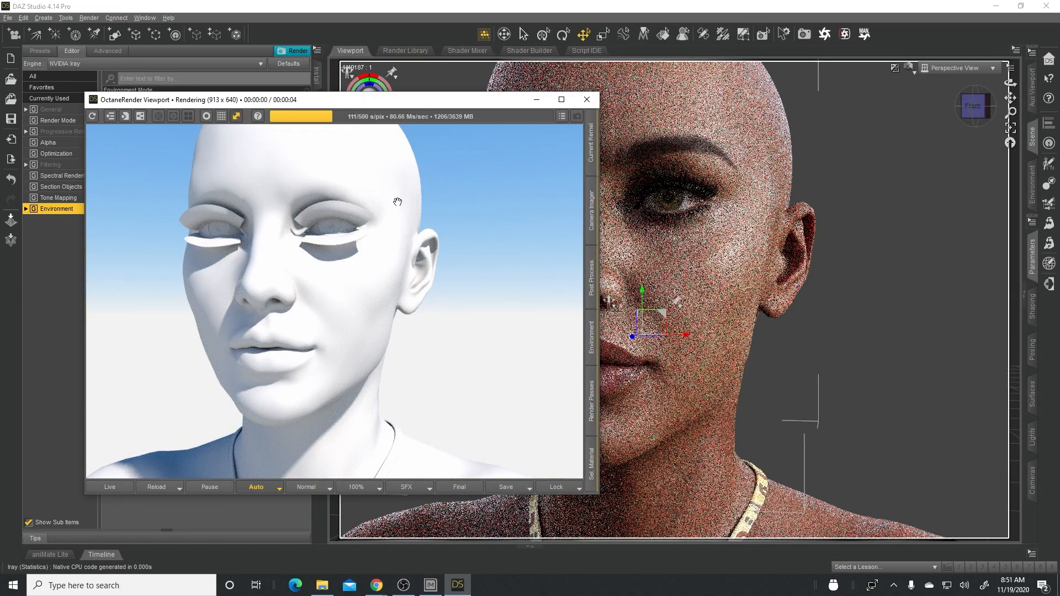
{"action": "left_click", "coordinate": [111, 488]}
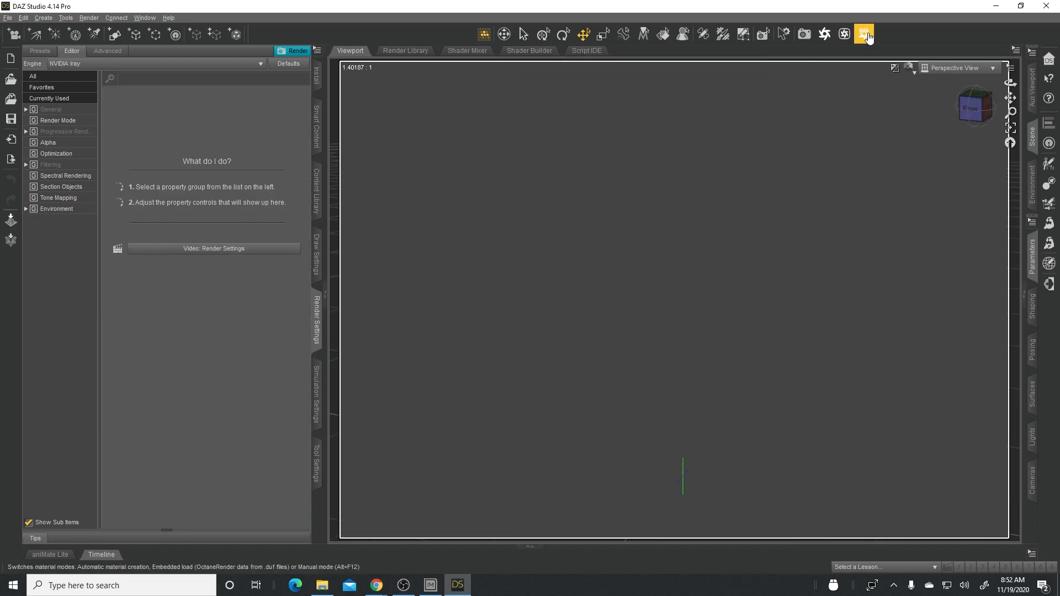
- Set the empty scene's draw style to Smooth Shaded and switch the OctaneRender materials mode
{"action": "left_click", "coordinate": [909, 68]}
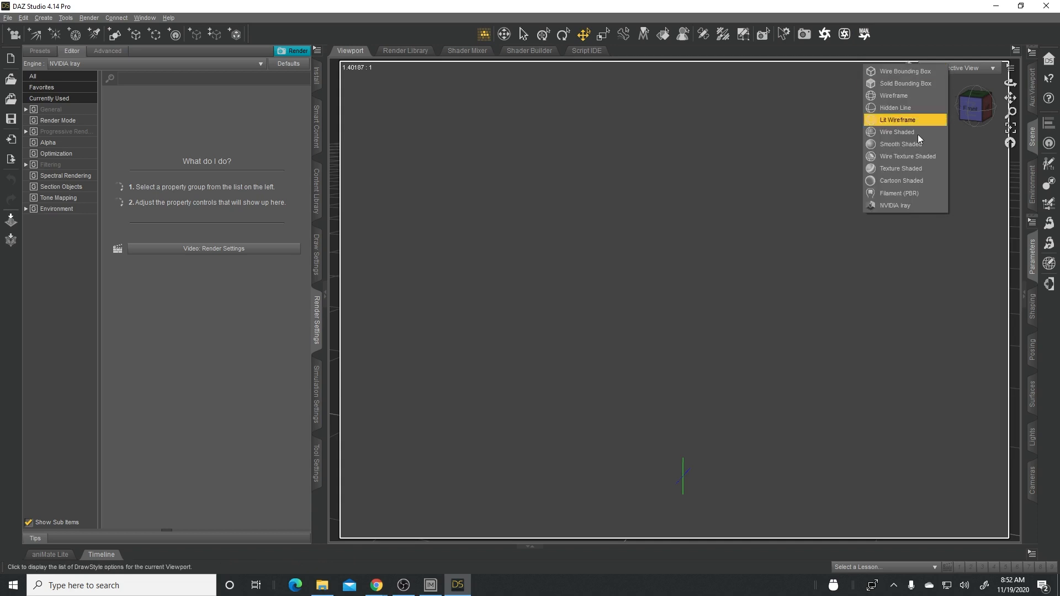
{"action": "left_click", "coordinate": [891, 144]}
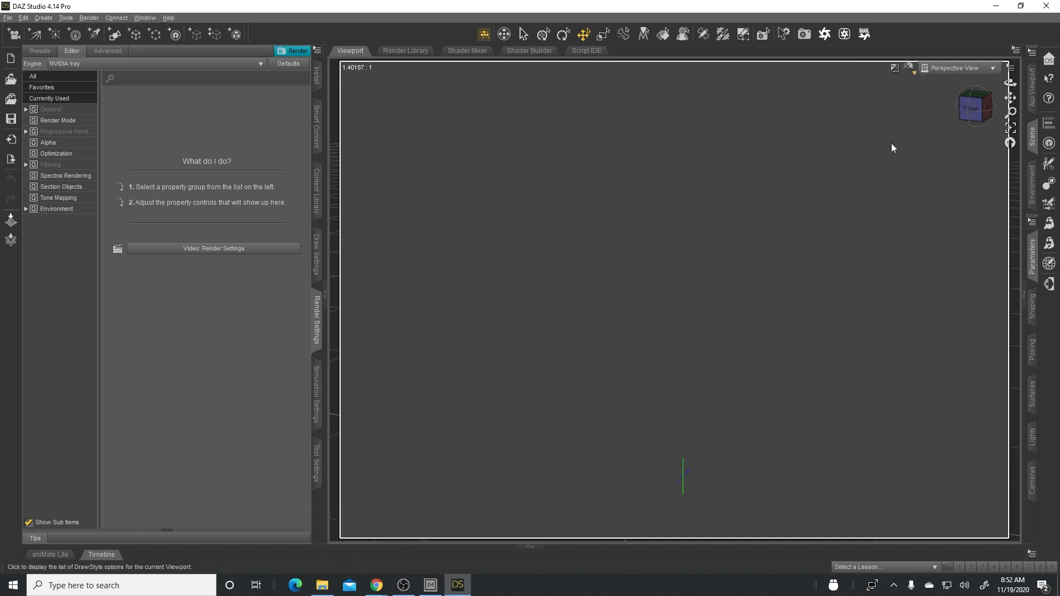
{"action": "left_click", "coordinate": [862, 37]}
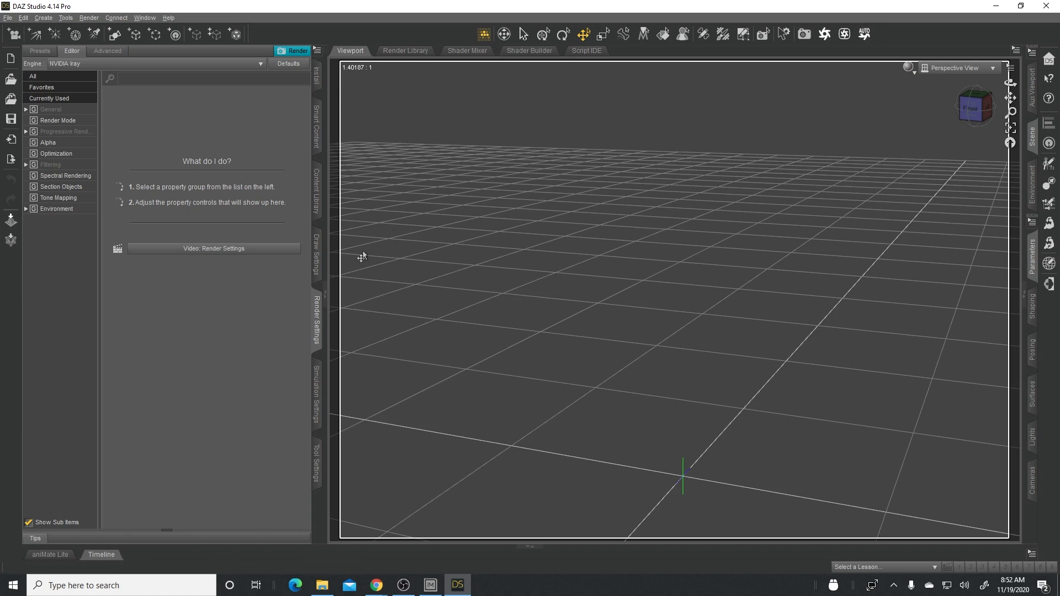
- Load the Twosret 8 character from the Genesis 8 Female characters and dress her with Blue Nile Outfit !Load All
{"action": "left_click", "coordinate": [318, 212]}
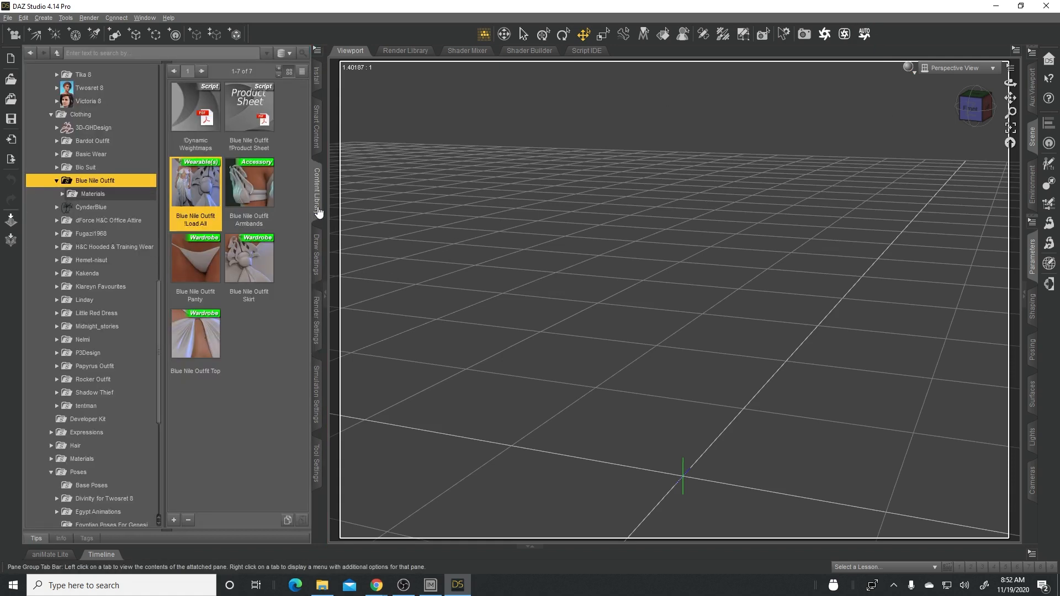
{"action": "left_click", "coordinate": [96, 88]}
{"action": "double_click", "coordinate": [96, 88]}
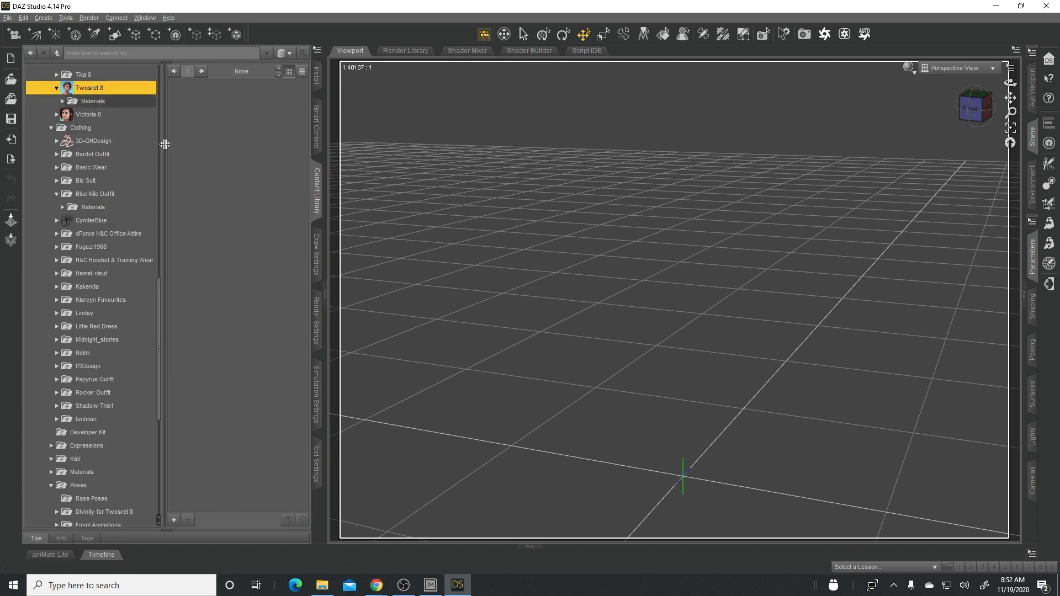
{"action": "left_click_drag", "start_coordinate": [159, 284], "coordinate": [183, 166]}
{"action": "left_click", "coordinate": [85, 218]}
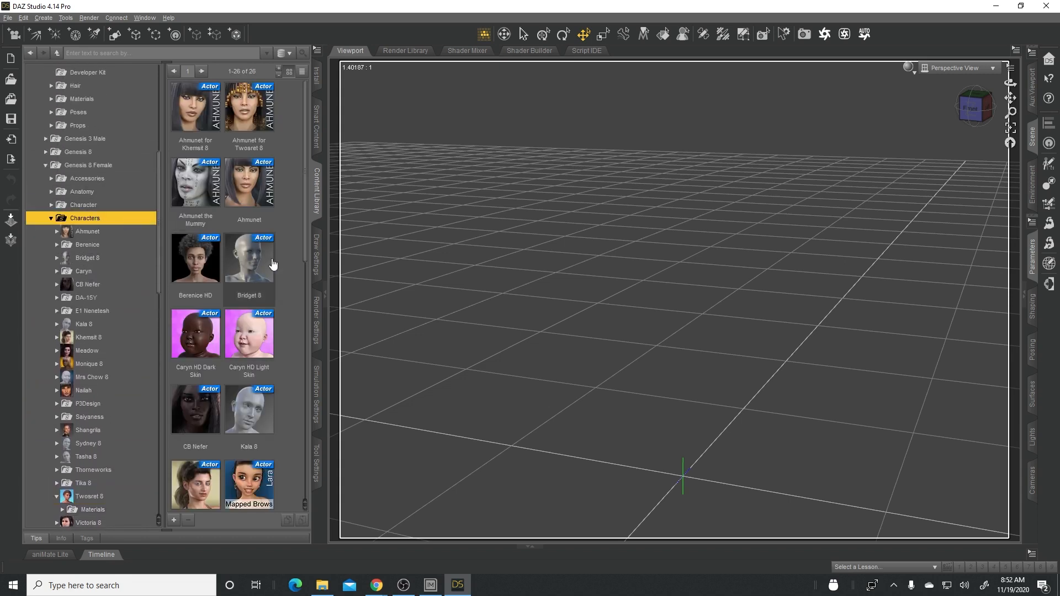
{"action": "scroll", "coordinate": [276, 270], "scroll_direction": "down", "scroll_amount": 5}
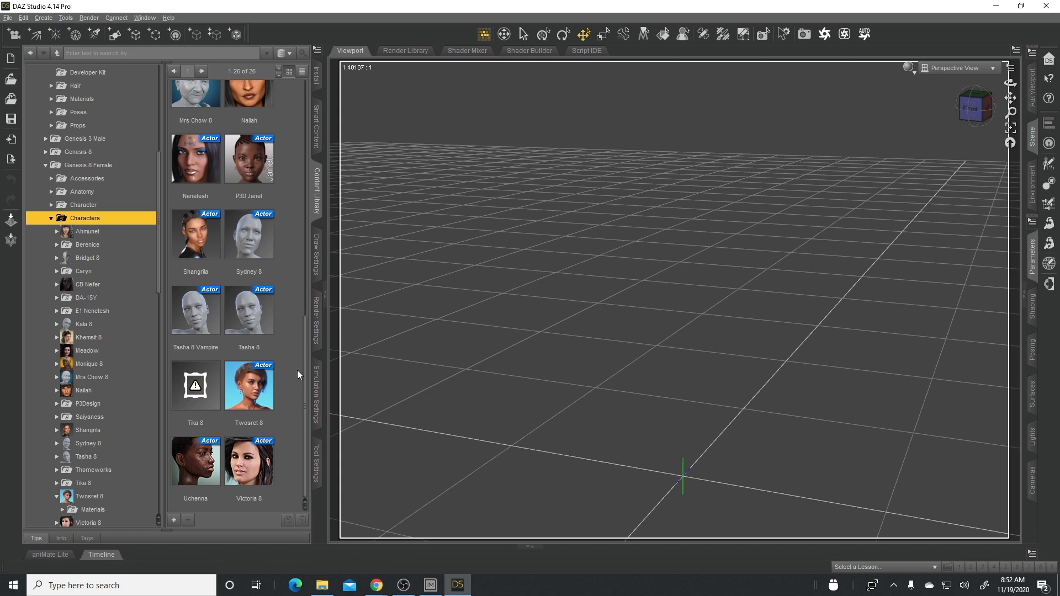
{"action": "double_click", "coordinate": [258, 389]}
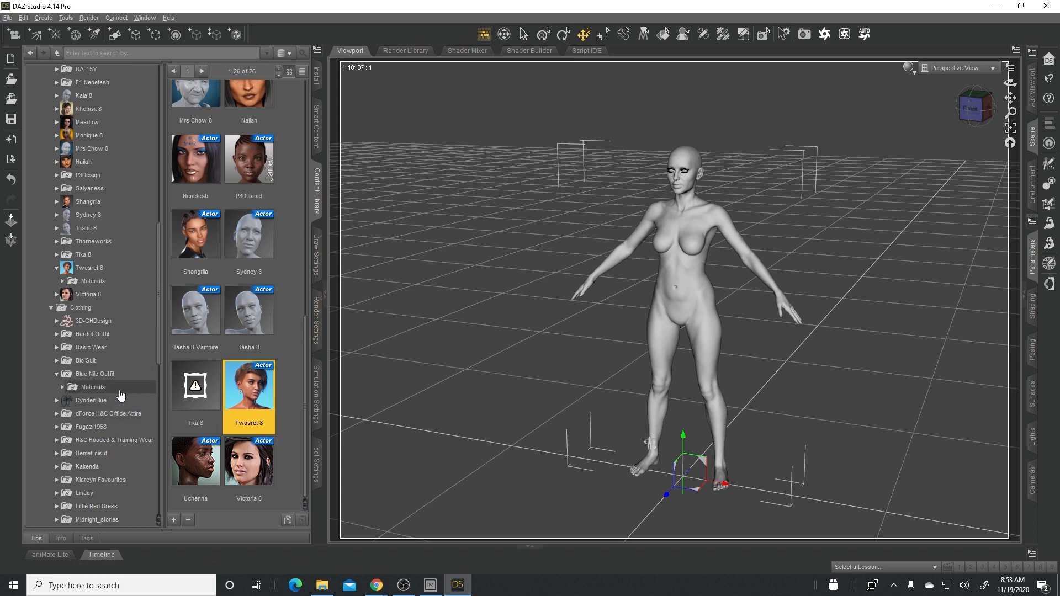
{"action": "left_click", "coordinate": [97, 374]}
{"action": "double_click", "coordinate": [191, 188]}
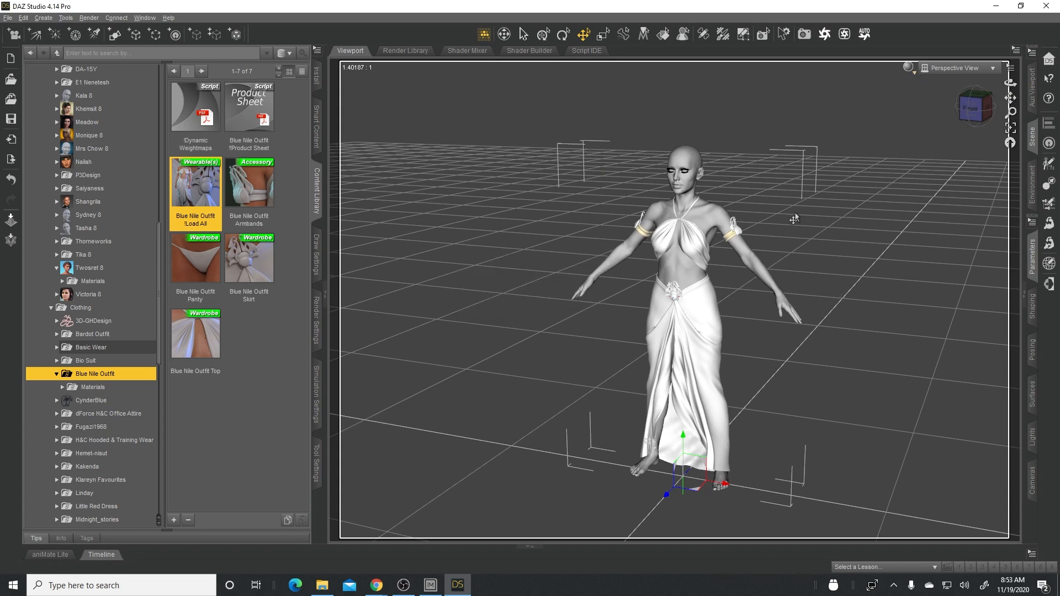
- Frame the character's head and preview it from the front with the NVIDIA Iray draw style
{"action": "left_click", "coordinate": [910, 69]}
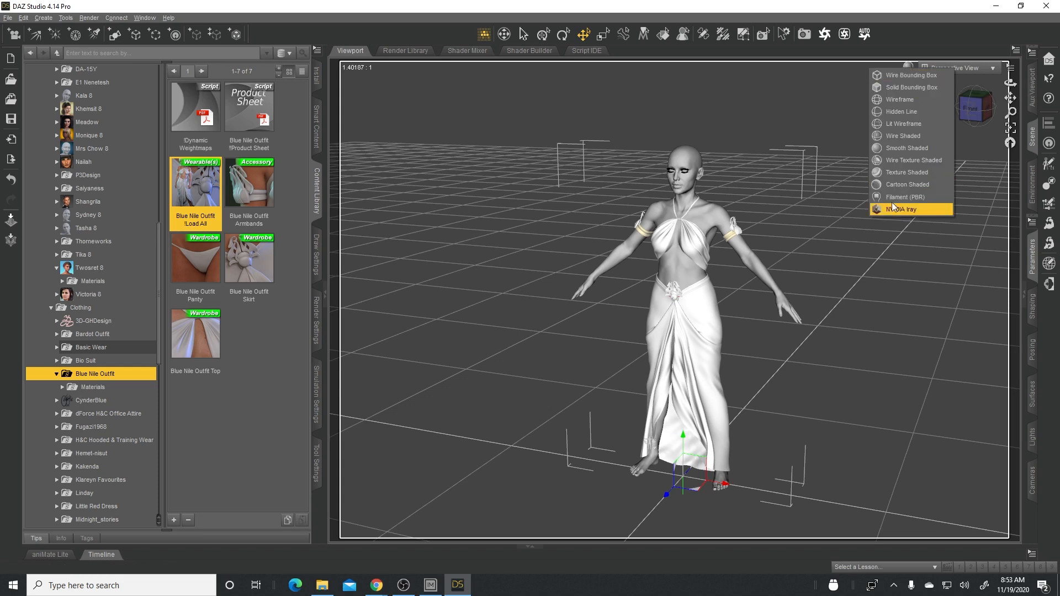
{"action": "left_click", "coordinate": [687, 162]}
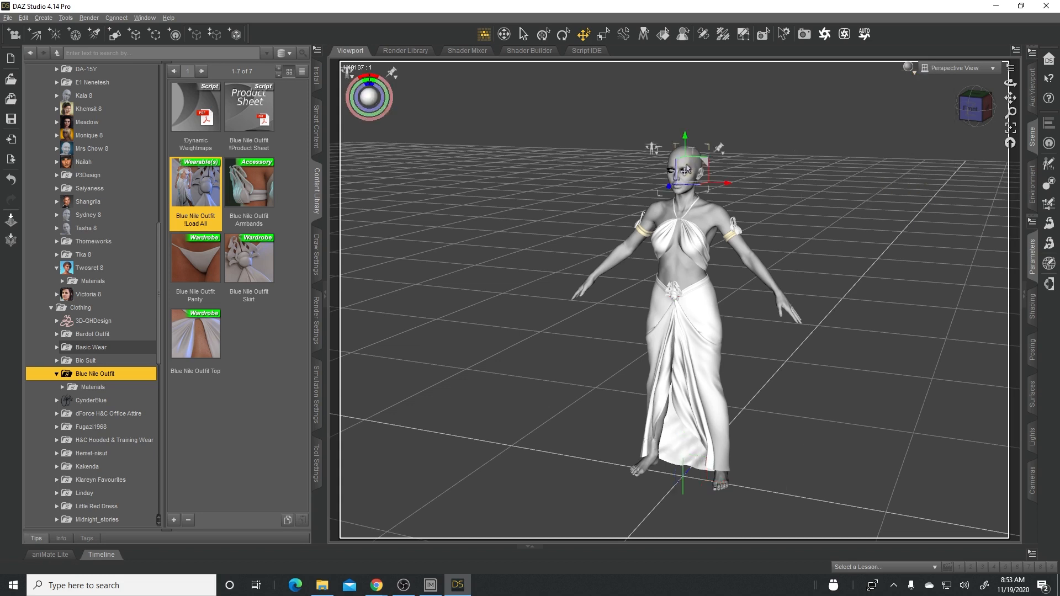
{"action": "left_click", "coordinate": [1011, 130]}
{"action": "left_click_drag", "start_coordinate": [1011, 84], "coordinate": [1020, 60]}
{"action": "left_click", "coordinate": [910, 71]}
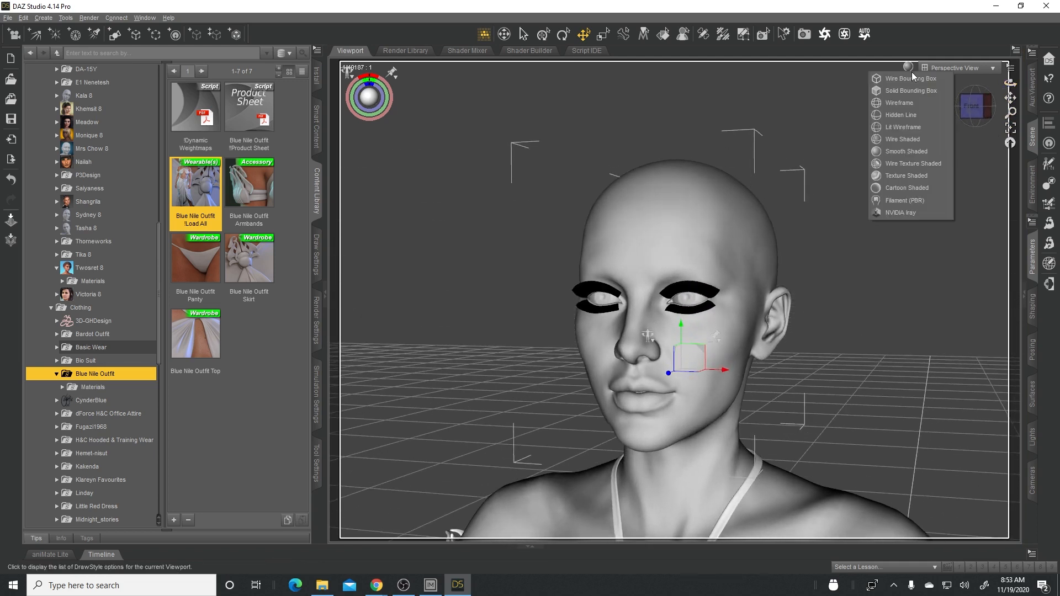
{"action": "left_click", "coordinate": [905, 215]}
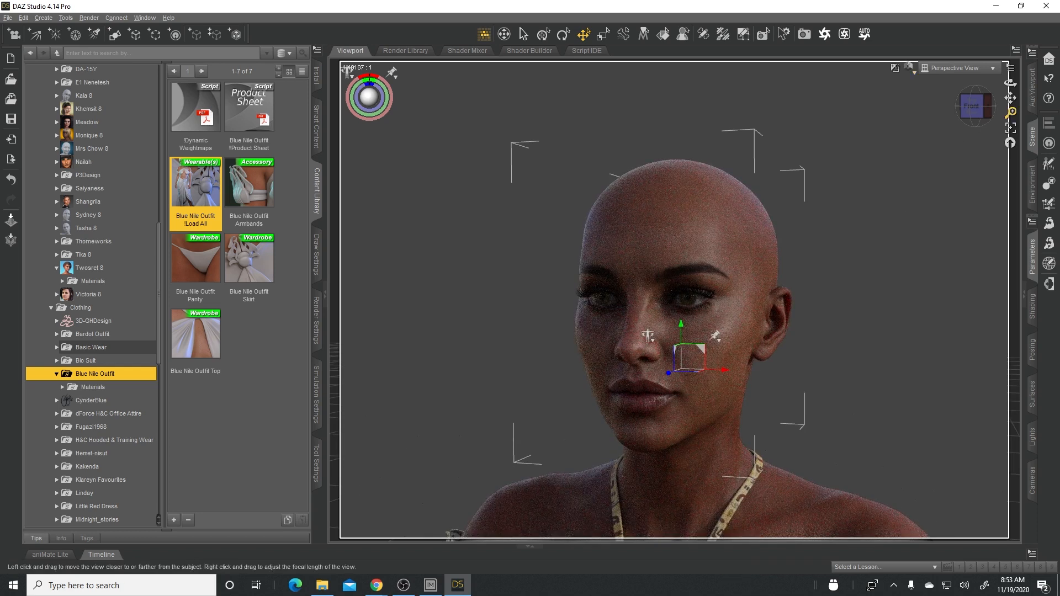
{"action": "mouse_move", "coordinate": [1011, 83]}
{"action": "left_mouse_down"}
{"action": "mouse_move", "coordinate": [1036, 84]}
{"action": "mouse_move", "coordinate": [1017, 84]}
{"action": "left_mouse_up"}
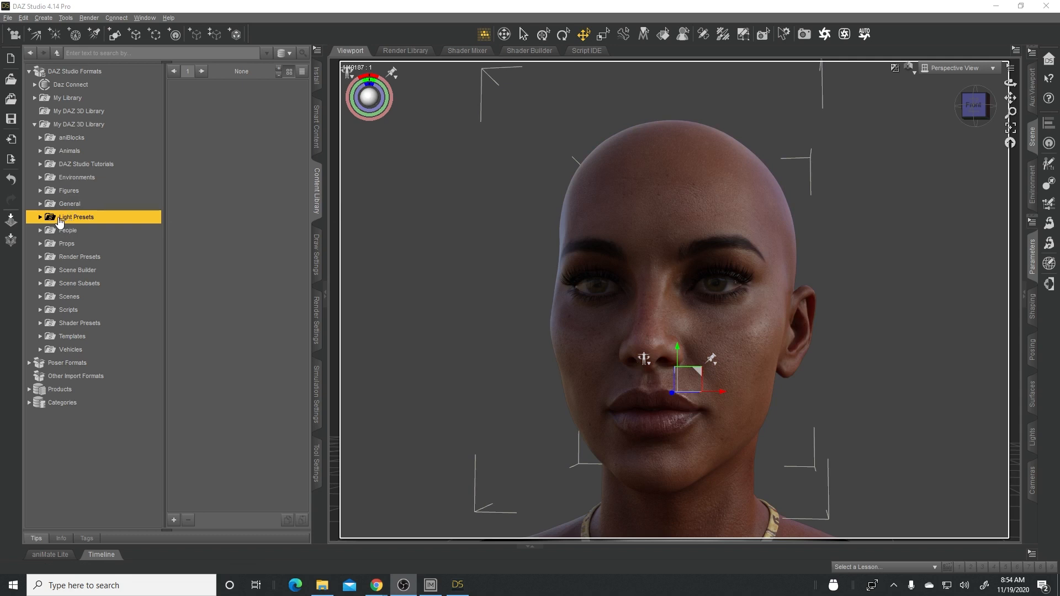
- Load ORK ALL Environment and Render Settings from the Octane Render Kit Lights folder under Light Presets in My DAZ 3D Library
{"action": "left_click", "coordinate": [34, 125]}
{"action": "left_click", "coordinate": [34, 125]}
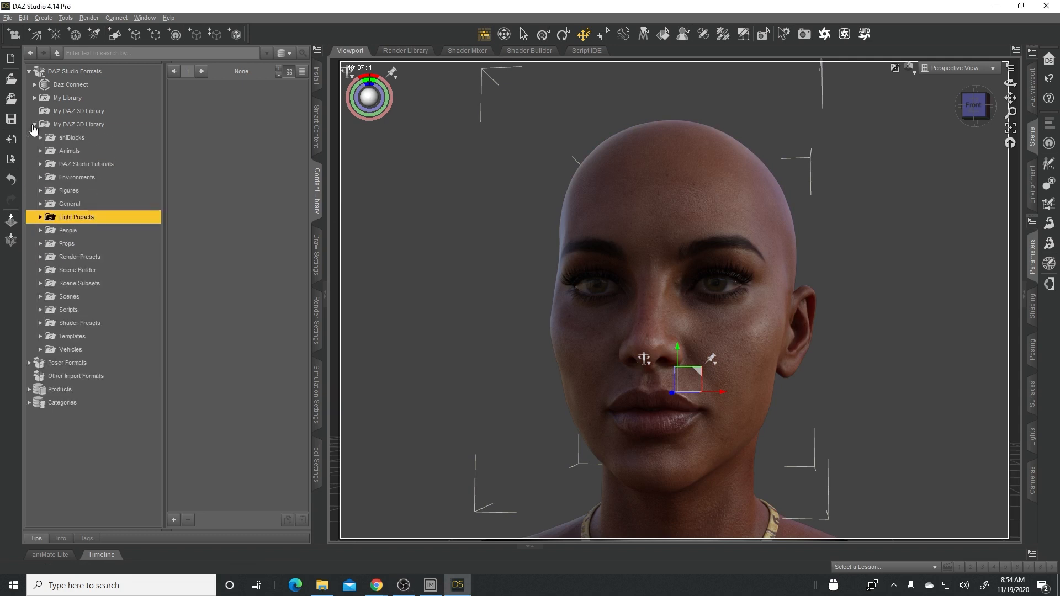
{"action": "left_click", "coordinate": [40, 217]}
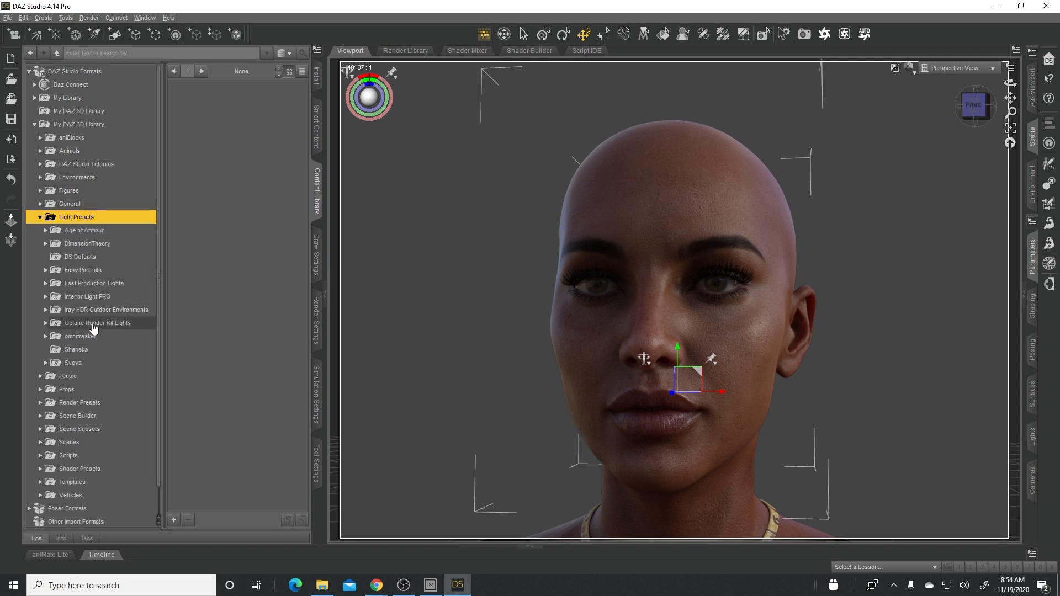
{"action": "left_click", "coordinate": [93, 326]}
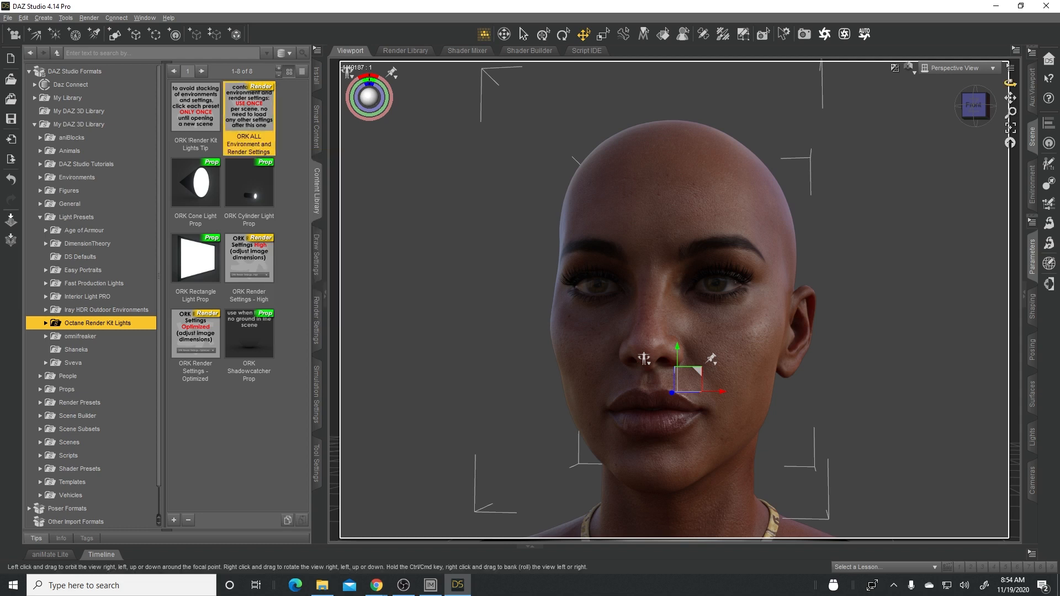
- Set the draw style to Smooth Shaded and render the head live in the OctaneRender Viewport
{"action": "left_click_drag", "start_coordinate": [1011, 83], "coordinate": [880, 245]}
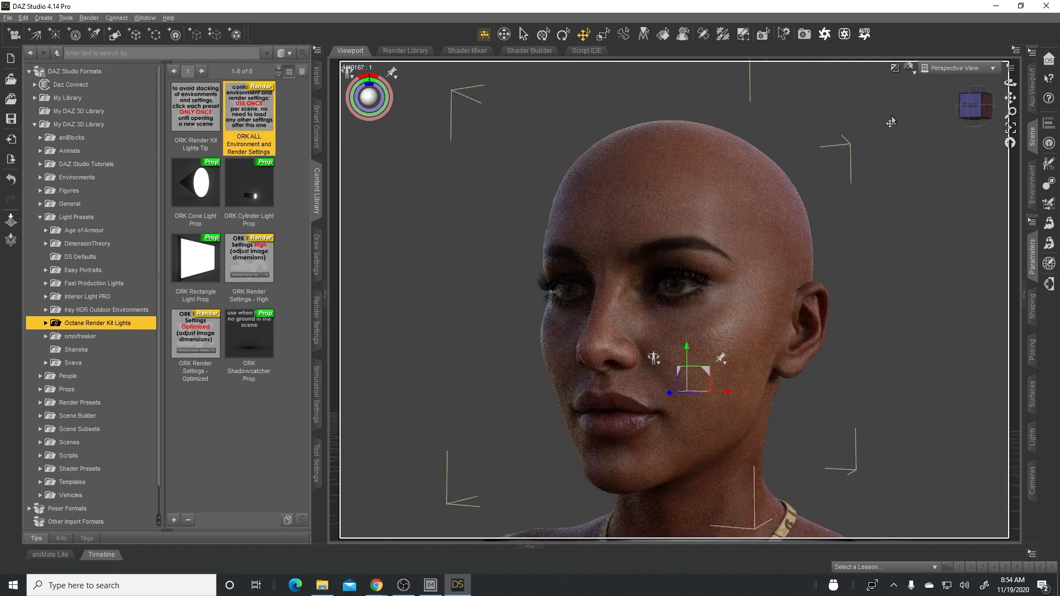
{"action": "left_click_drag", "start_coordinate": [1011, 81], "coordinate": [988, 83]}
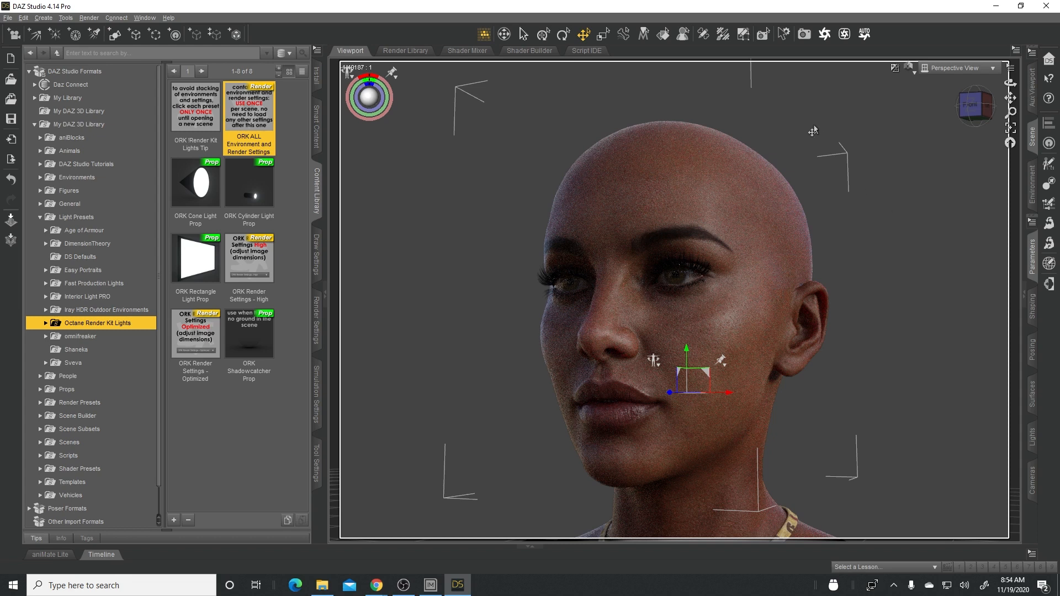
{"action": "left_click", "coordinate": [909, 68]}
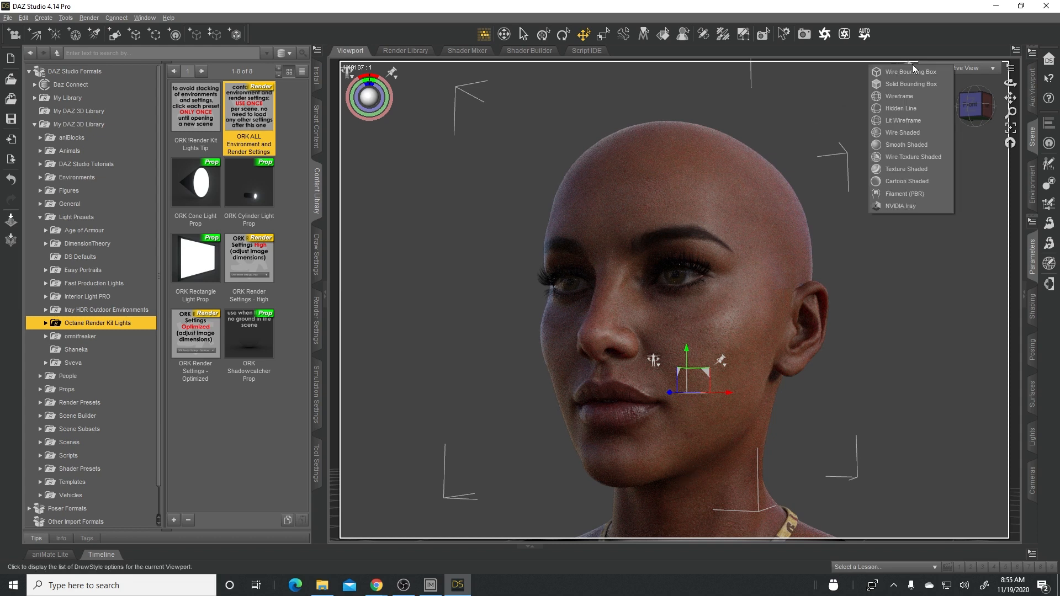
{"action": "left_click", "coordinate": [903, 145]}
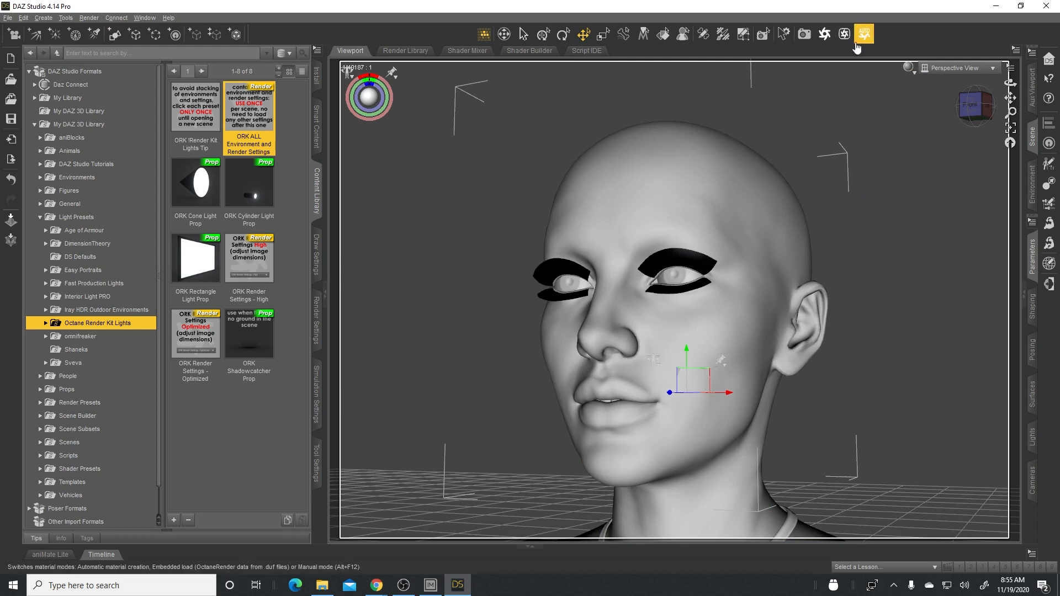
{"action": "left_click", "coordinate": [845, 35]}
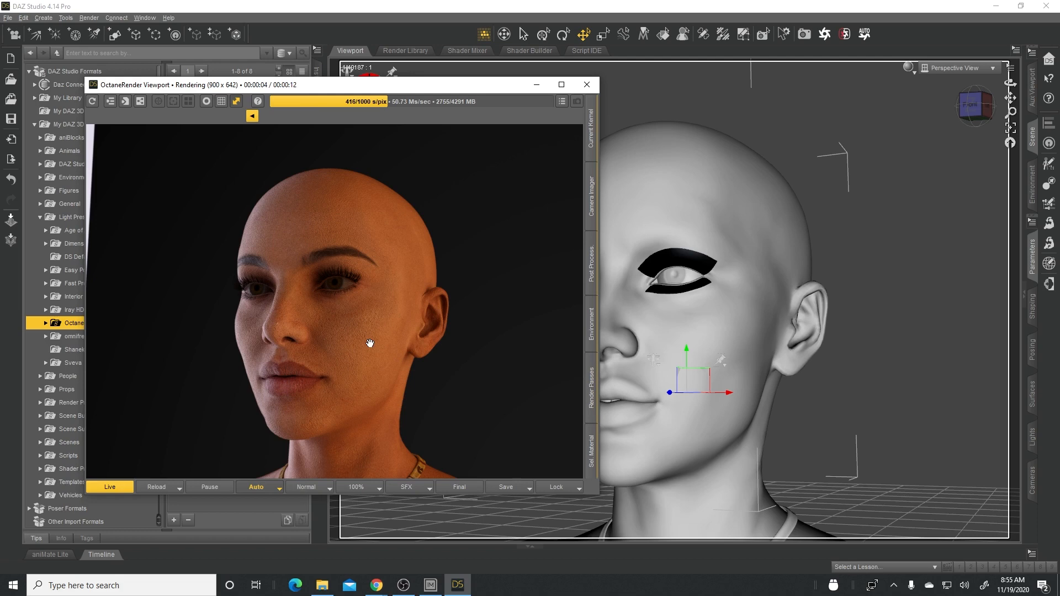
- Examine the live Octane render of the eye and skin up close, and enlarge the OctaneRender Viewport window
{"action": "left_click", "coordinate": [759, 305]}
{"action": "scroll", "coordinate": [758, 305], "scroll_direction": "up", "scroll_amount": 10}
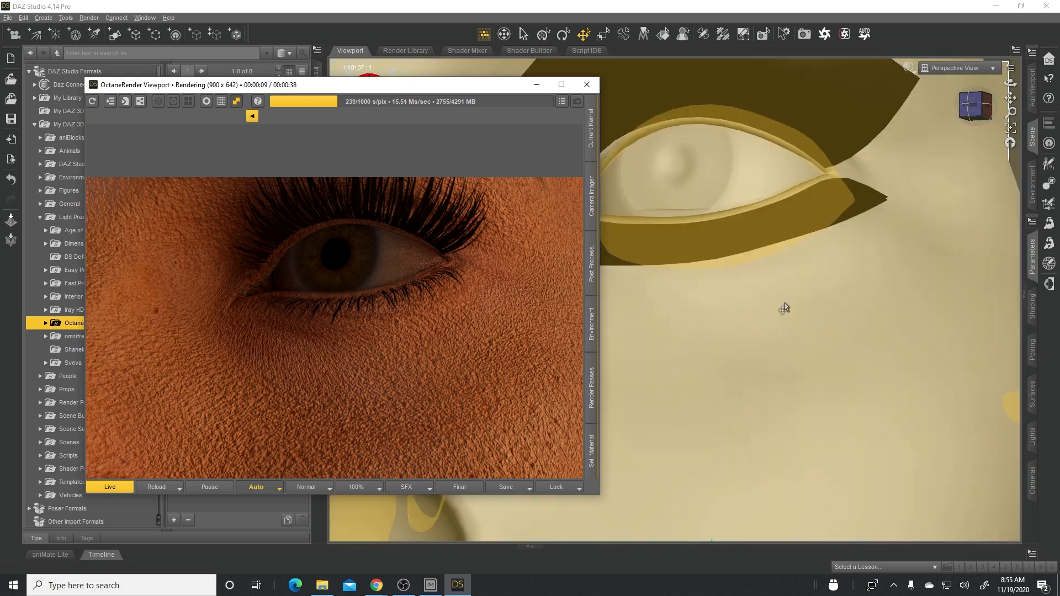
{"action": "scroll", "coordinate": [781, 304], "scroll_direction": "down", "scroll_amount": 5}
{"action": "scroll", "coordinate": [781, 308], "scroll_direction": "down", "scroll_amount": 5}
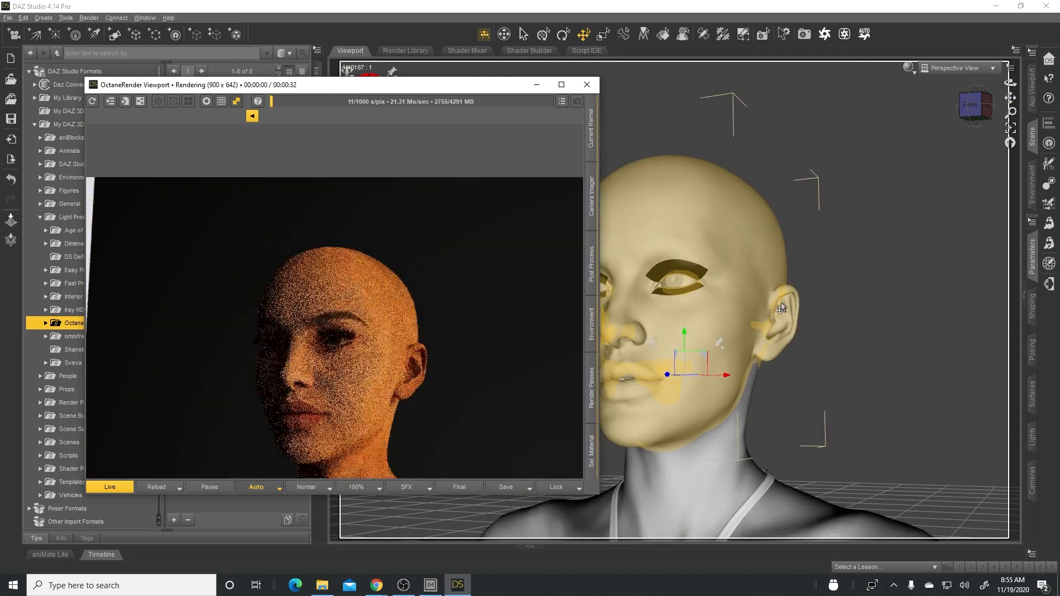
{"action": "left_click_drag", "start_coordinate": [492, 88], "coordinate": [477, 50]}
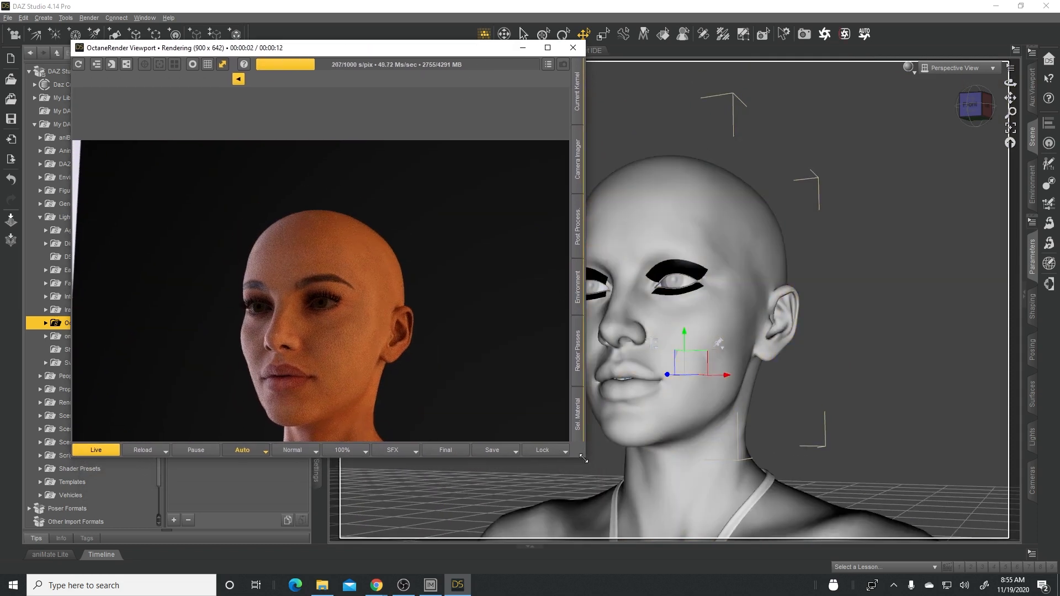
{"action": "left_click_drag", "start_coordinate": [585, 456], "coordinate": [626, 541]}
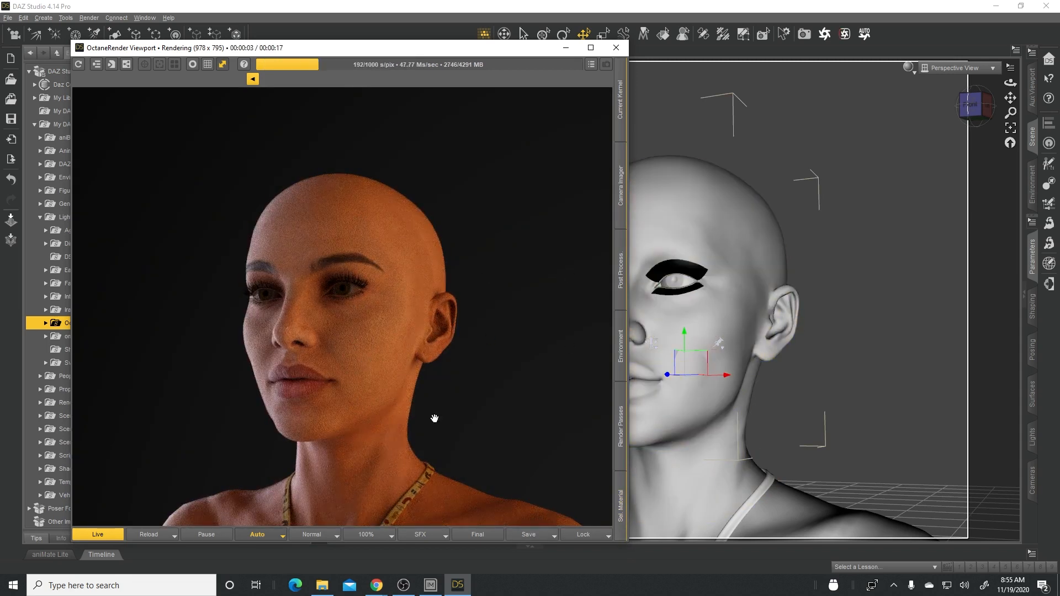
- Switch to the Octane Render Kit product page in Chrome and look through its enlarged promo images of lighting scenes and skin materials
{"action": "mouse_move", "coordinate": [377, 586]}
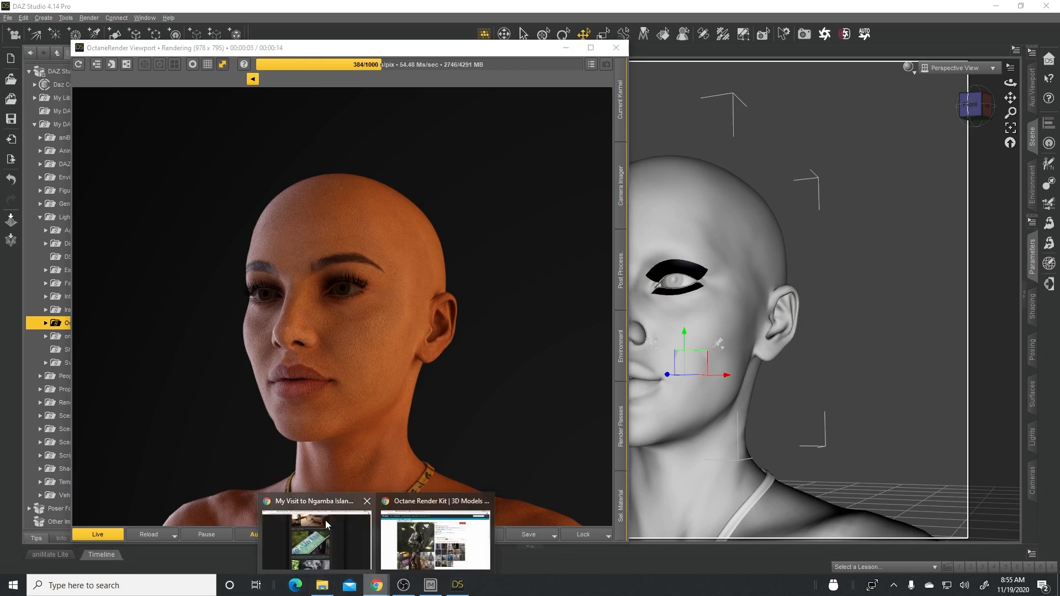
{"action": "left_click", "coordinate": [414, 504]}
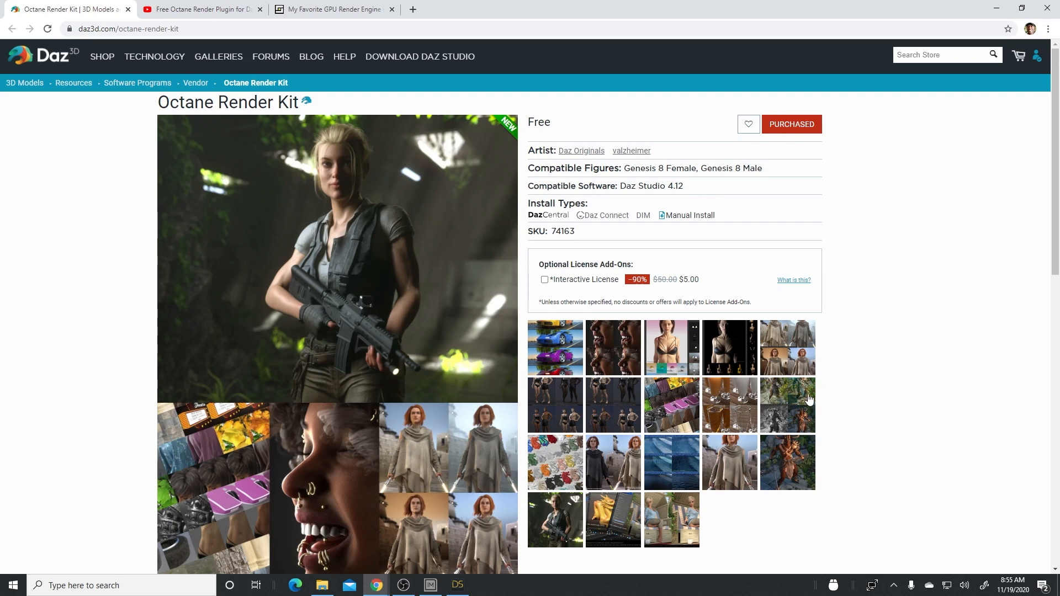
{"action": "left_click", "coordinate": [800, 369]}
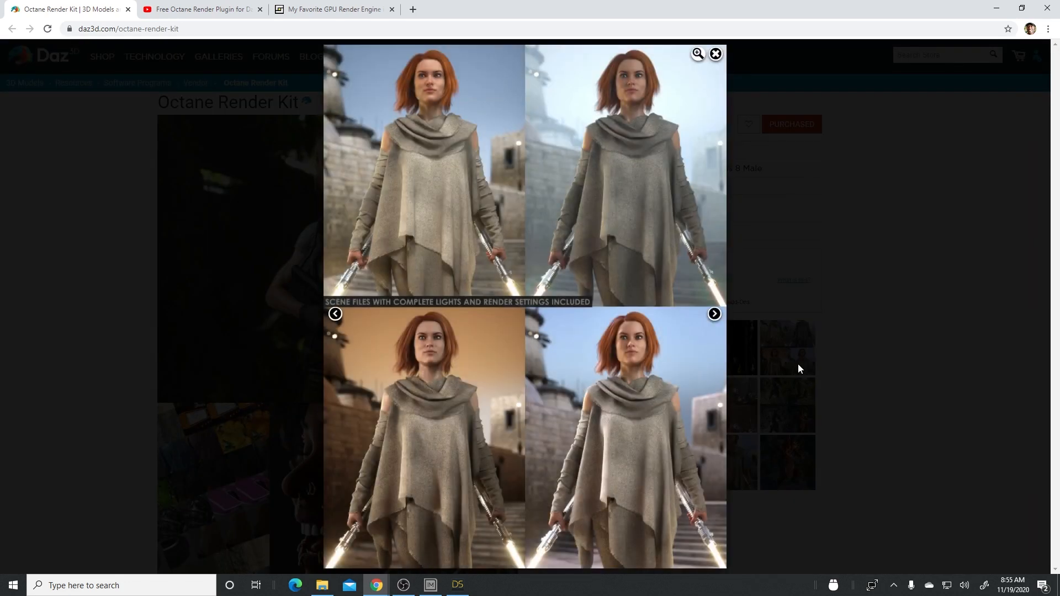
{"action": "left_click", "coordinate": [715, 314]}
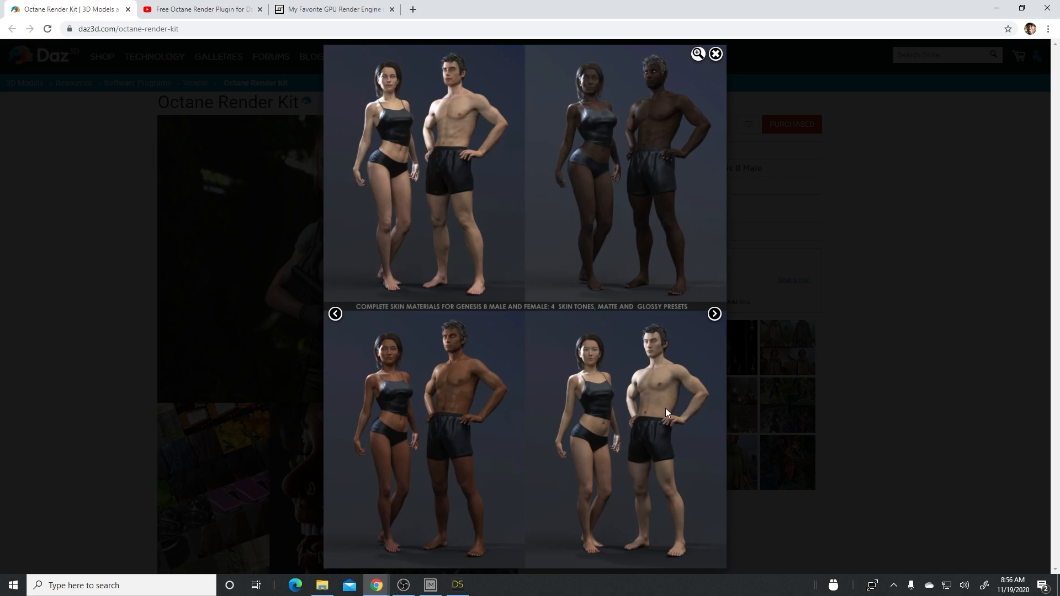
- Close the enlarged promo image, switch back to Daz Studio and move the OctaneRender Viewport window clear of the Content Library
{"action": "left_click", "coordinate": [716, 53]}
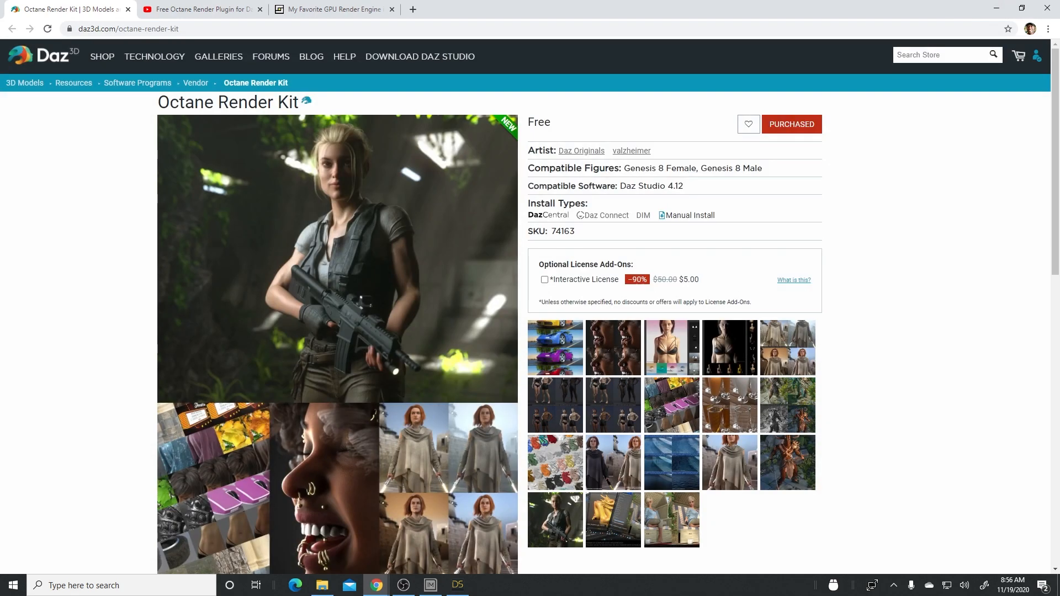
{"action": "left_click", "coordinate": [458, 586]}
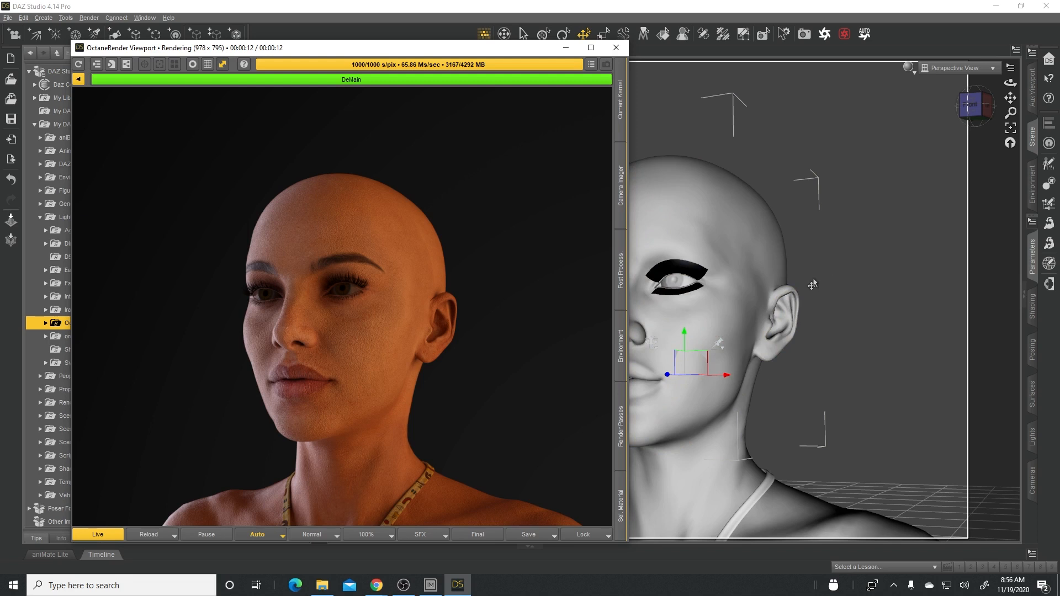
{"action": "left_click_drag", "start_coordinate": [349, 51], "coordinate": [439, 39]}
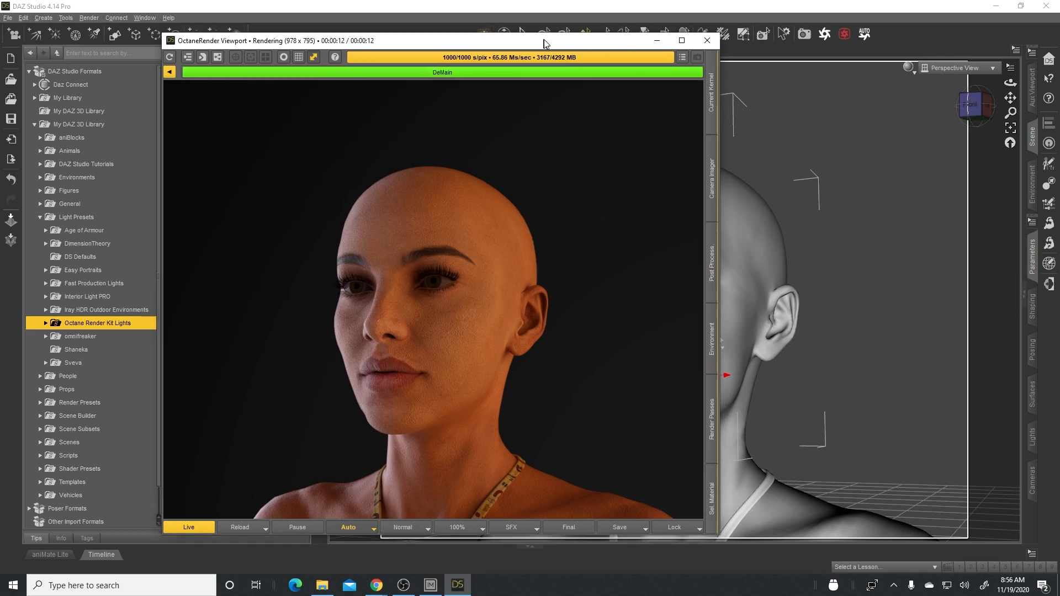
{"action": "left_click_drag", "start_coordinate": [540, 37], "coordinate": [836, 46]}
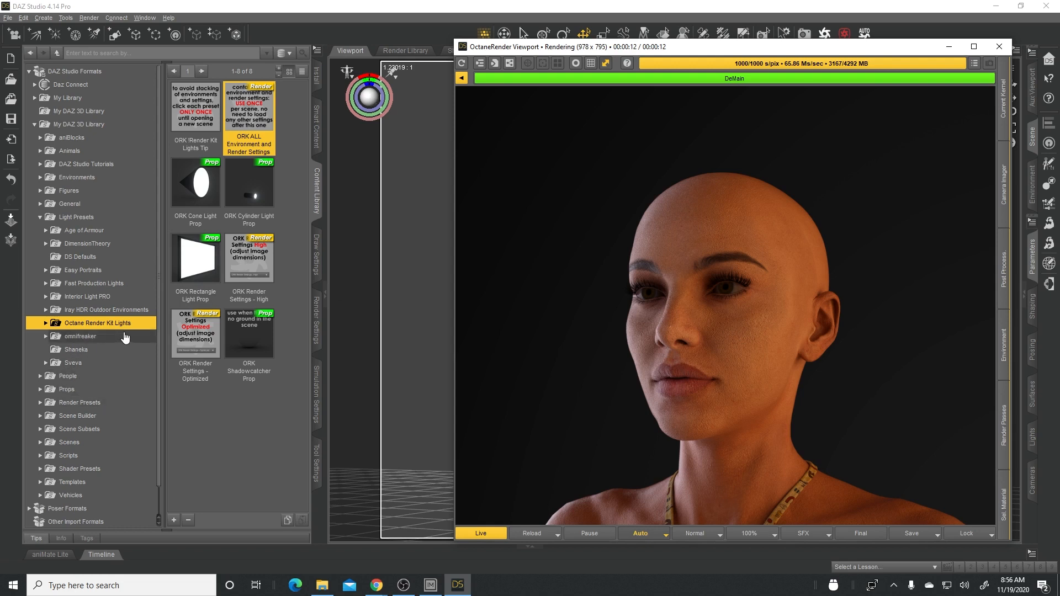
- Expand the Genesis 8 Female folder under People in My DAZ 3D Library
{"action": "scroll", "coordinate": [133, 315], "scroll_direction": "down", "scroll_amount": 1}
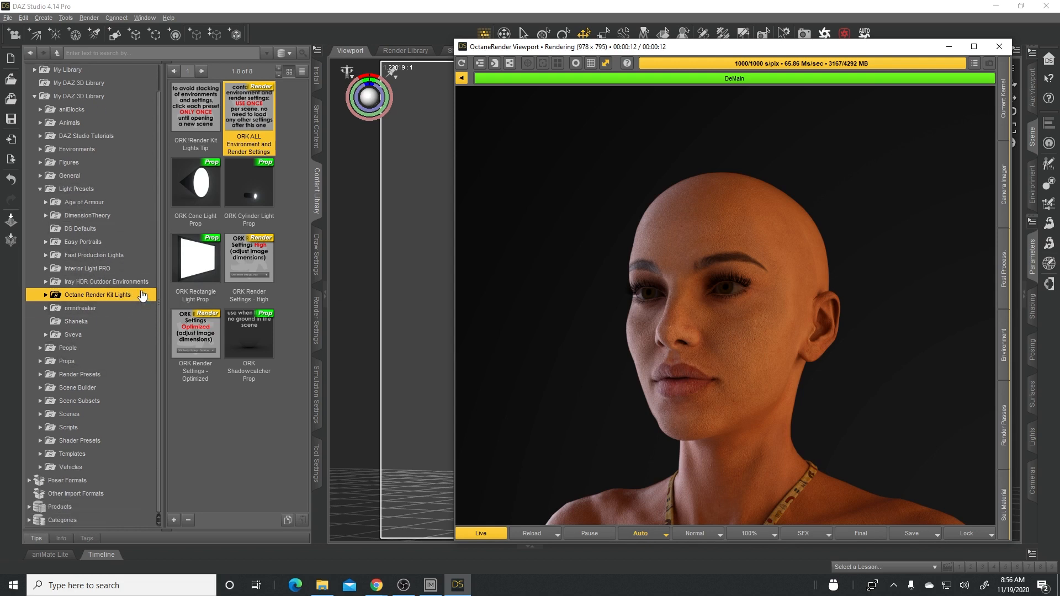
{"action": "left_click", "coordinate": [40, 163]}
{"action": "left_click", "coordinate": [40, 164]}
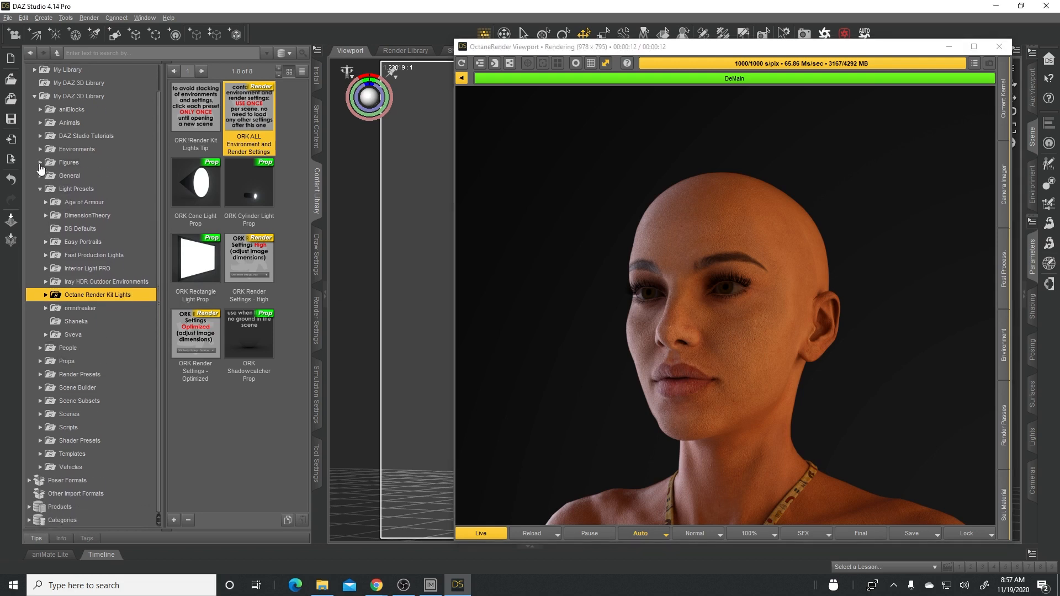
{"action": "left_click", "coordinate": [39, 348]}
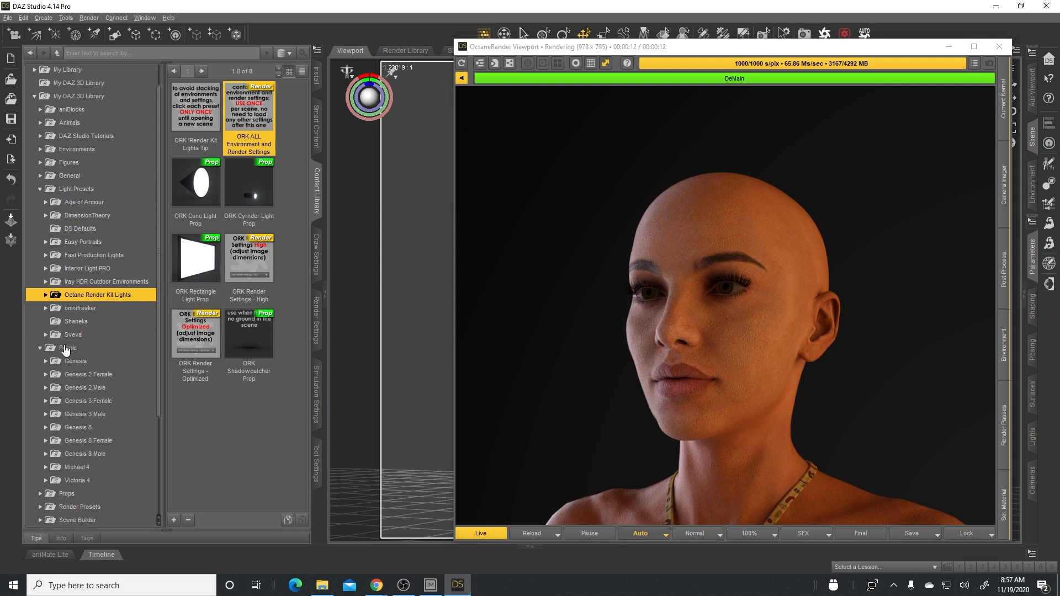
{"action": "left_click", "coordinate": [100, 441]}
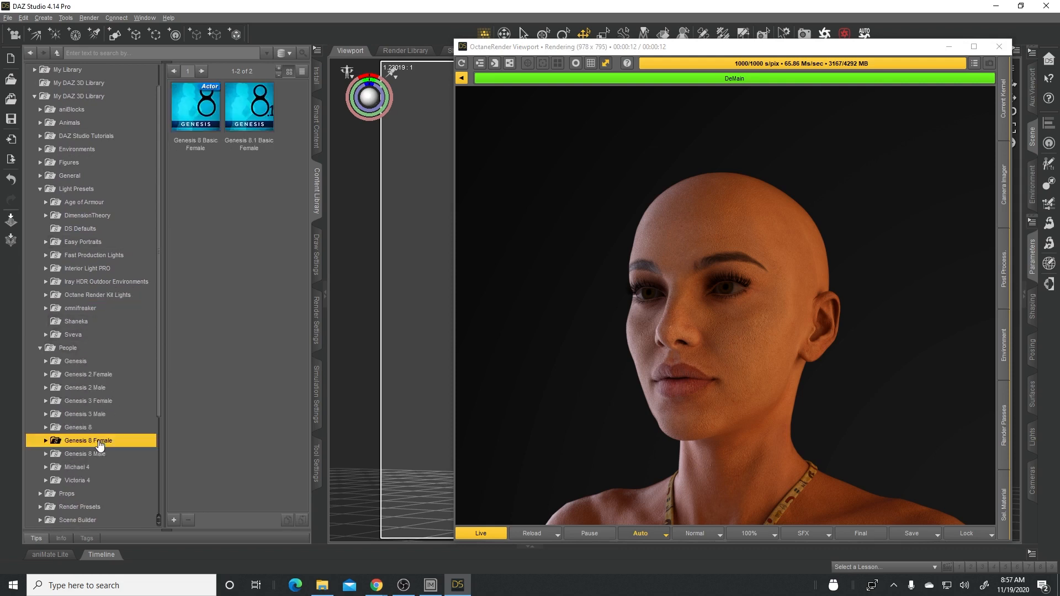
{"action": "left_click", "coordinate": [46, 441]}
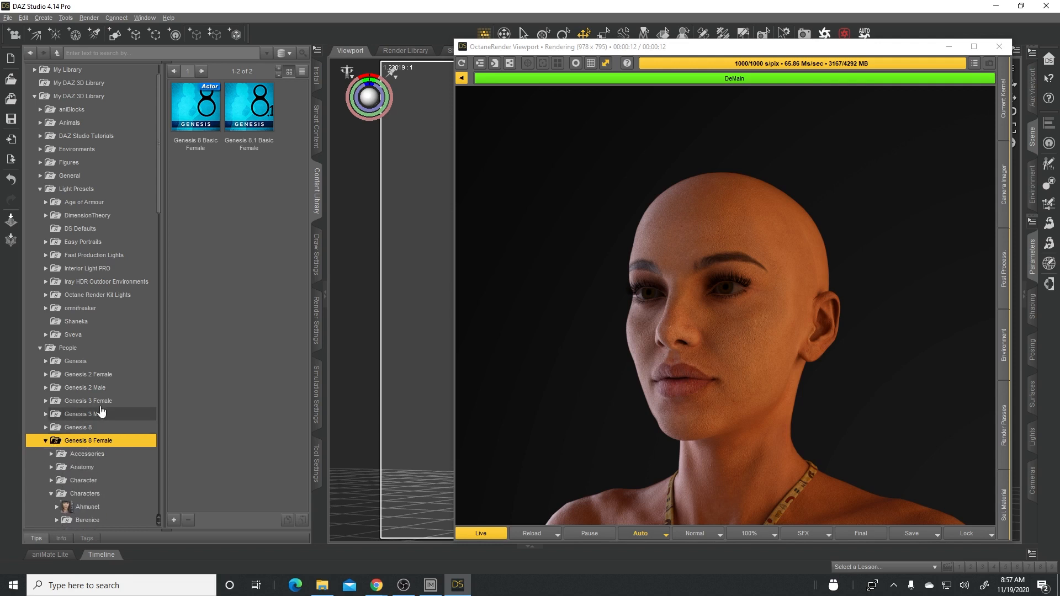
- Collapse the Characters and Clothing folders and open the Octane Render Kit folder under the Genesis 8 Female Materials
{"action": "scroll", "coordinate": [102, 411], "scroll_direction": "down", "scroll_amount": 2}
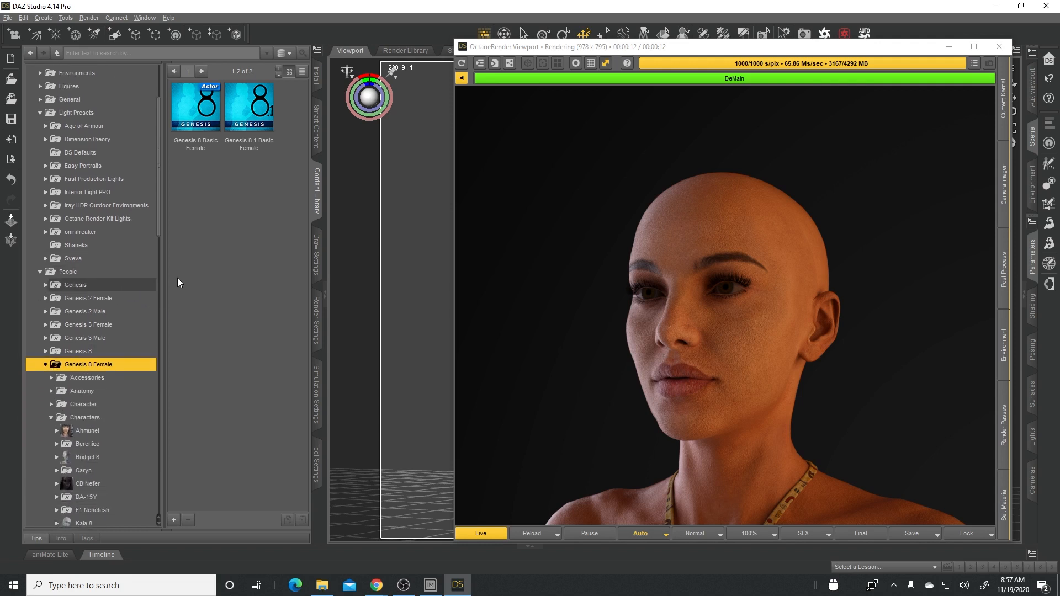
{"action": "scroll", "coordinate": [157, 310], "scroll_direction": "down", "scroll_amount": 7}
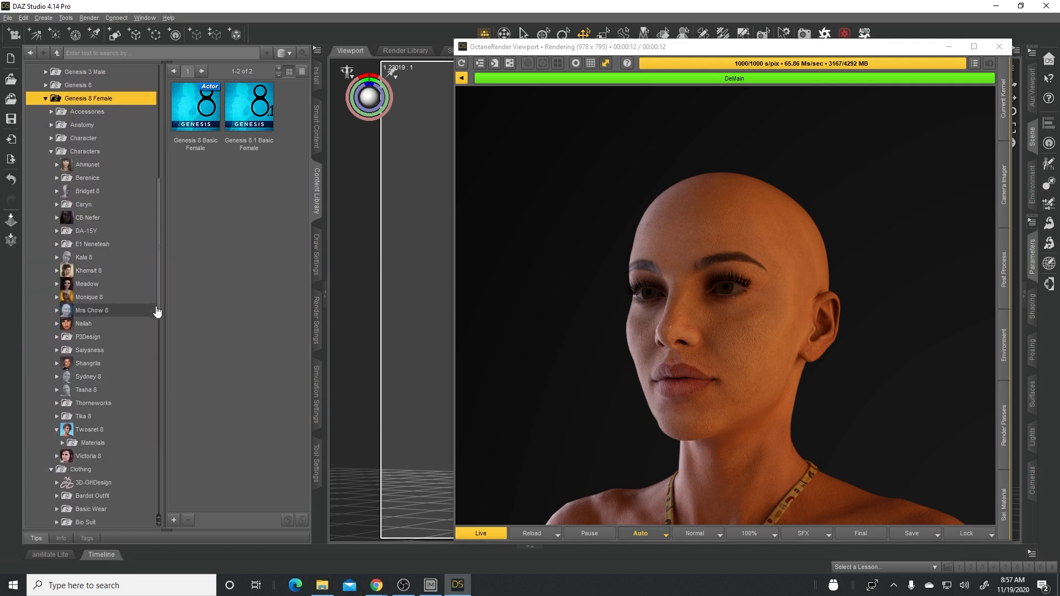
{"action": "left_click", "coordinate": [50, 152]}
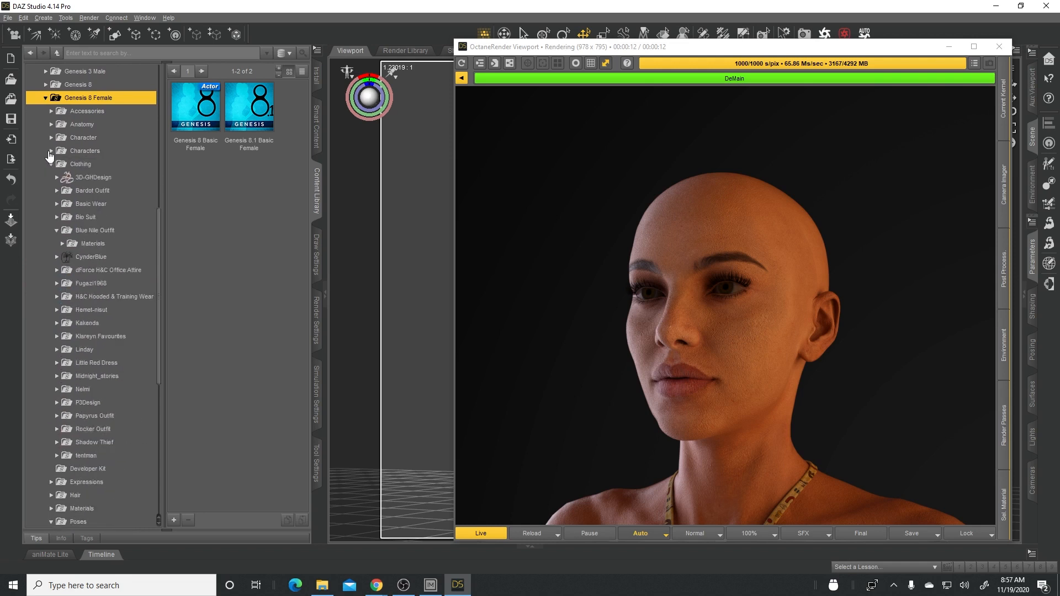
{"action": "left_click", "coordinate": [50, 163]}
{"action": "left_click", "coordinate": [54, 218]}
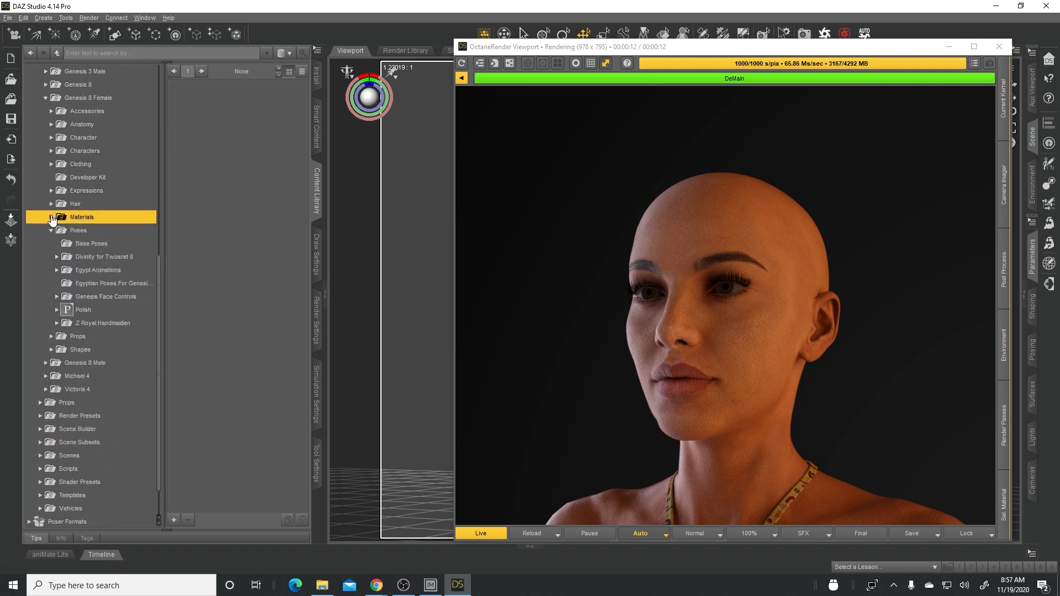
{"action": "left_click", "coordinate": [51, 218]}
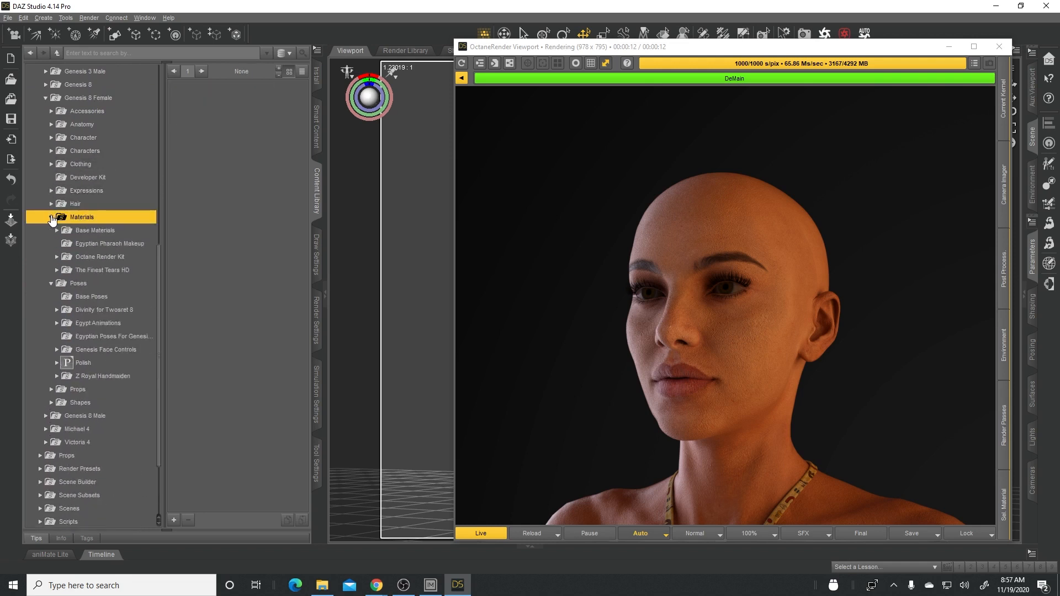
{"action": "left_click", "coordinate": [104, 257]}
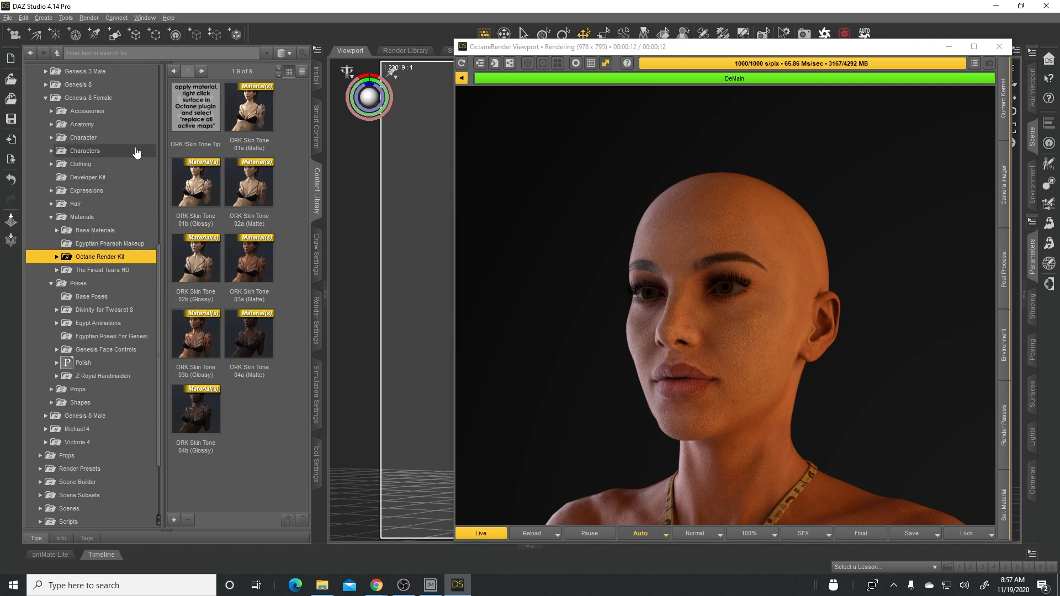
- Collapse Genesis 8 Female and look at the ORK skin tones in the Octane Render Kit folder under the Genesis 8 Male Materials
{"action": "scroll", "coordinate": [118, 170], "scroll_direction": "up", "scroll_amount": 2}
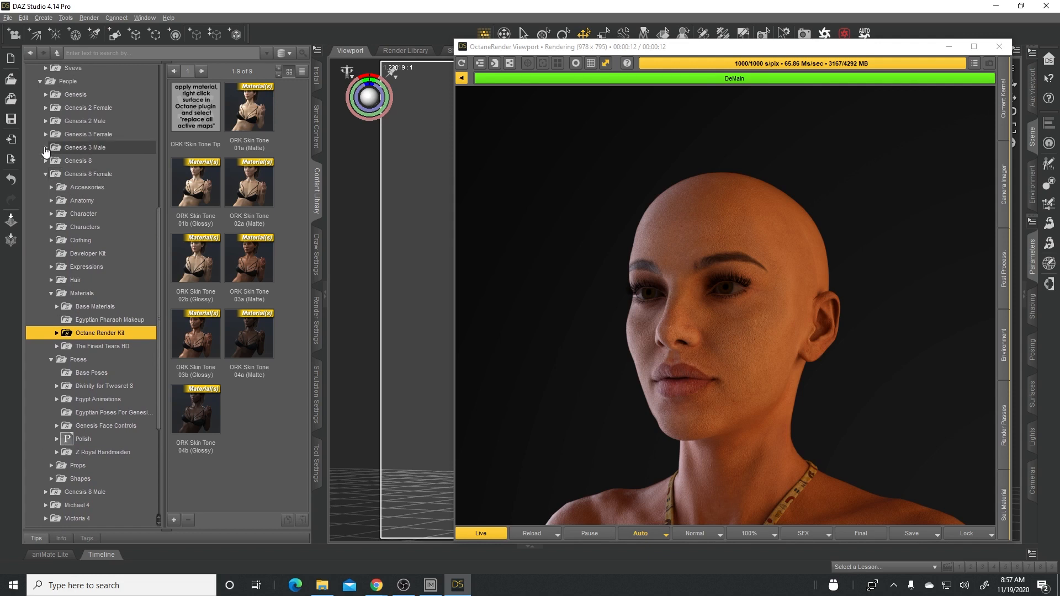
{"action": "left_click", "coordinate": [44, 174]}
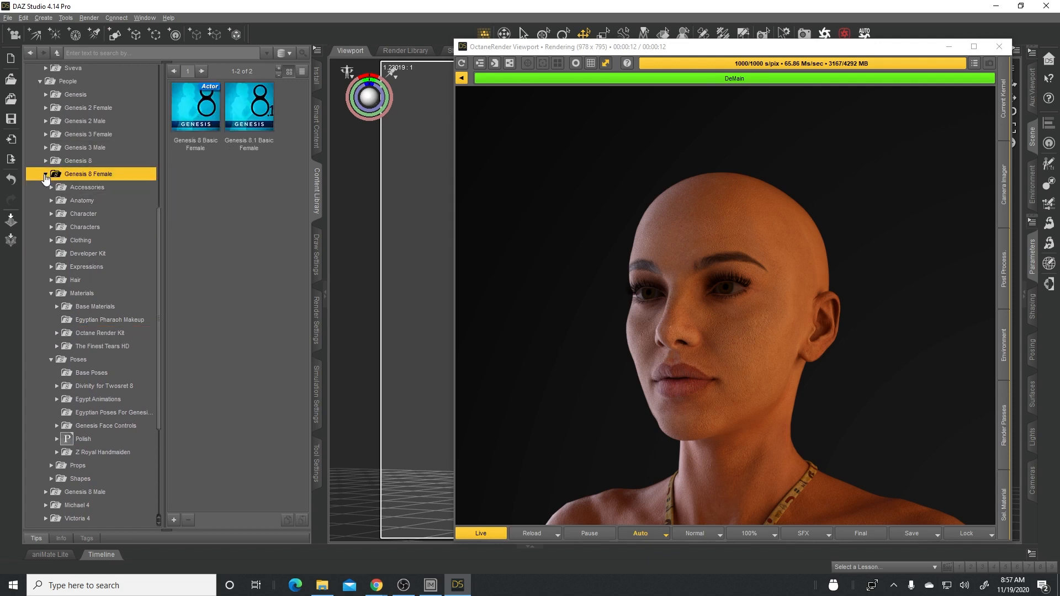
{"action": "left_click", "coordinate": [46, 175]}
{"action": "left_click", "coordinate": [45, 322]}
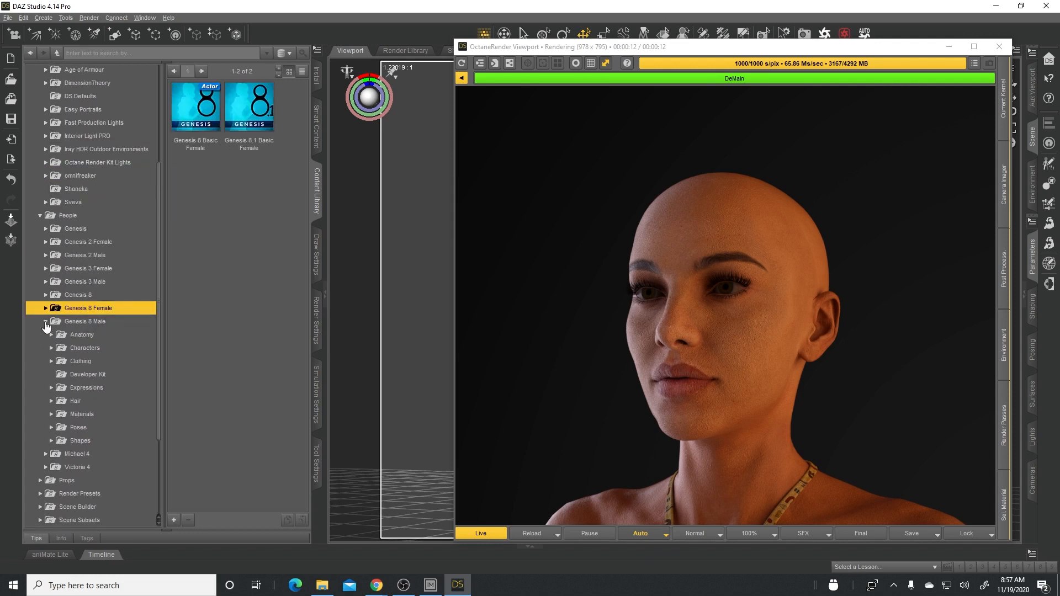
{"action": "scroll", "coordinate": [47, 323], "scroll_direction": "down", "scroll_amount": 3}
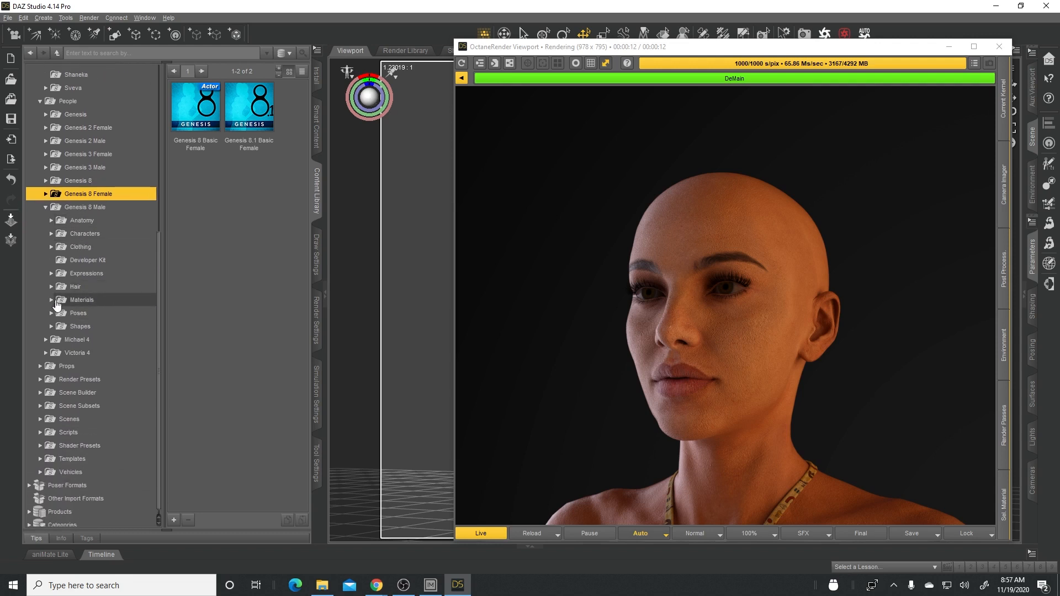
{"action": "left_click", "coordinate": [56, 301]}
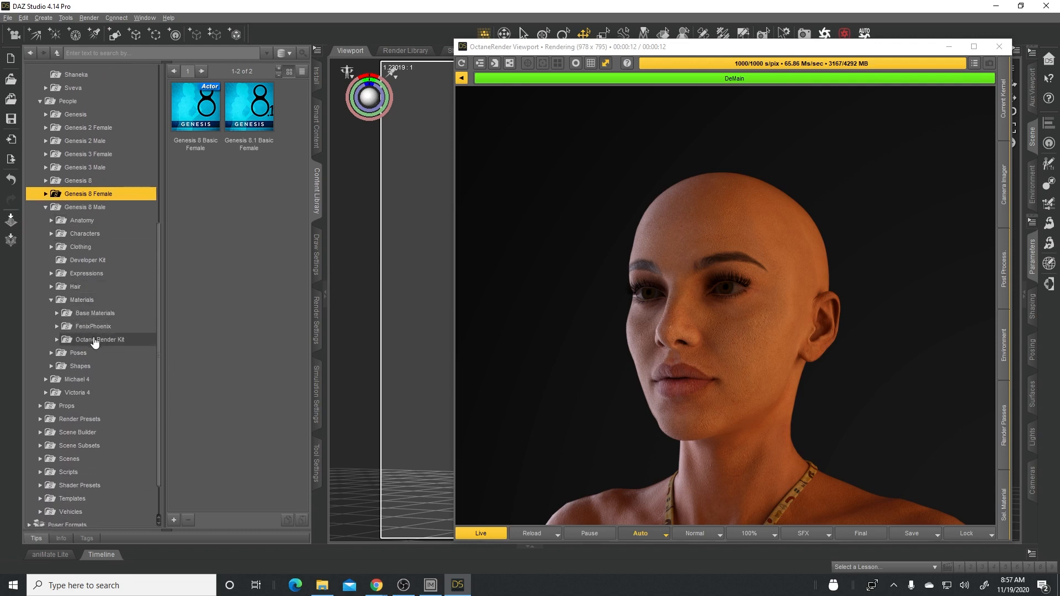
{"action": "left_click", "coordinate": [95, 340]}
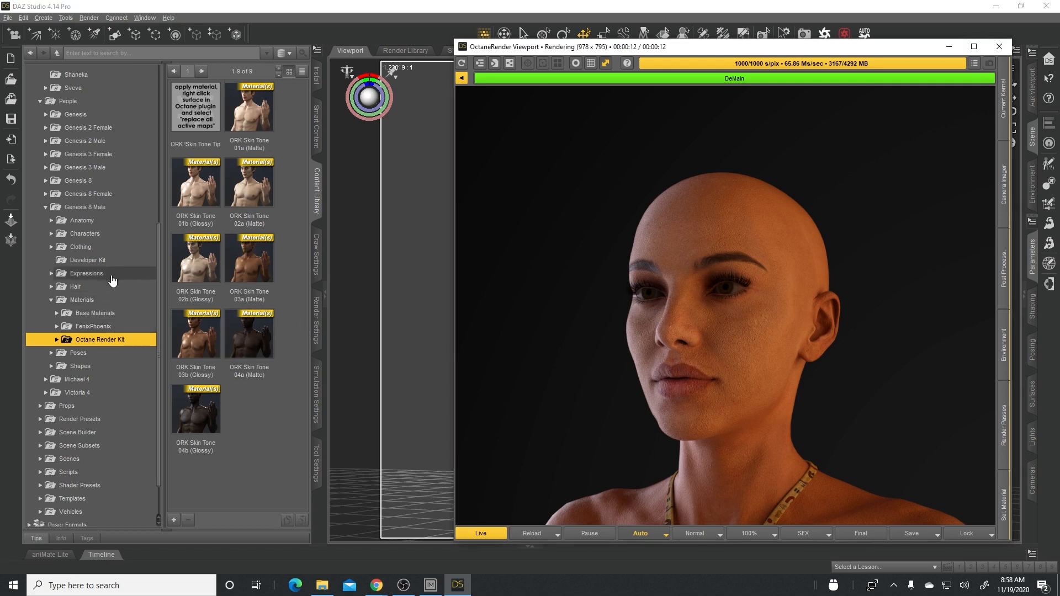
- Collapse Genesis 8 Male and return to the Octane Render Kit folder under the Genesis 8 Female Materials
{"action": "left_click", "coordinate": [46, 208]}
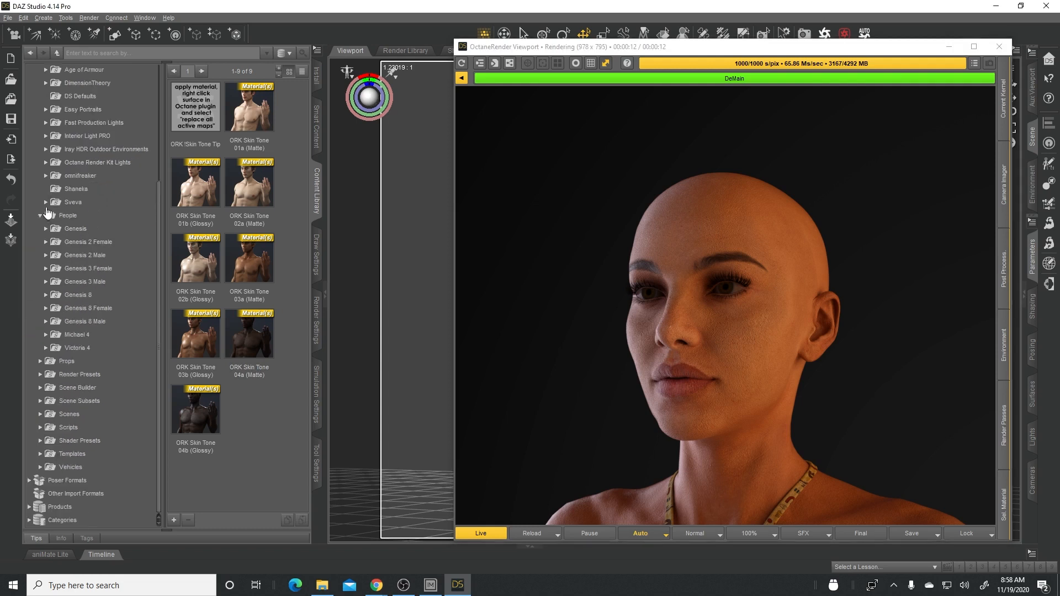
{"action": "left_click", "coordinate": [83, 312]}
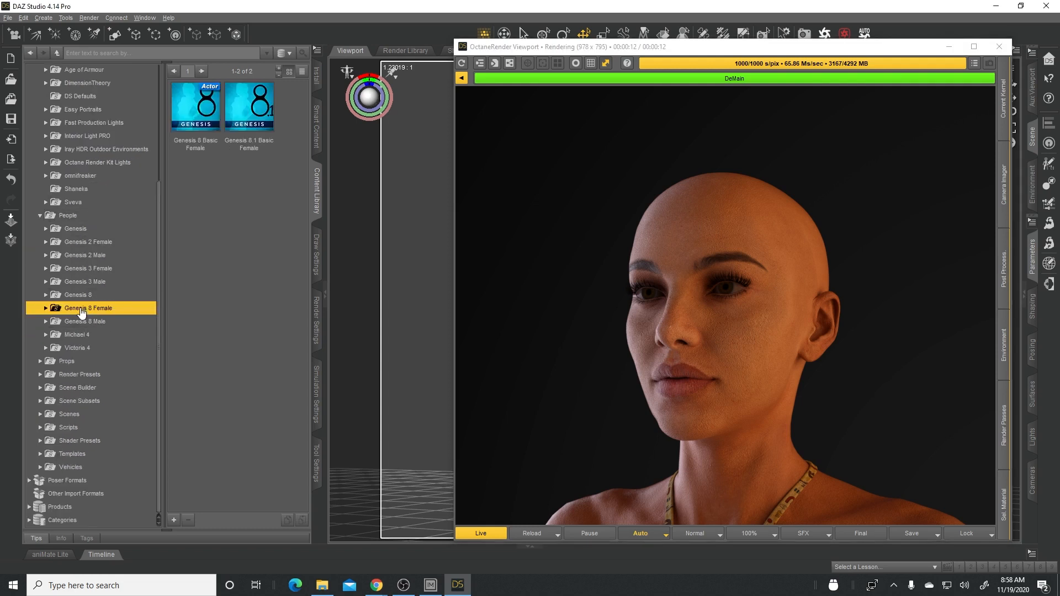
{"action": "left_click", "coordinate": [46, 312]}
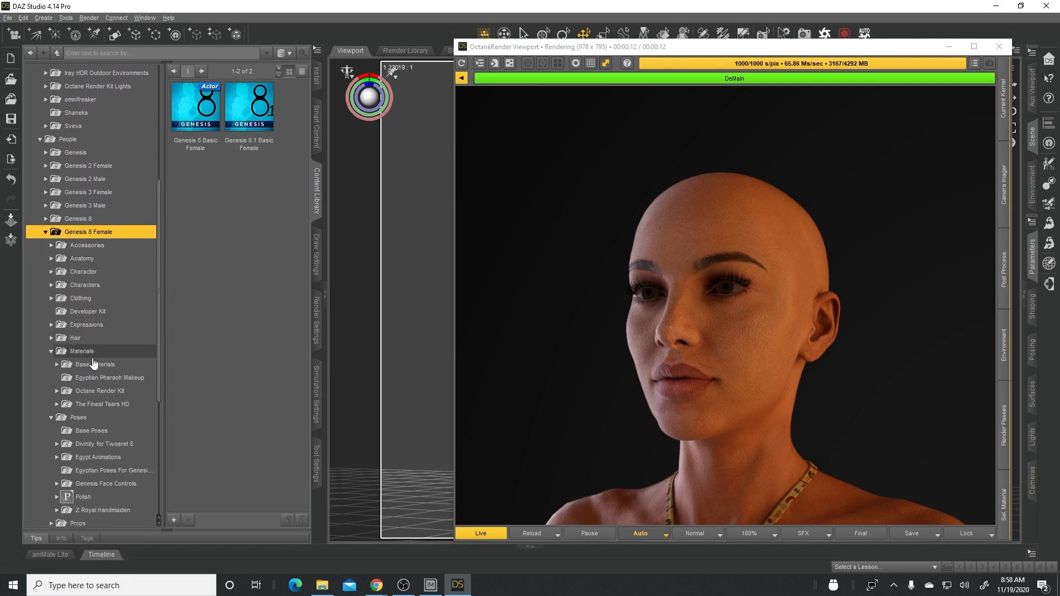
{"action": "left_click", "coordinate": [108, 393]}
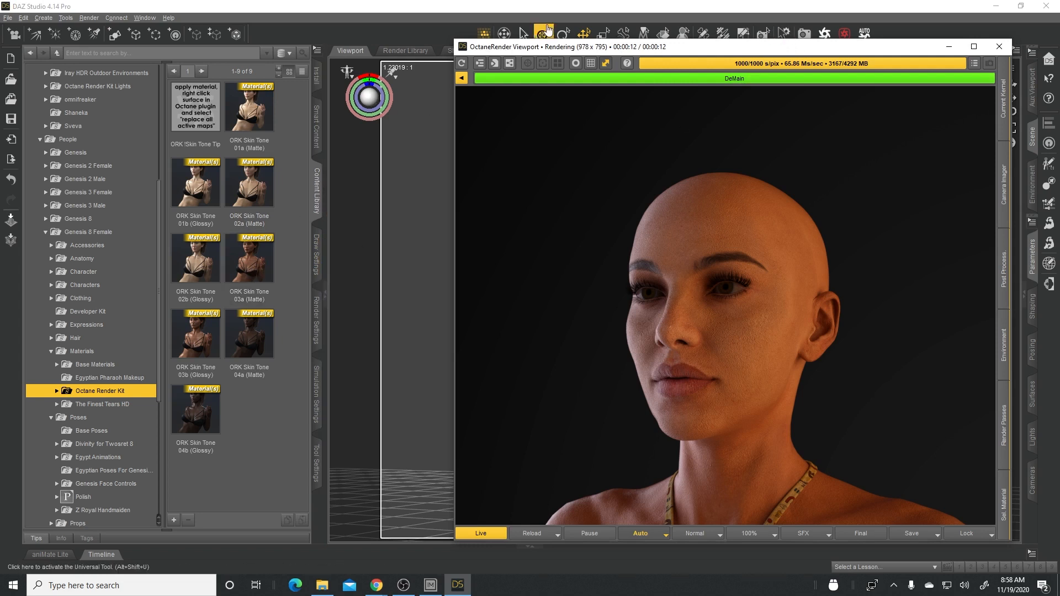
- Select the Twosret 8 figure in the scene and apply the ORK Skin Tone 03a (Matte) material to it
{"action": "left_click_drag", "start_coordinate": [685, 46], "coordinate": [583, 307]}
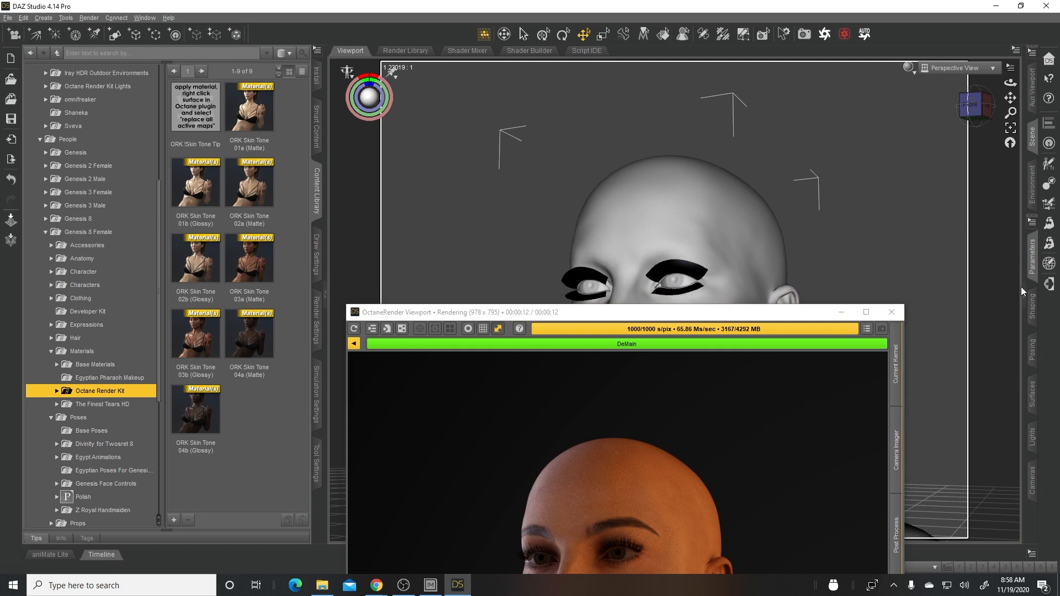
{"action": "left_click_drag", "start_coordinate": [1023, 291], "coordinate": [940, 167]}
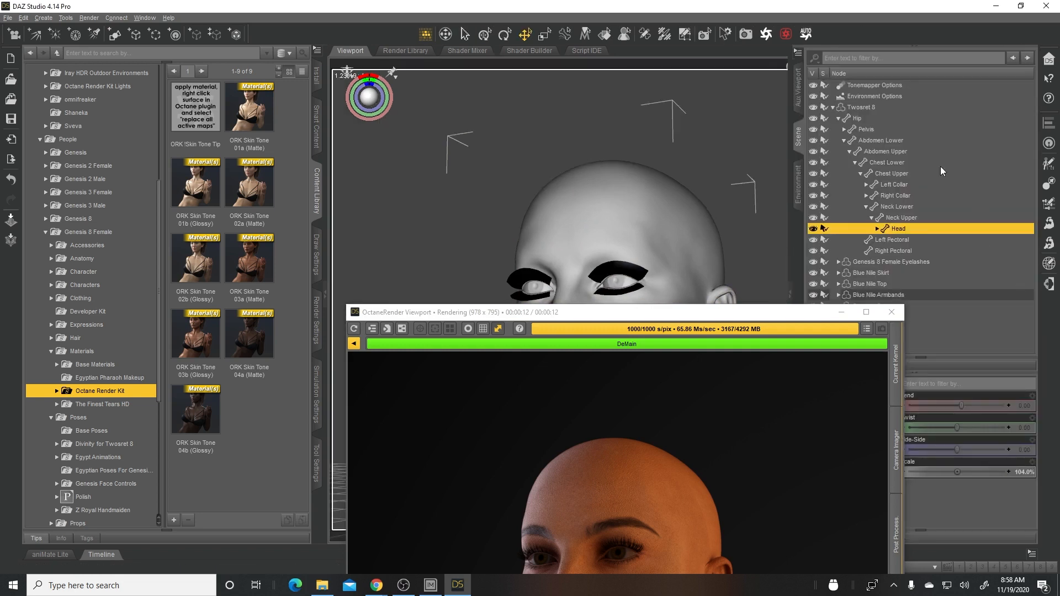
{"action": "left_click", "coordinate": [869, 108]}
{"action": "left_click", "coordinate": [832, 107]}
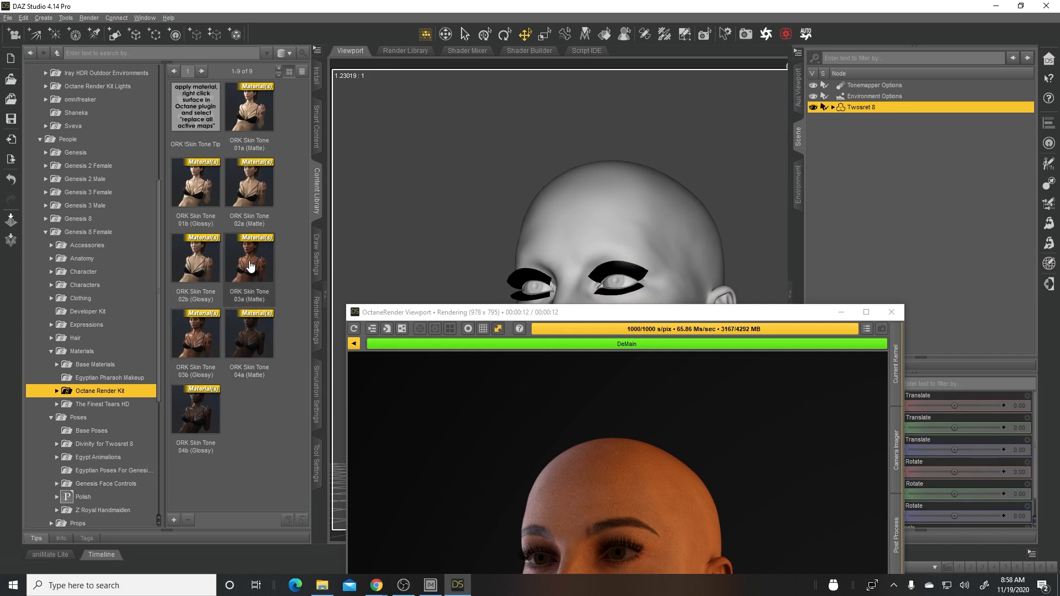
{"action": "mouse_move", "coordinate": [250, 267]}
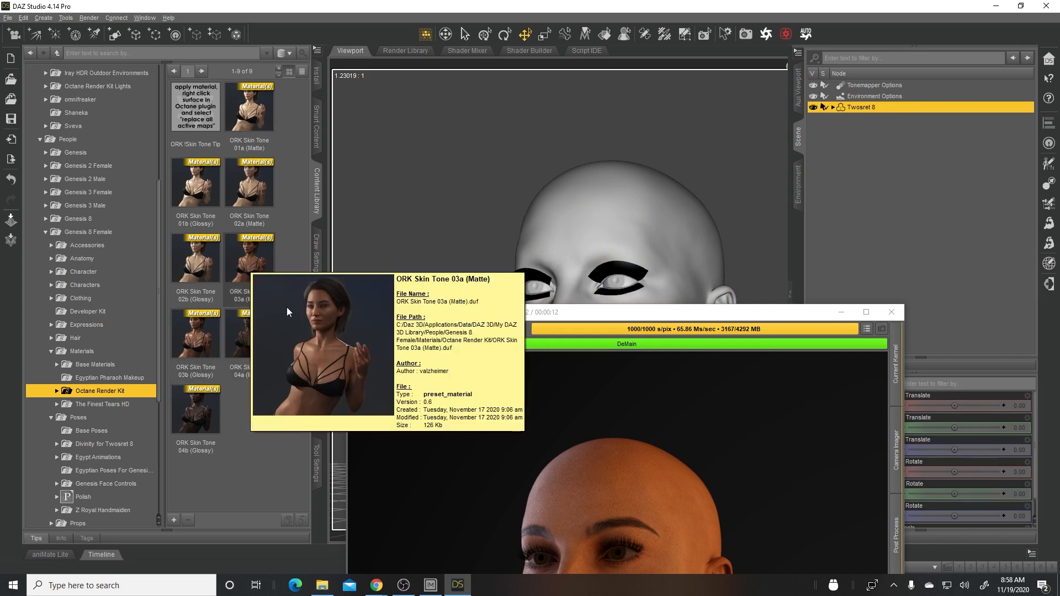
{"action": "double_click", "coordinate": [249, 259]}
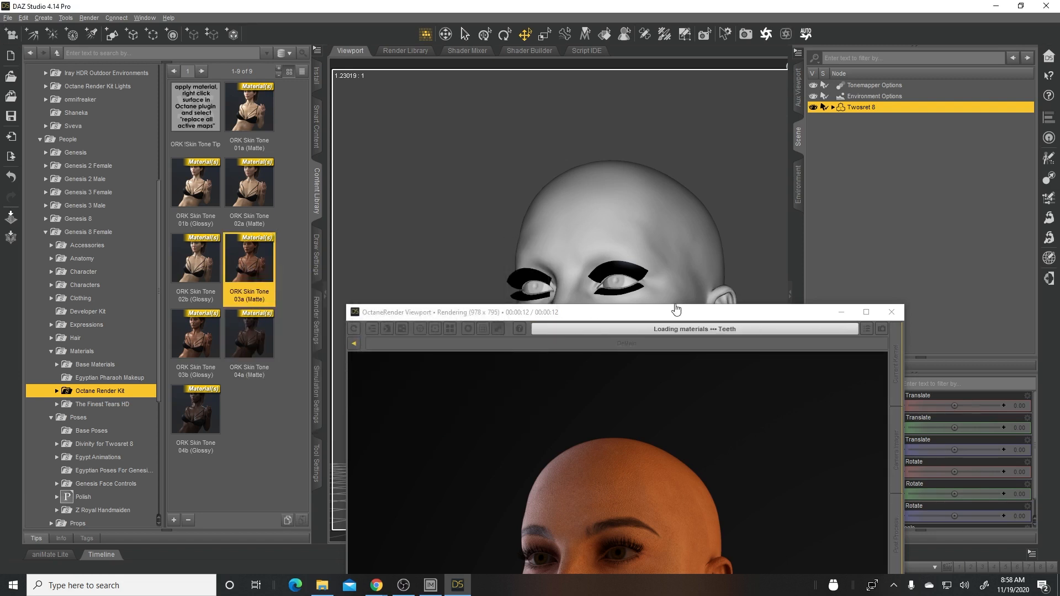
- Reposition the OctaneRender Viewport window to inspect the whole re-rendered head while keeping the scene list accessible
{"action": "left_click_drag", "start_coordinate": [707, 319], "coordinate": [797, 63]}
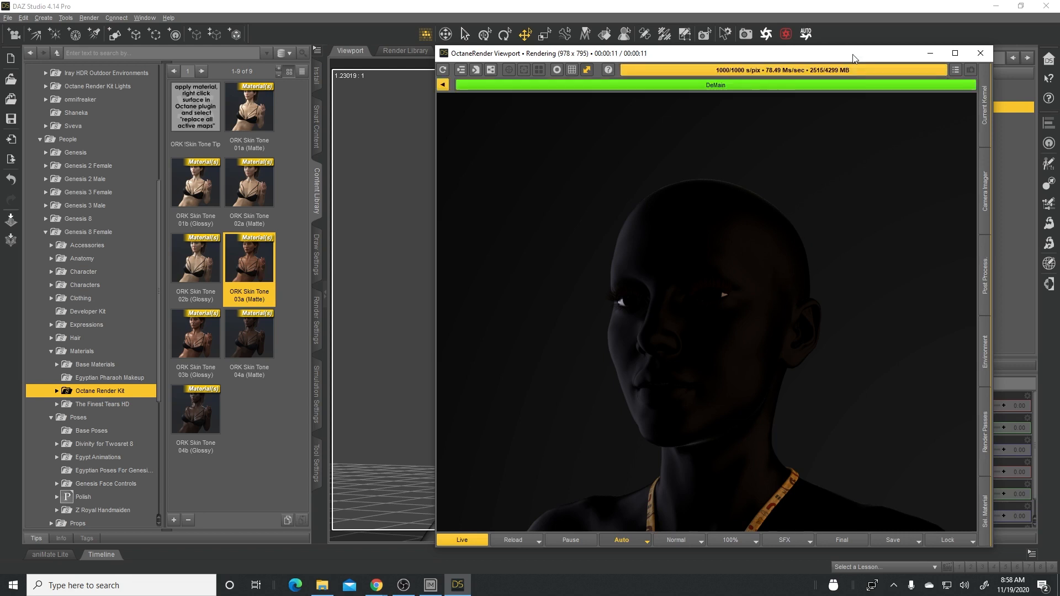
{"action": "left_click_drag", "start_coordinate": [852, 57], "coordinate": [470, 84]}
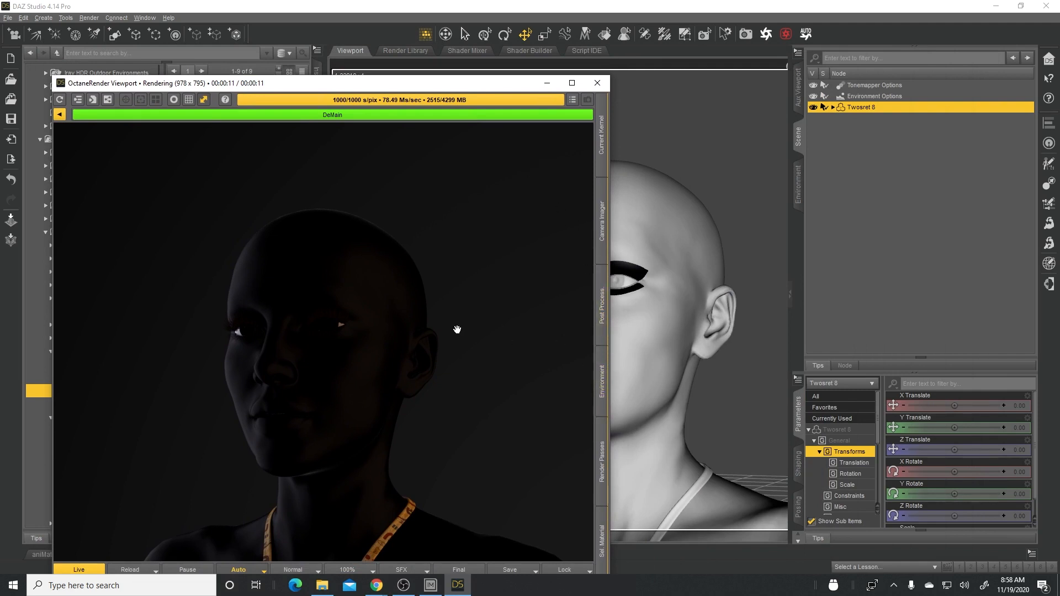
{"action": "left_click_drag", "start_coordinate": [385, 83], "coordinate": [402, 58]}
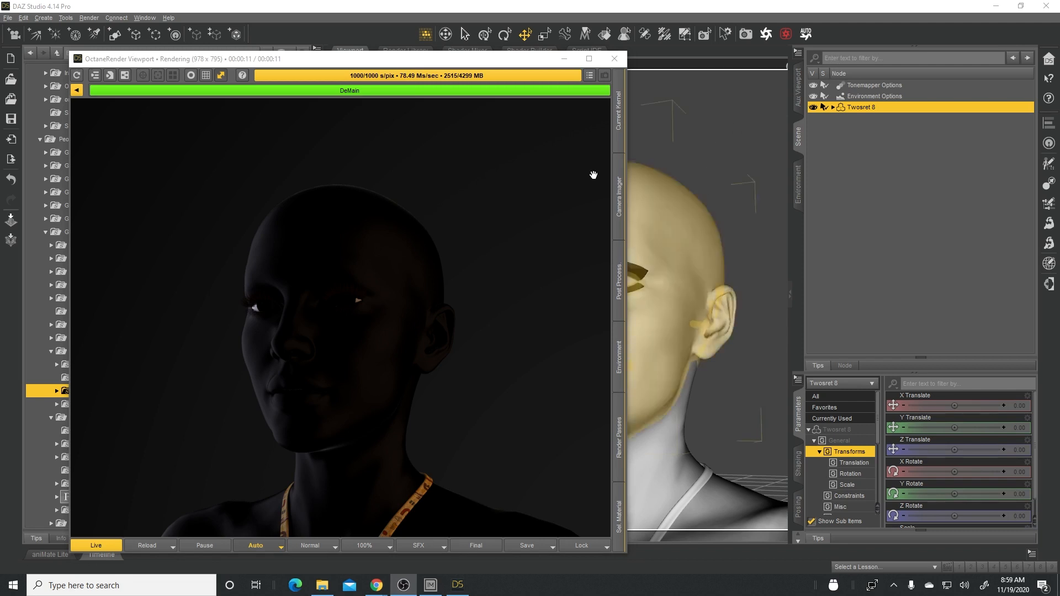
- Open the Octane plugin window, look through its settings pages and bring up Materials with the window clear of the rendered face
{"action": "left_click", "coordinate": [767, 35]}
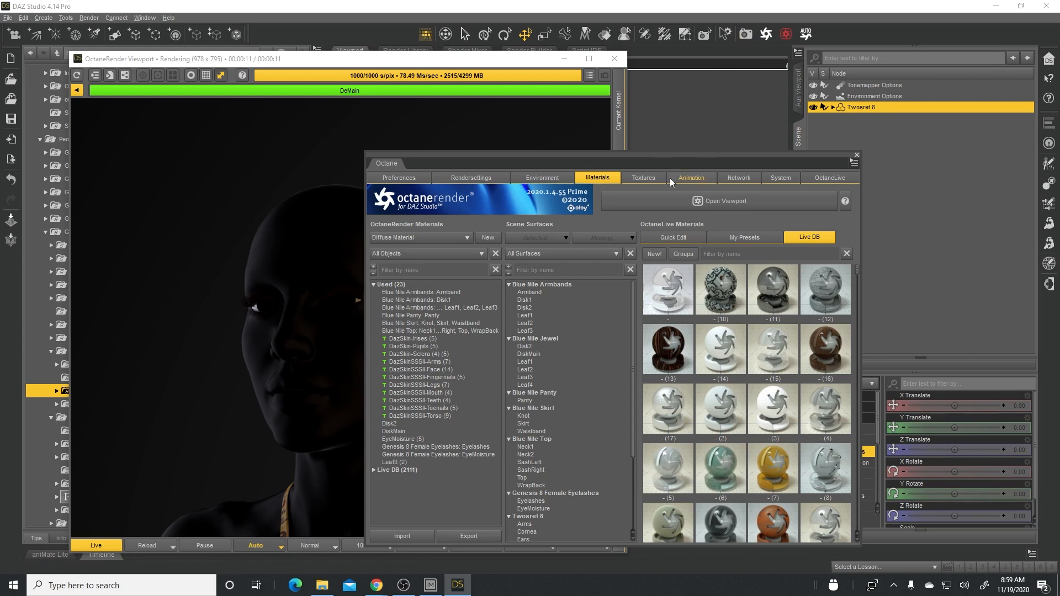
{"action": "left_click", "coordinate": [459, 177]}
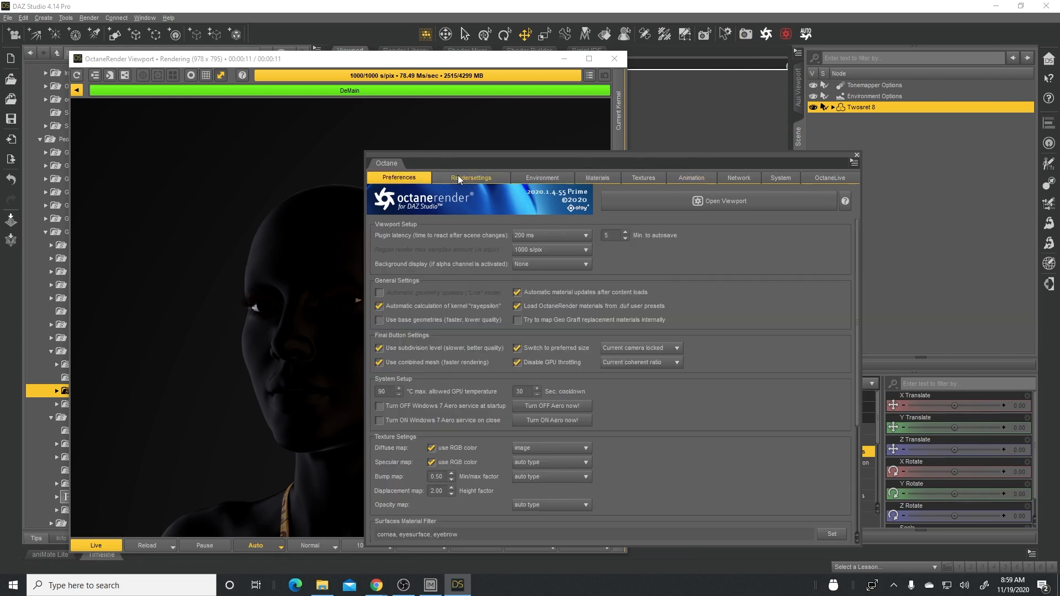
{"action": "left_click", "coordinate": [529, 175]}
{"action": "left_click", "coordinate": [599, 176]}
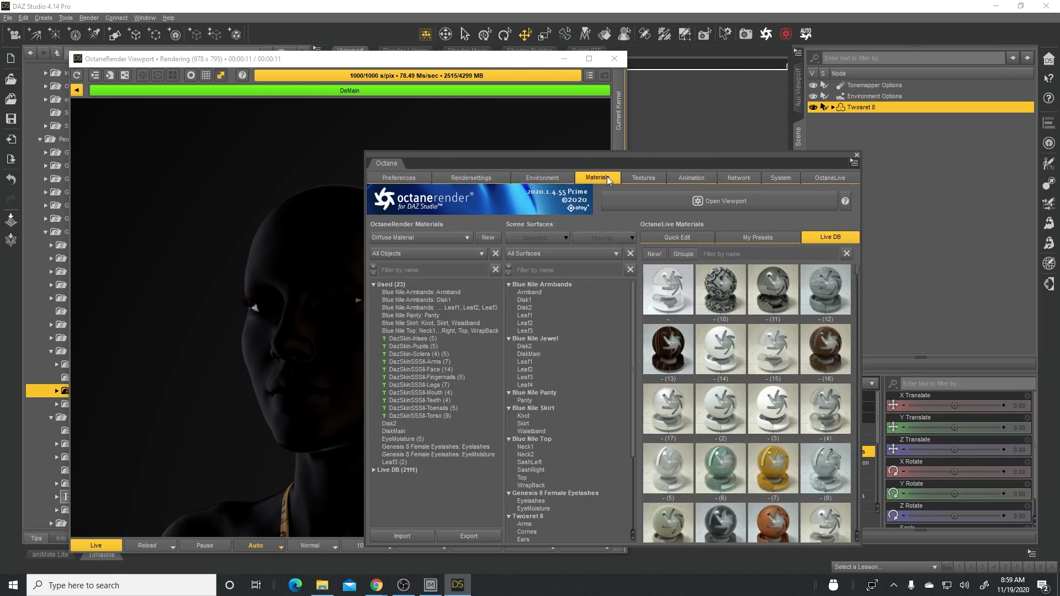
{"action": "left_click", "coordinate": [643, 178]}
{"action": "left_click", "coordinate": [403, 178]}
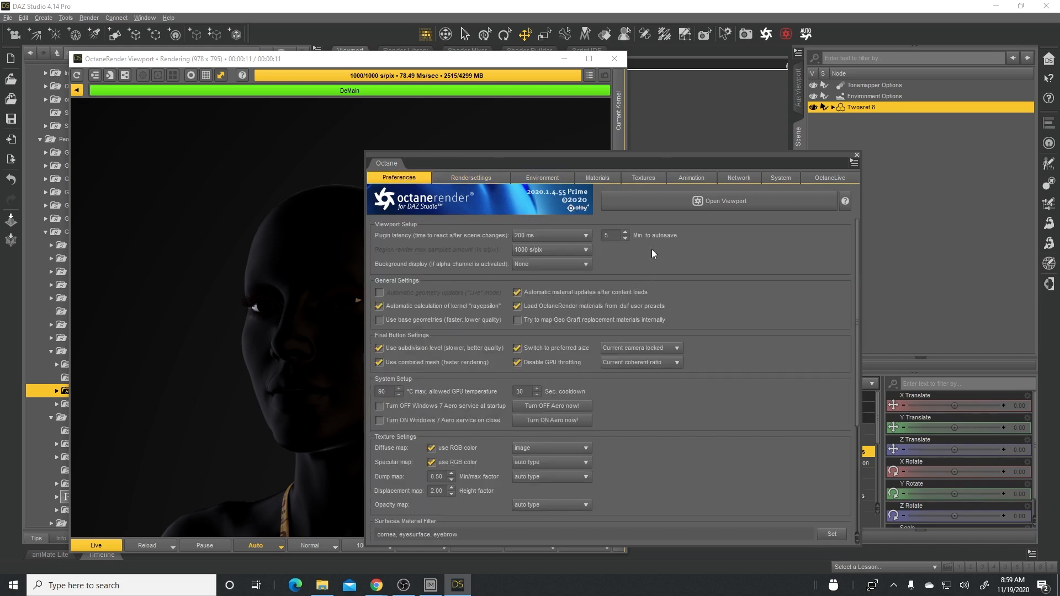
{"action": "left_click", "coordinate": [595, 176]}
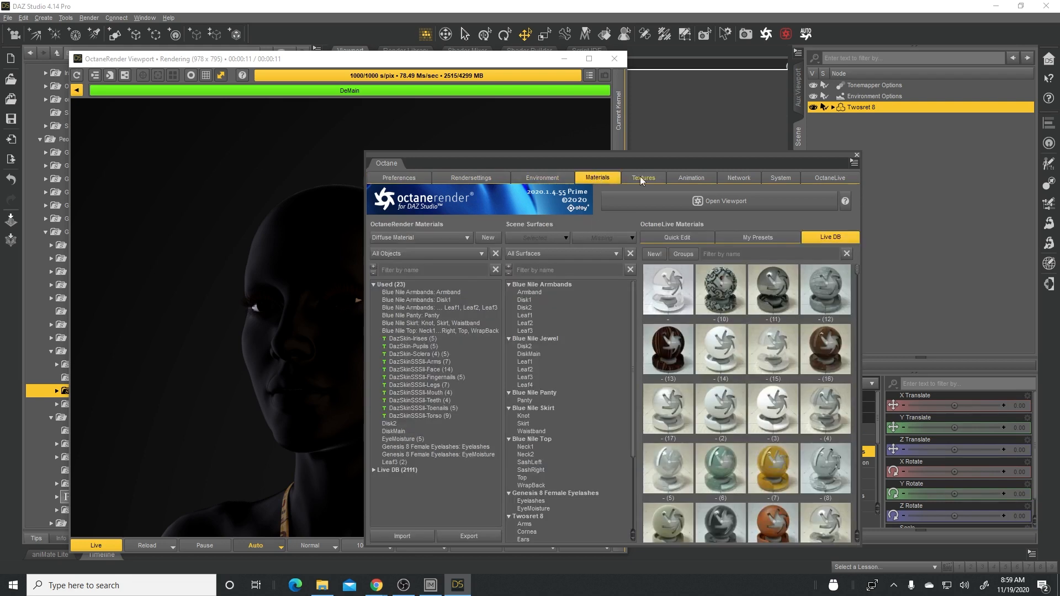
{"action": "left_click_drag", "start_coordinate": [679, 157], "coordinate": [740, 135]}
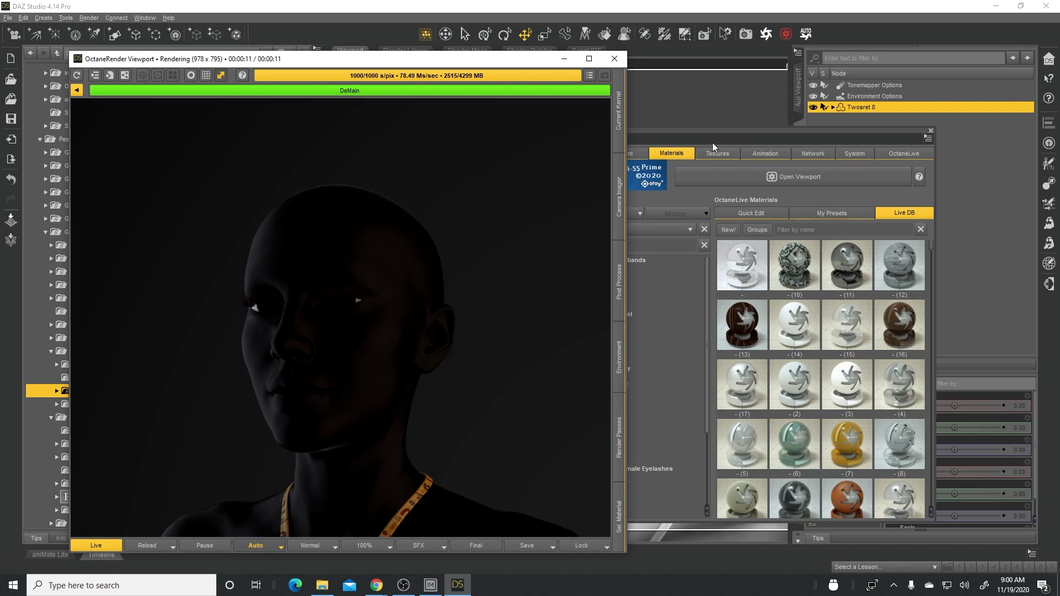
{"action": "left_click", "coordinate": [730, 132]}
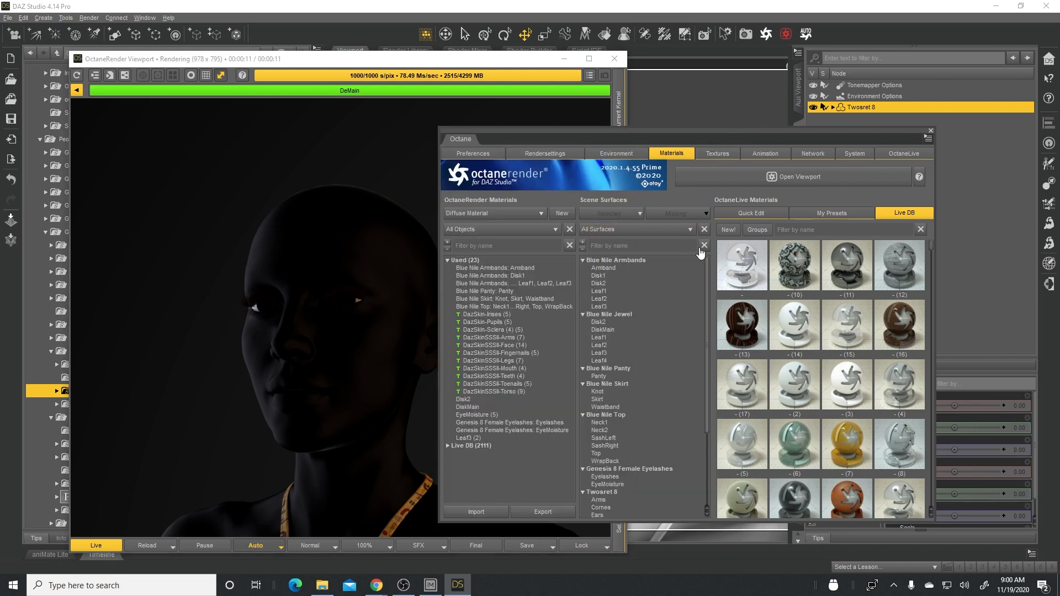
- Select all Twosret 8 scene surfaces in the Octane materials and replace all active maps in their Octane materials
{"action": "scroll", "coordinate": [615, 468], "scroll_direction": "down", "scroll_amount": 1}
{"action": "left_click", "coordinate": [615, 468]}
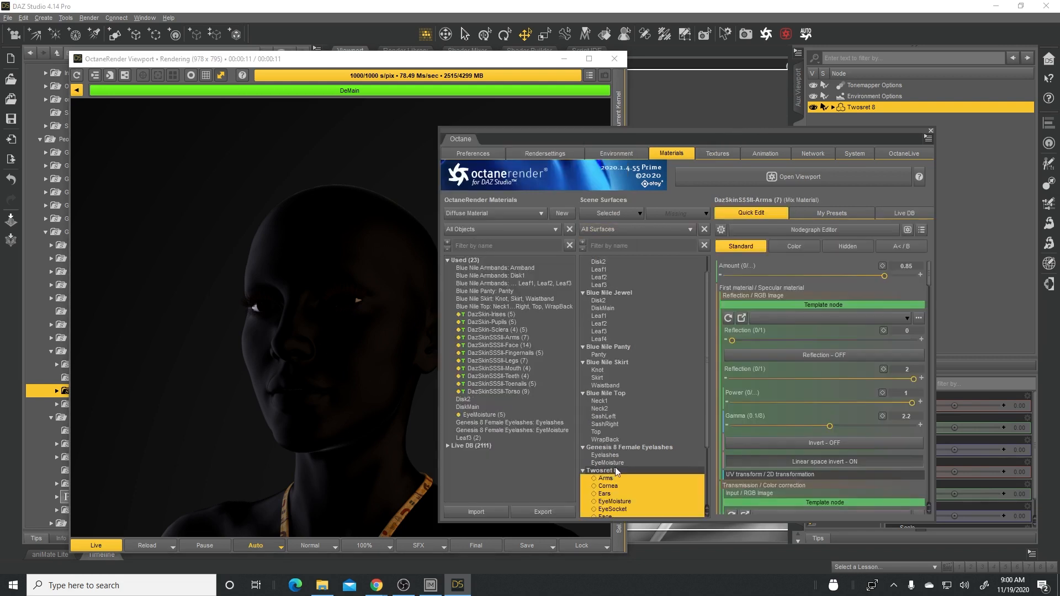
{"action": "scroll", "coordinate": [707, 341], "scroll_direction": "down", "scroll_amount": 3}
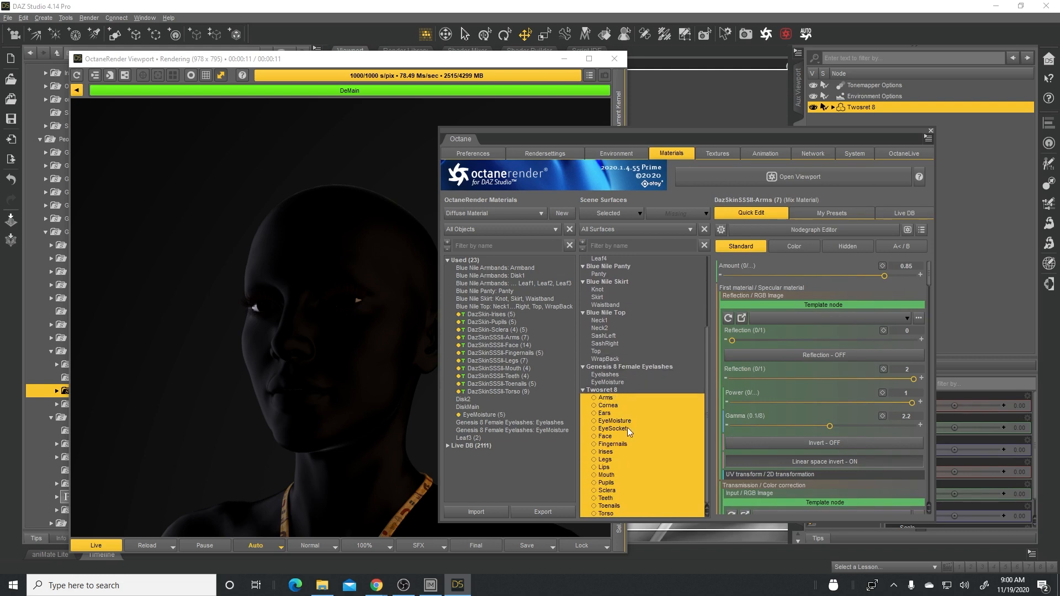
{"action": "scroll", "coordinate": [674, 367], "scroll_direction": "up", "scroll_amount": 3}
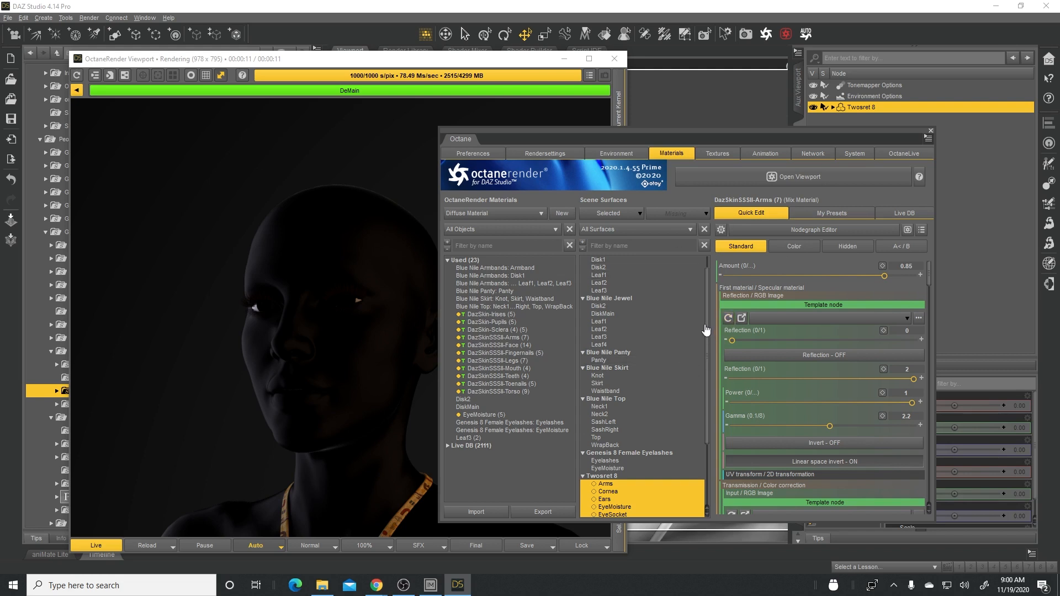
{"action": "scroll", "coordinate": [706, 330], "scroll_direction": "down", "scroll_amount": 2}
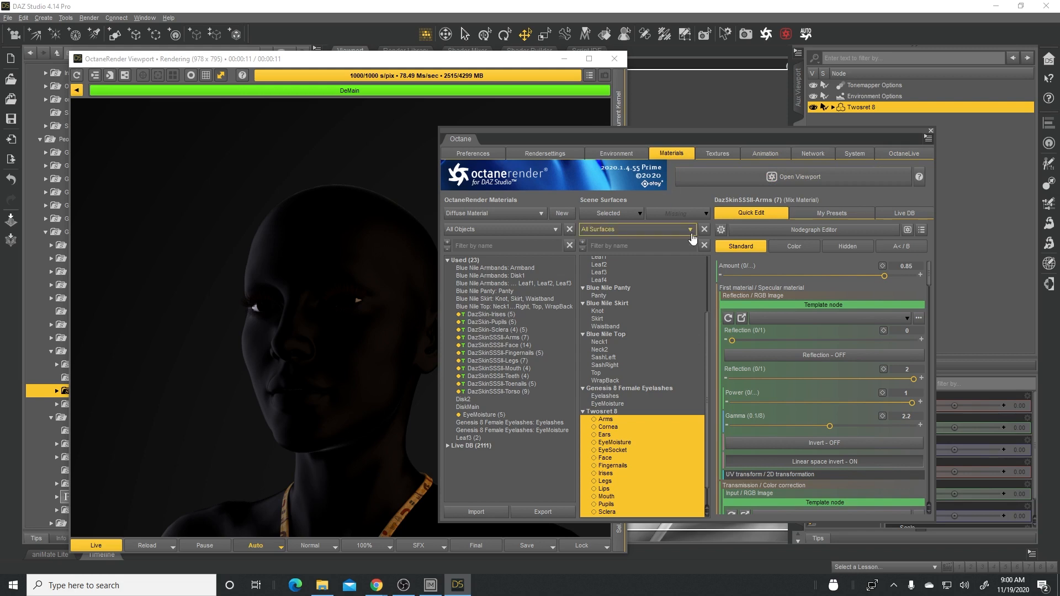
{"action": "scroll", "coordinate": [709, 354], "scroll_direction": "down", "scroll_amount": 1}
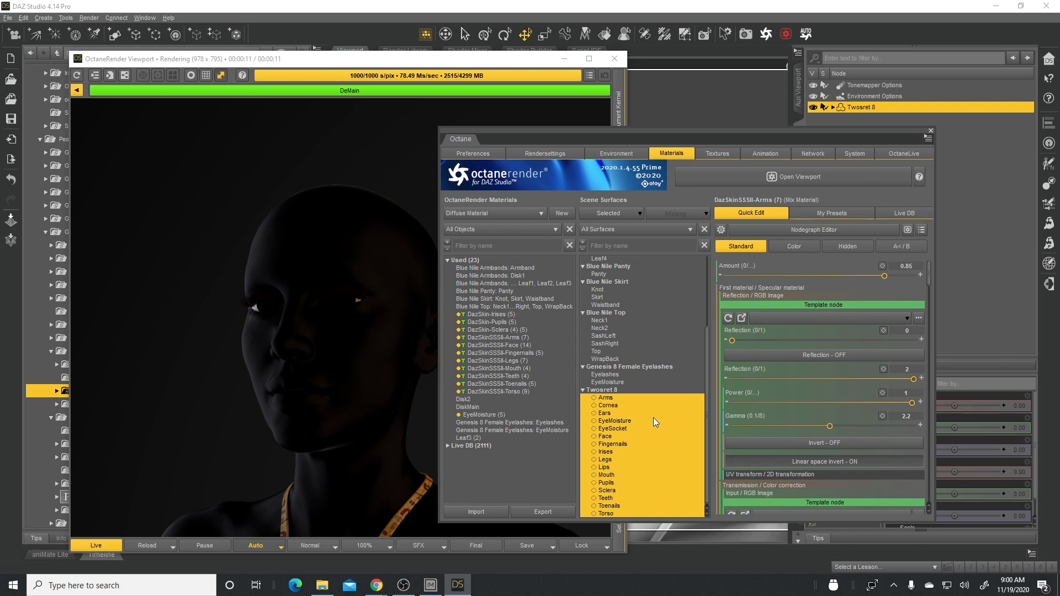
{"action": "right_click", "coordinate": [611, 400]}
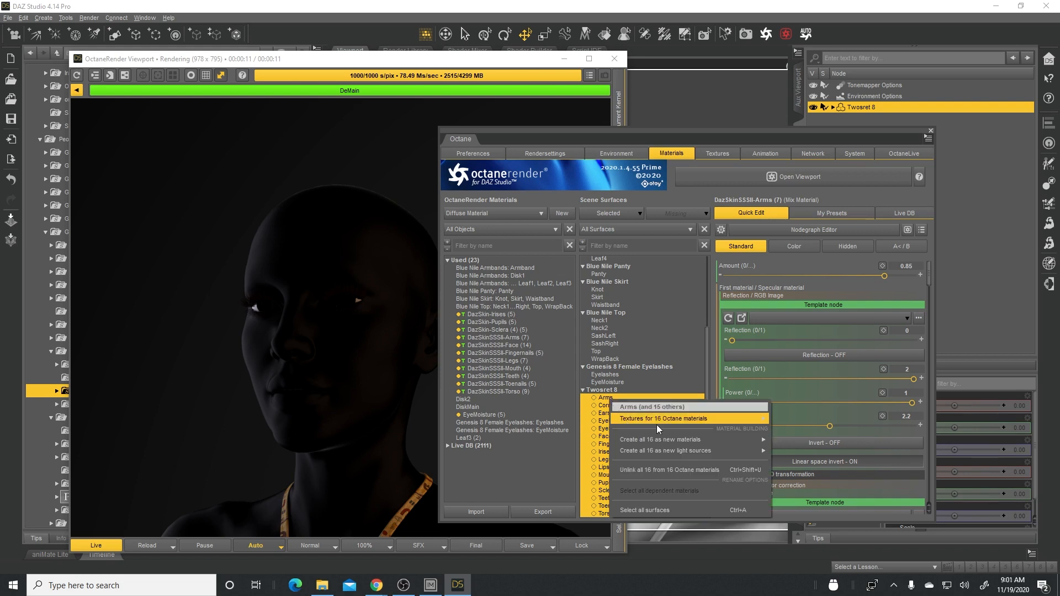
{"action": "mouse_move", "coordinate": [669, 423]}
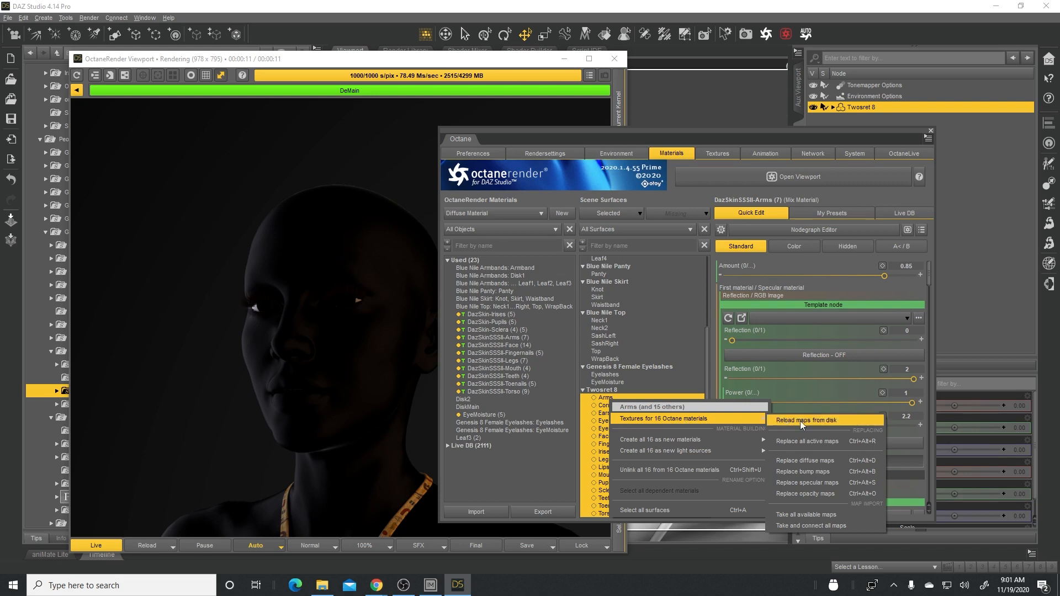
{"action": "left_click", "coordinate": [827, 443]}
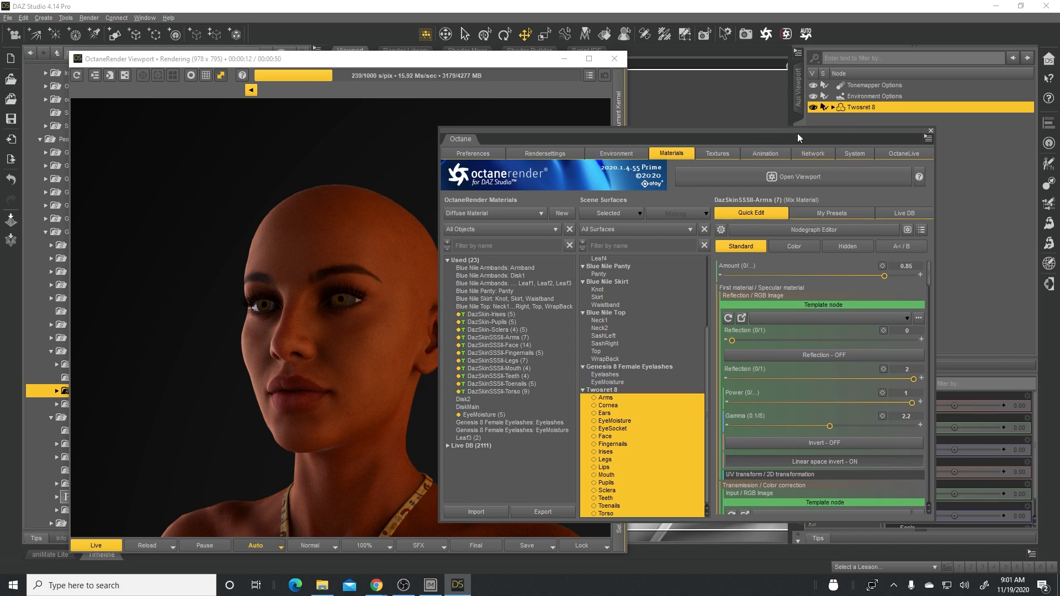
- Uncover the content library and apply the ORK Partial Skin - Eyelashes material from the ORK Partials folder to Twosret 8
{"action": "mouse_move", "coordinate": [797, 130]}
{"action": "left_mouse_down"}
{"action": "mouse_move", "coordinate": [705, 125]}
{"action": "mouse_move", "coordinate": [796, 115]}
{"action": "left_mouse_up"}
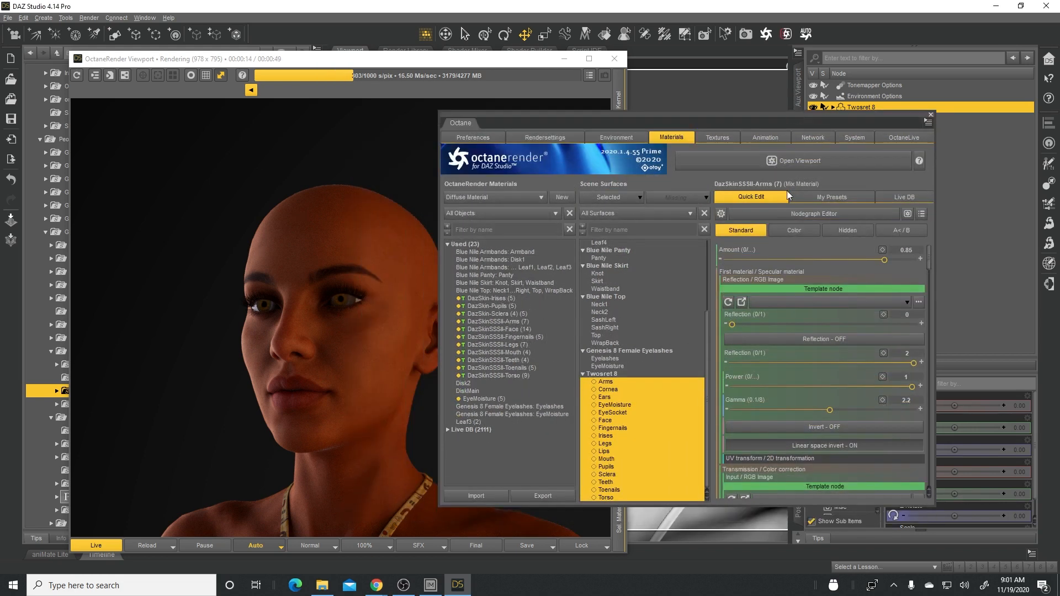
{"action": "left_click", "coordinate": [613, 352]}
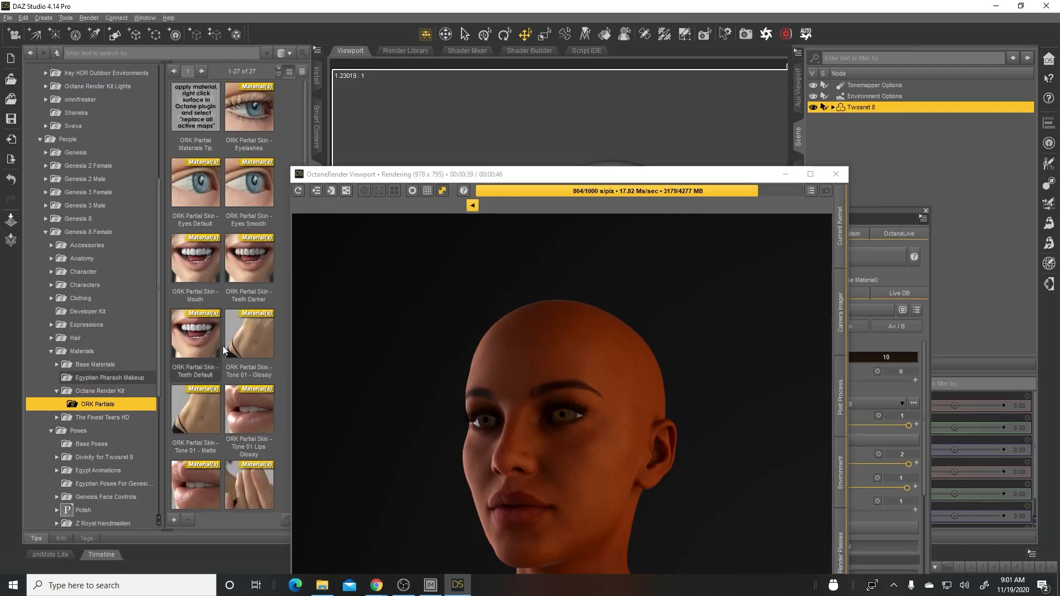
{"action": "left_click", "coordinate": [117, 392]}
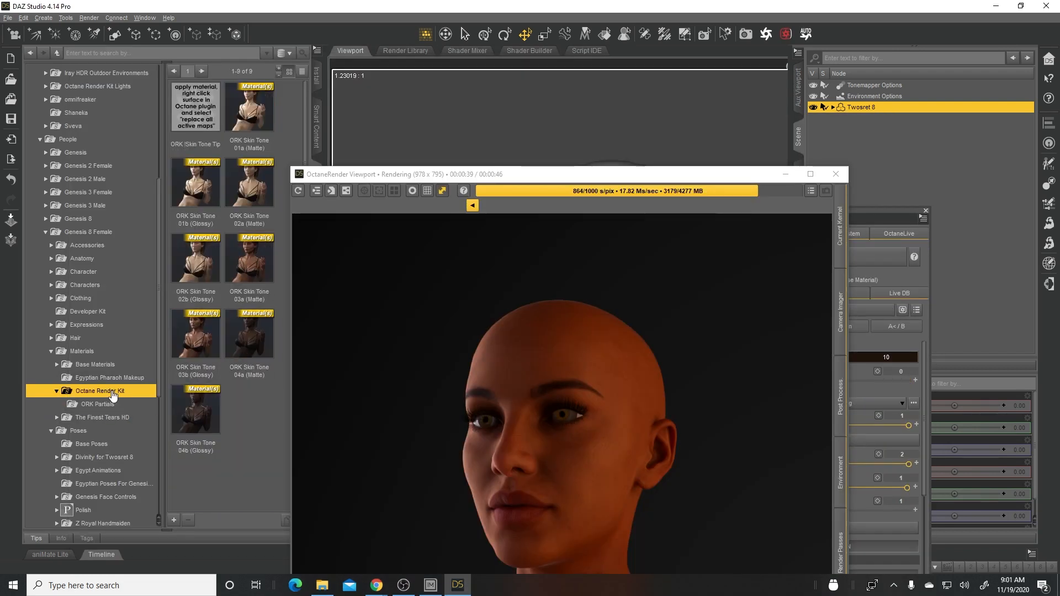
{"action": "left_click", "coordinate": [89, 404]}
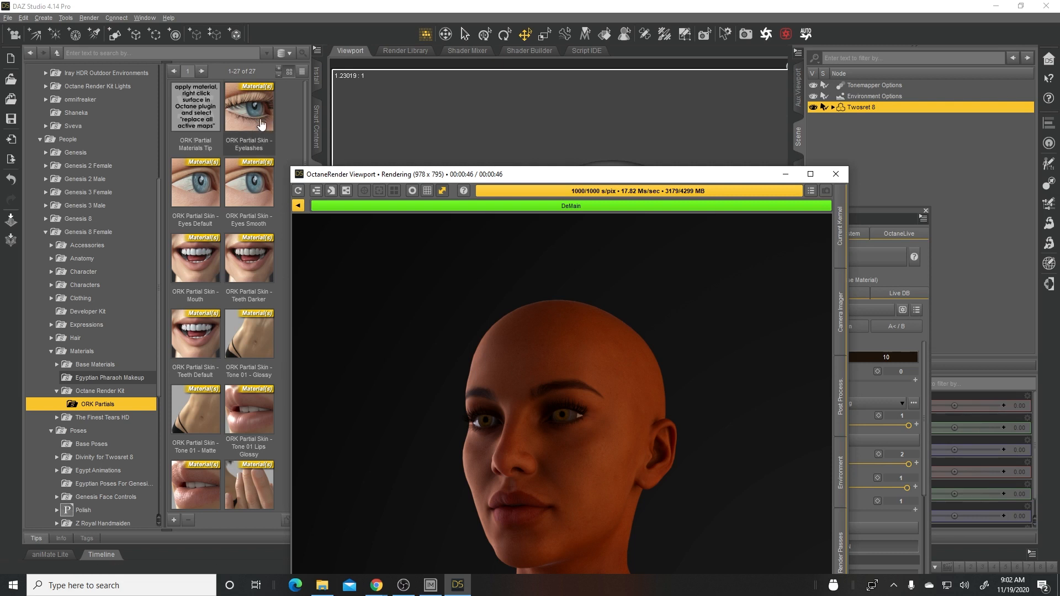
{"action": "double_click", "coordinate": [252, 109]}
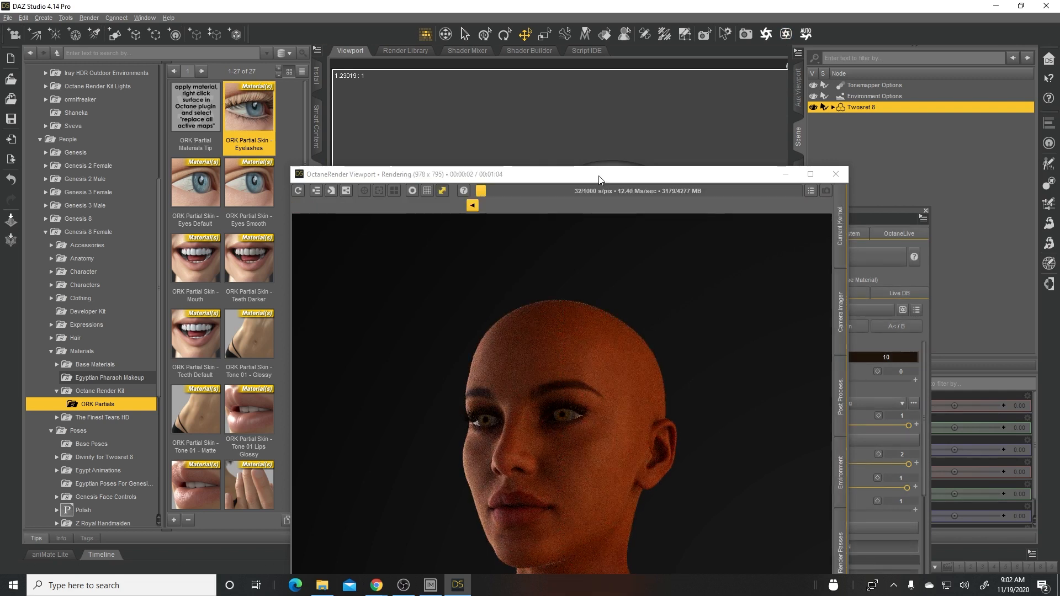
- Place the Octane windows side by side and replace all active maps on both Genesis 8 Female Eyelashes surfaces
{"action": "left_click_drag", "start_coordinate": [592, 181], "coordinate": [313, 137]}
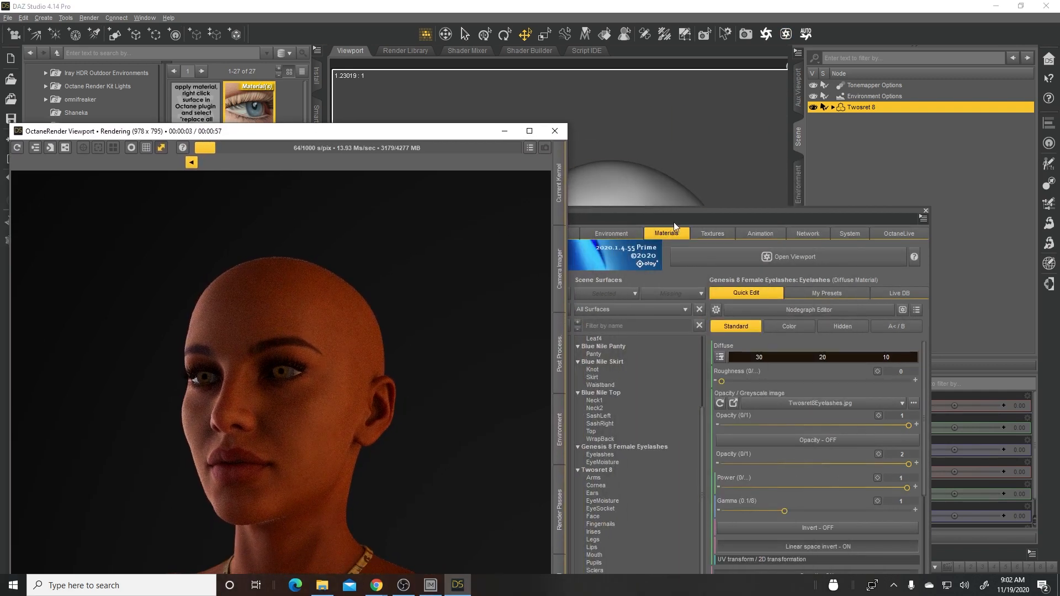
{"action": "left_click_drag", "start_coordinate": [679, 212], "coordinate": [743, 149]}
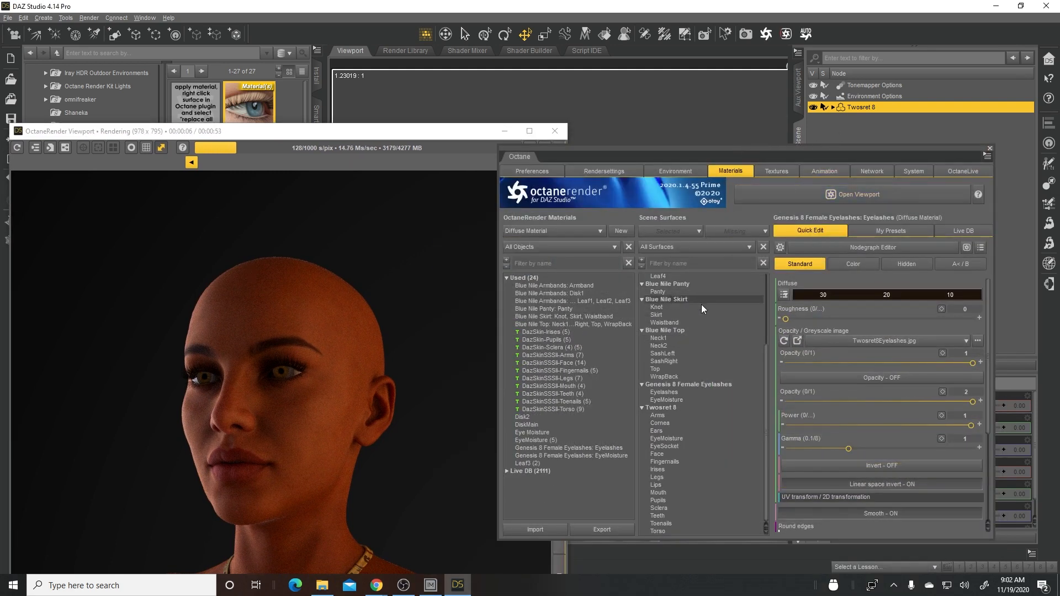
{"action": "left_click", "coordinate": [687, 385]}
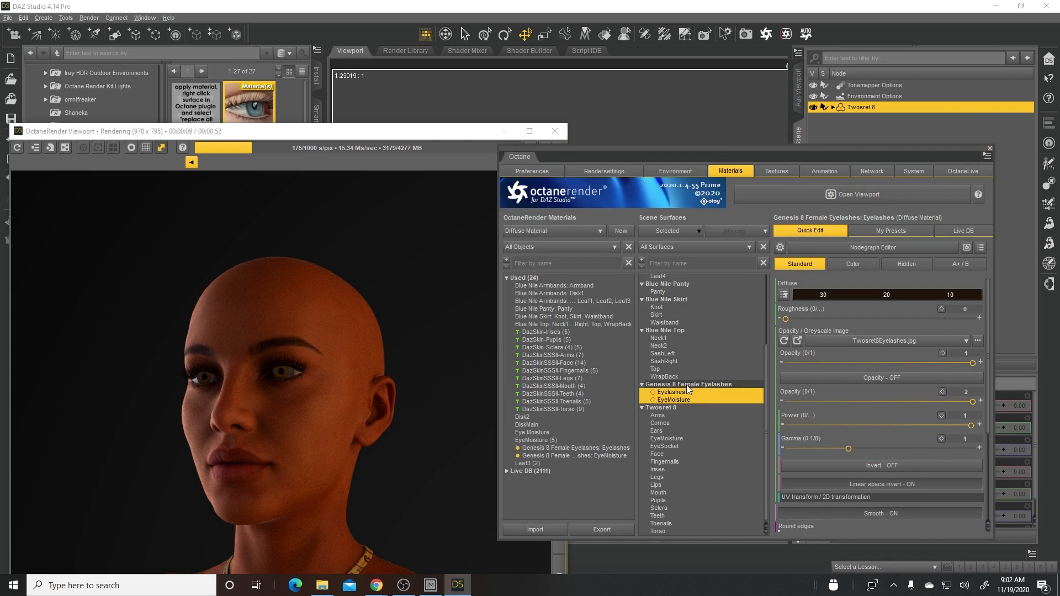
{"action": "right_click", "coordinate": [687, 386]}
{"action": "mouse_move", "coordinate": [745, 407]}
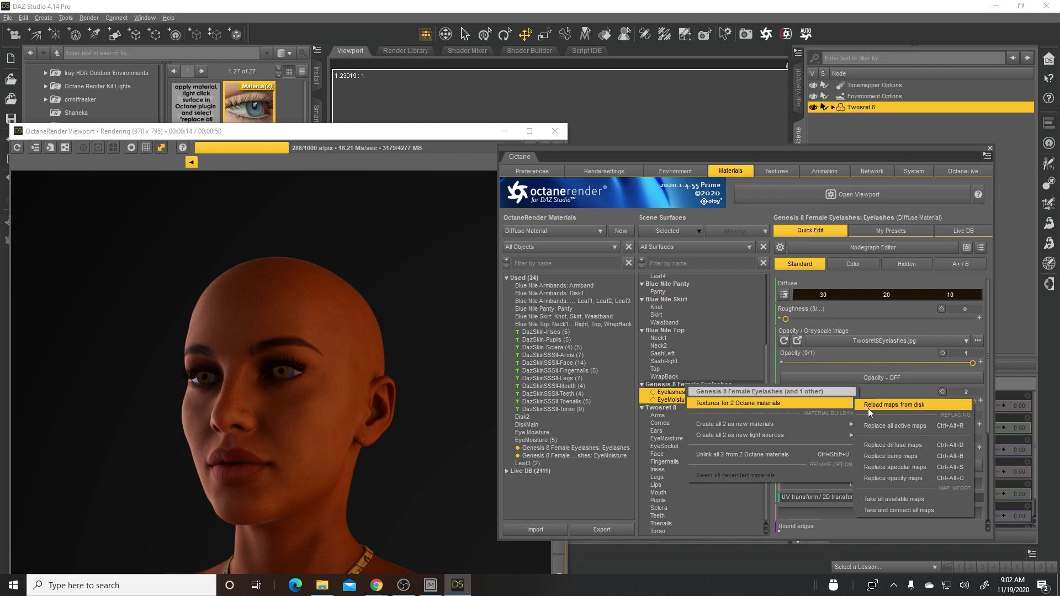
{"action": "left_click", "coordinate": [896, 426]}
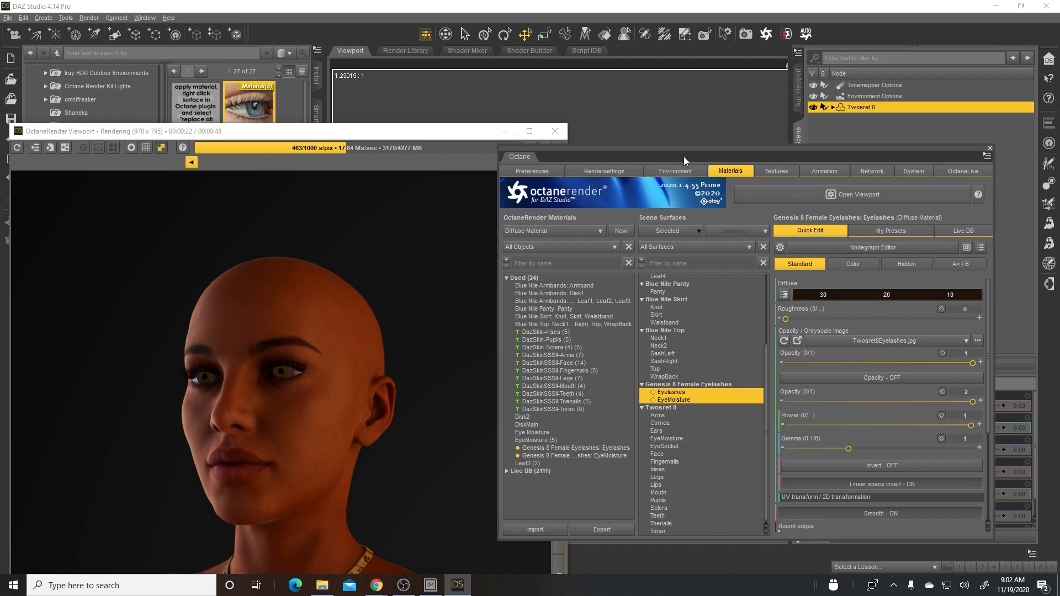
- Arrange the OctaneRender Viewport beside the scene view and close the Octane plugin window
{"action": "left_click_drag", "start_coordinate": [683, 153], "coordinate": [716, 165]}
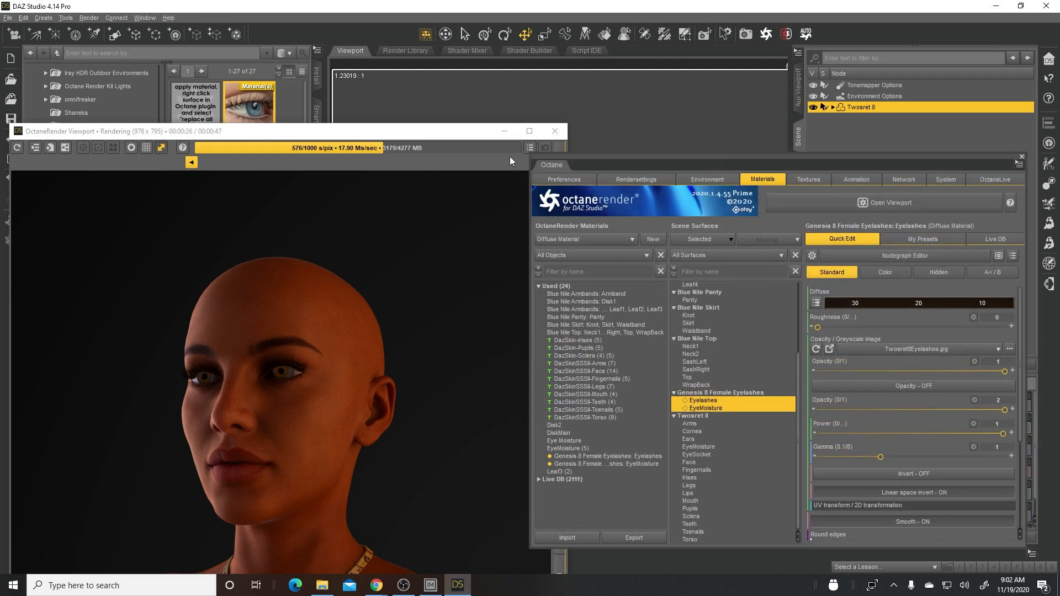
{"action": "left_click_drag", "start_coordinate": [396, 139], "coordinate": [811, 65]}
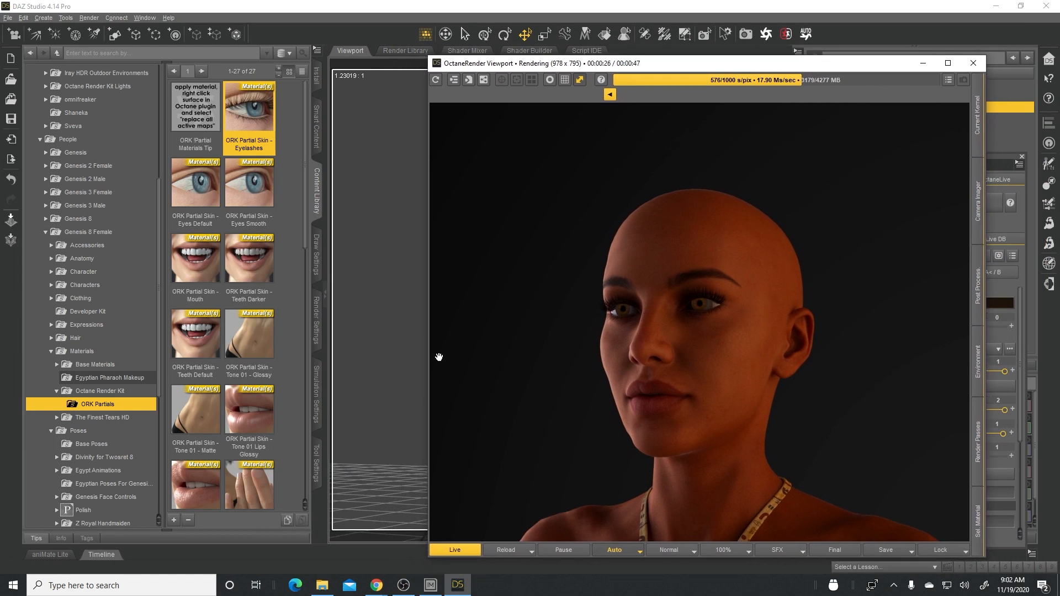
{"action": "left_click_drag", "start_coordinate": [721, 64], "coordinate": [282, 71]}
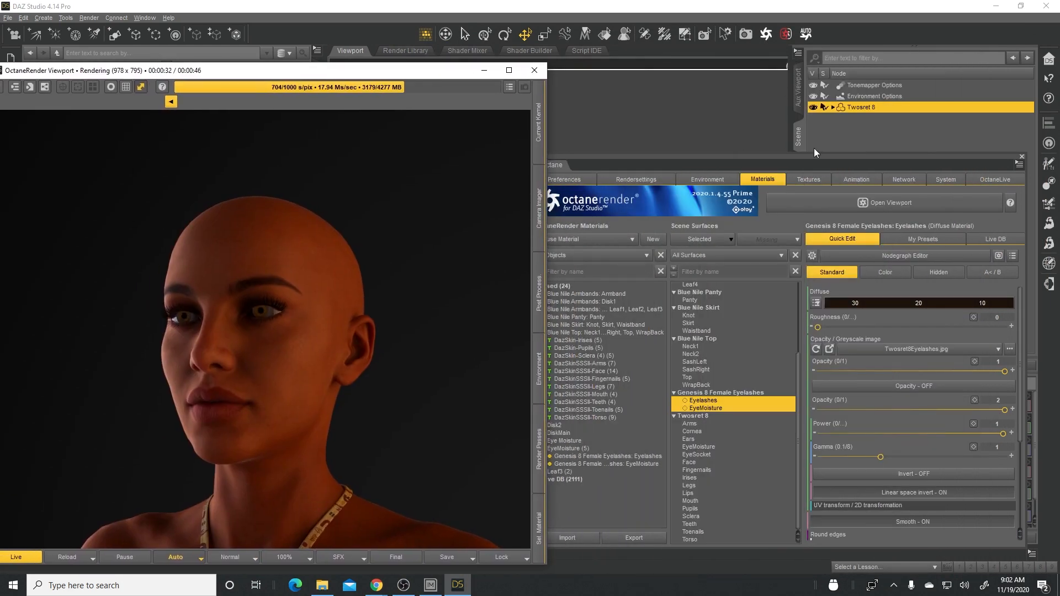
{"action": "left_click", "coordinate": [1021, 157]}
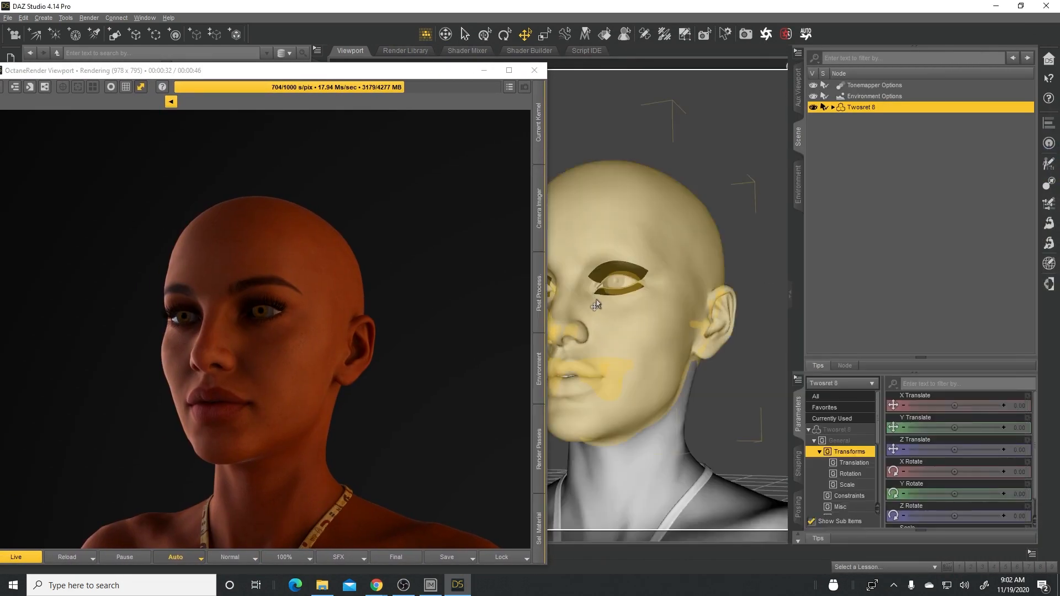
- Zoom in on the figure's eyes to examine the eyelashes in the Octane render
{"action": "scroll", "coordinate": [596, 304], "scroll_direction": "down", "scroll_amount": 1}
{"action": "scroll", "coordinate": [596, 305], "scroll_direction": "up", "scroll_amount": 1}
{"action": "scroll", "coordinate": [597, 305], "scroll_direction": "up", "scroll_amount": 2}
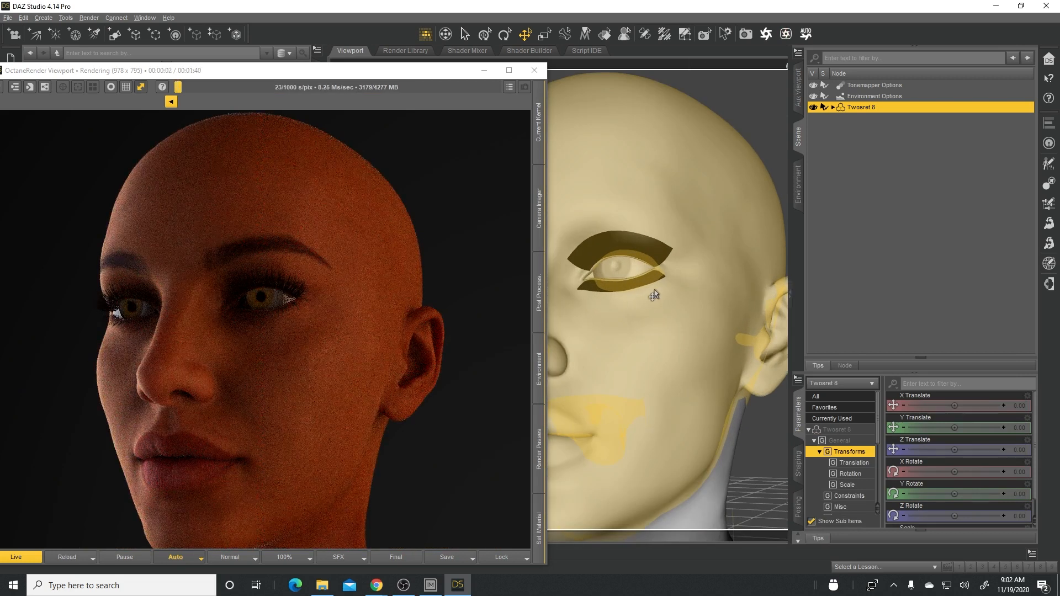
{"action": "scroll", "coordinate": [653, 301], "scroll_direction": "up", "scroll_amount": 2}
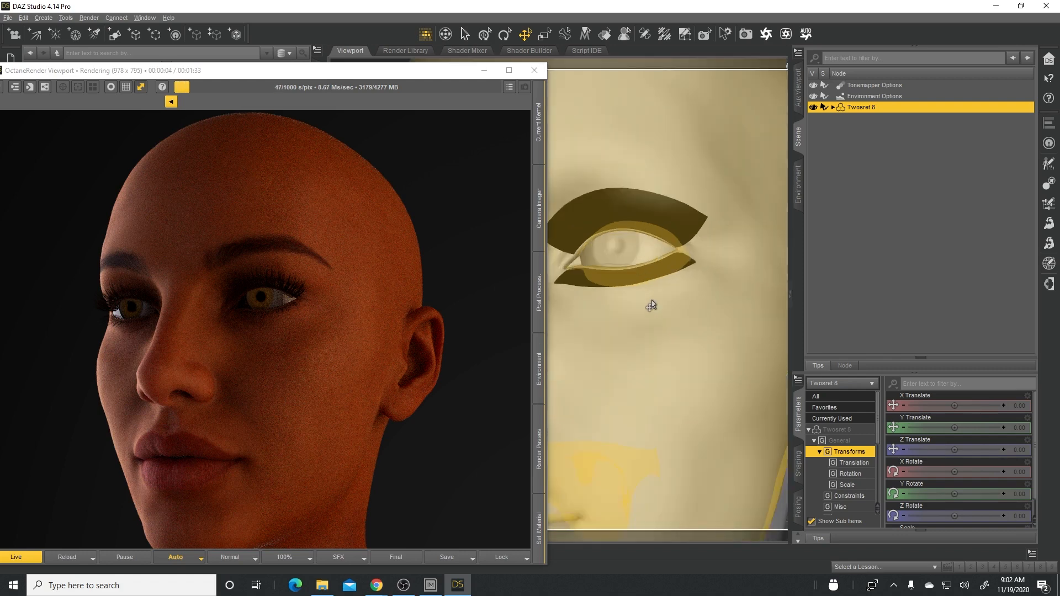
{"action": "scroll", "coordinate": [651, 306], "scroll_direction": "up", "scroll_amount": 3}
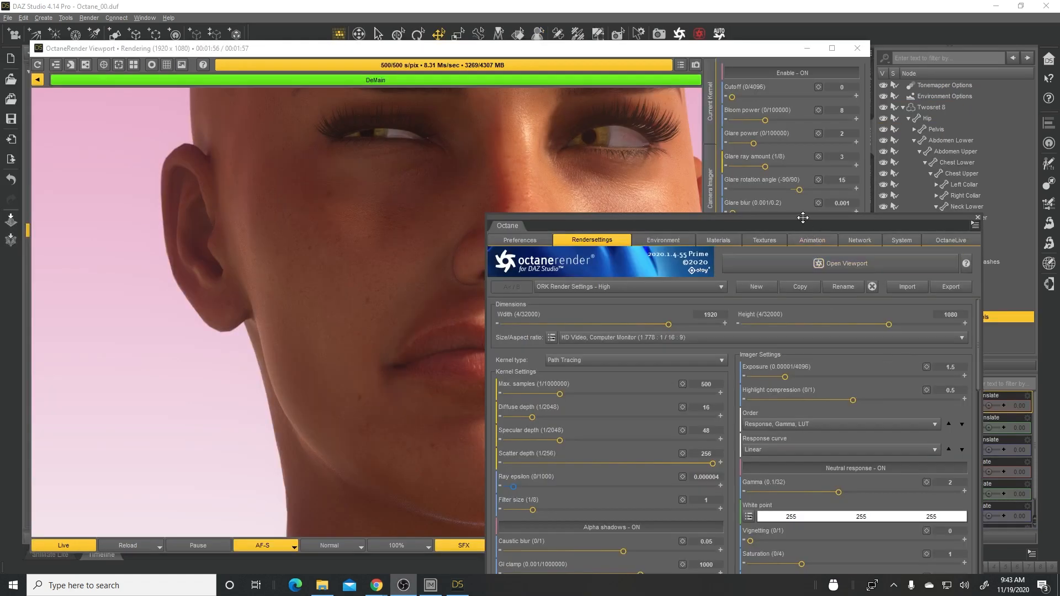
- Bring the OctaneRender Viewport in front of the render settings window and display its Current Kernel settings
{"action": "left_click_drag", "start_coordinate": [803, 218], "coordinate": [800, 167]}
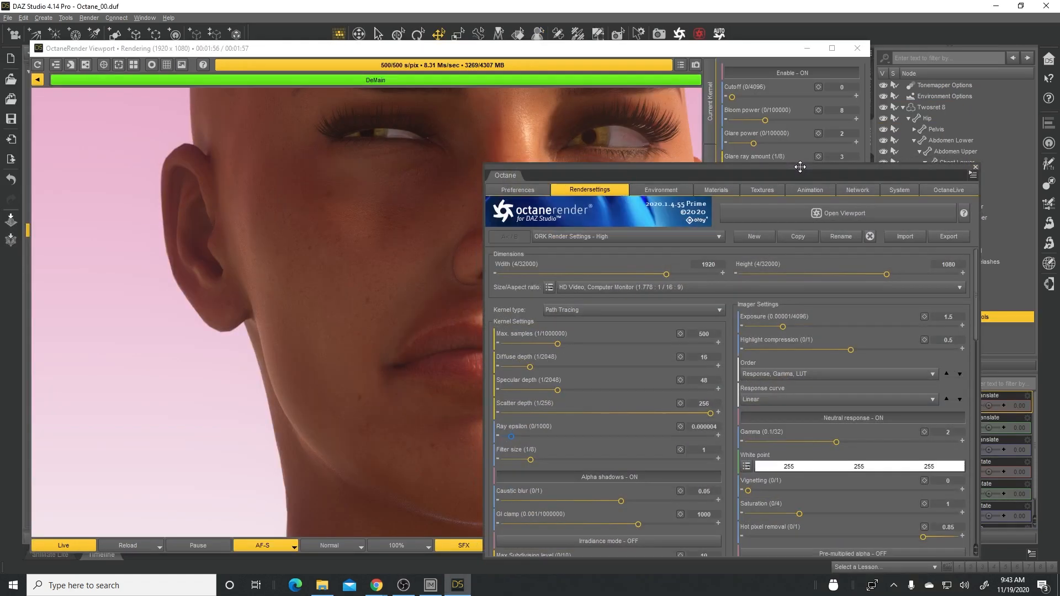
{"action": "left_click", "coordinate": [648, 49]}
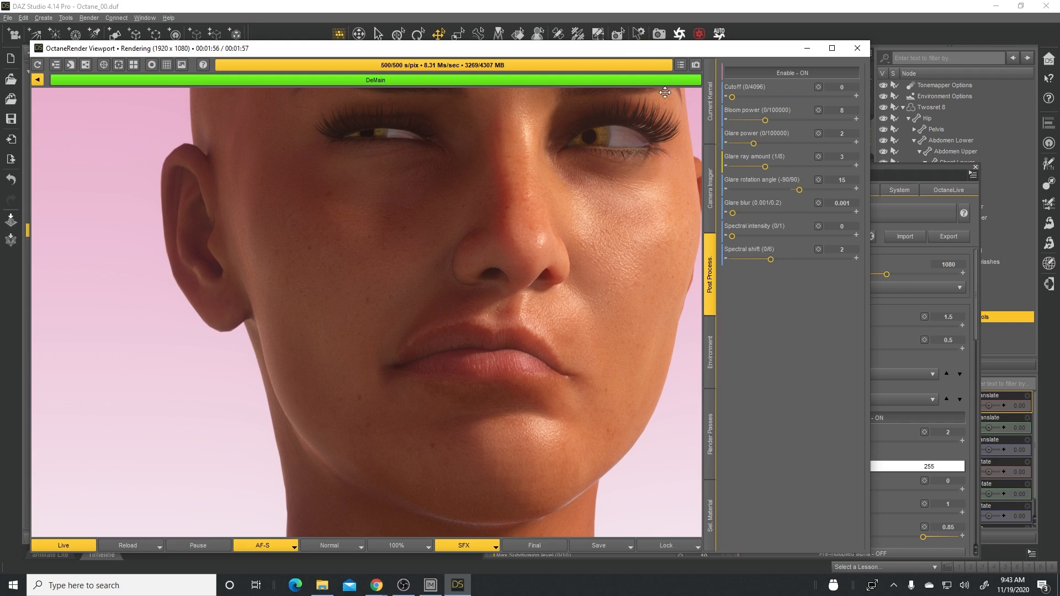
{"action": "left_click", "coordinate": [714, 112]}
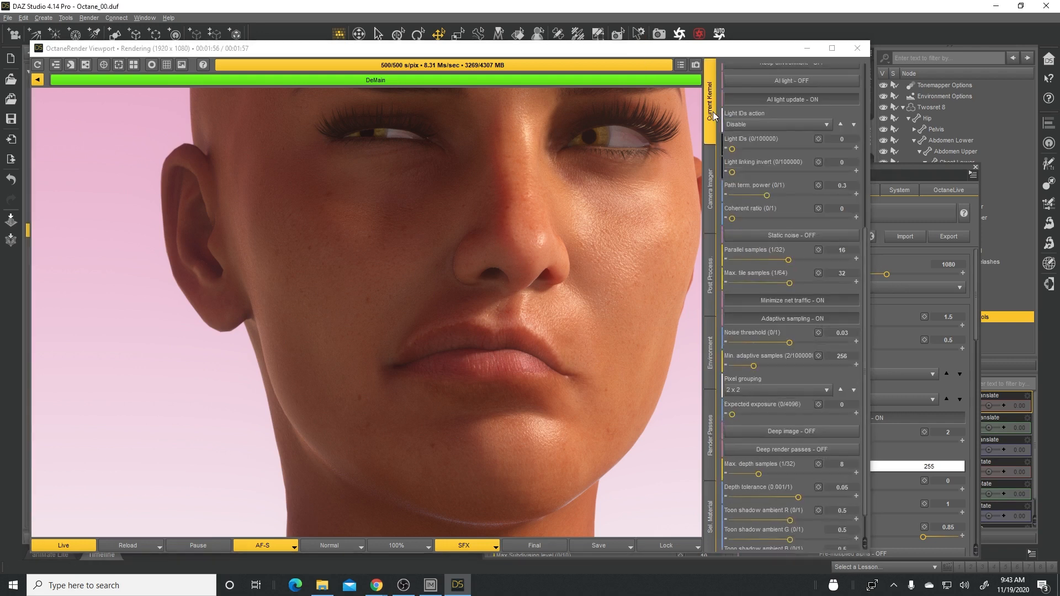
- Review the Current Kernel settings of the OctaneRender Viewport and display the Camera Imager settings from their beginning
{"action": "scroll", "coordinate": [859, 187], "scroll_direction": "up", "scroll_amount": 5}
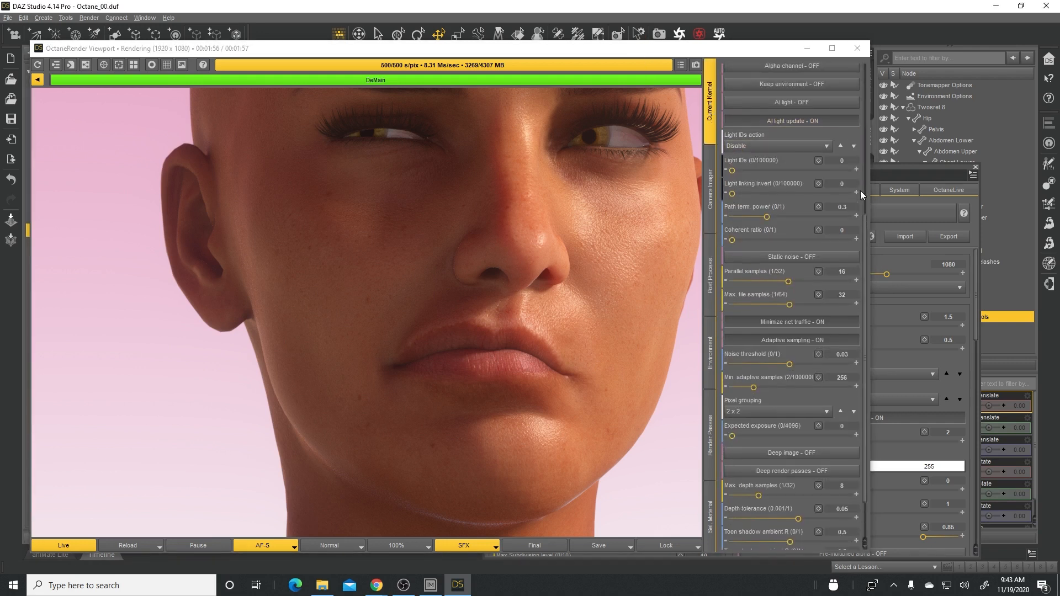
{"action": "scroll", "coordinate": [860, 190], "scroll_direction": "up", "scroll_amount": 6}
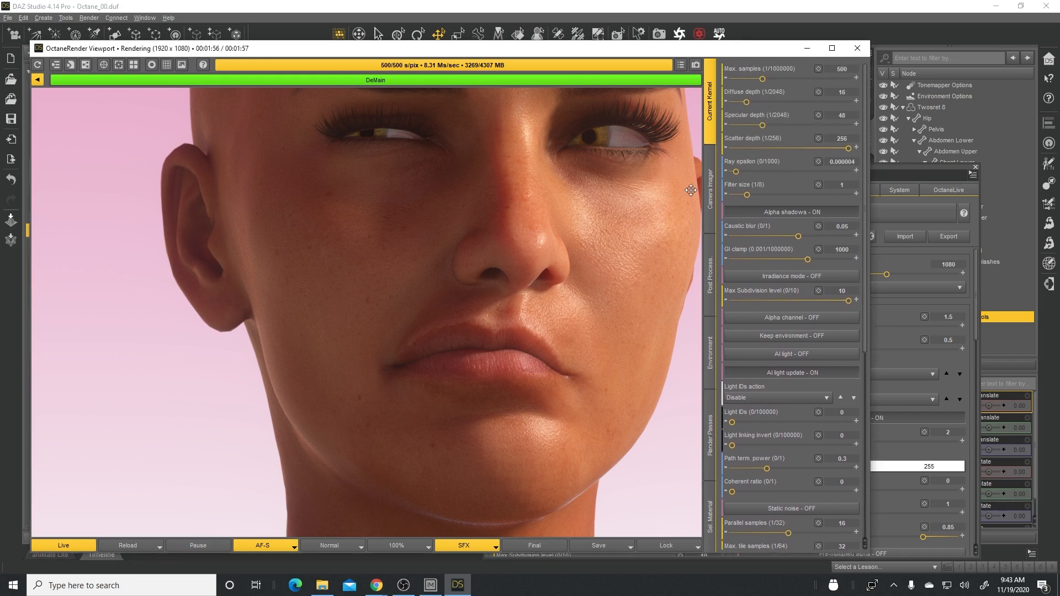
{"action": "left_click", "coordinate": [710, 194]}
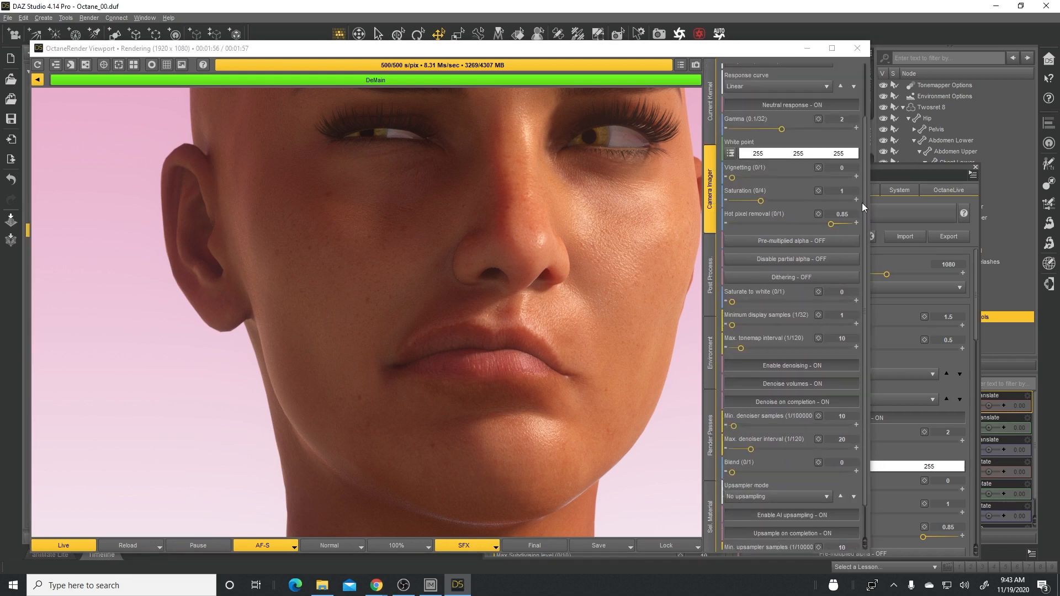
{"action": "scroll", "coordinate": [863, 204], "scroll_direction": "up", "scroll_amount": 2}
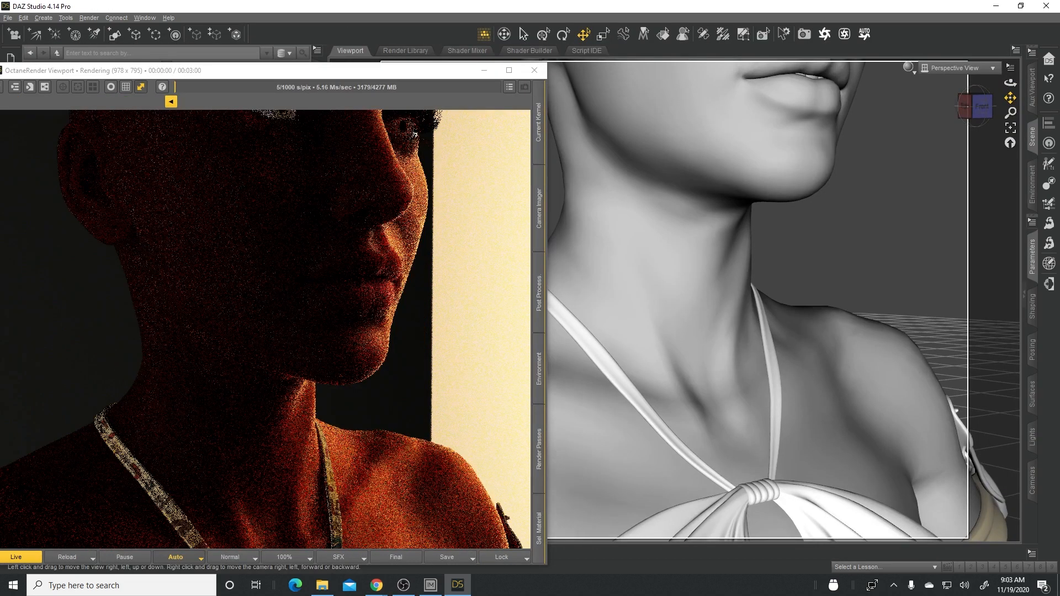
- Move the scene view around the figure's face, neck and shoulders to examine the skin in the live Octane render
{"action": "left_click_drag", "start_coordinate": [1011, 98], "coordinate": [1046, 66]}
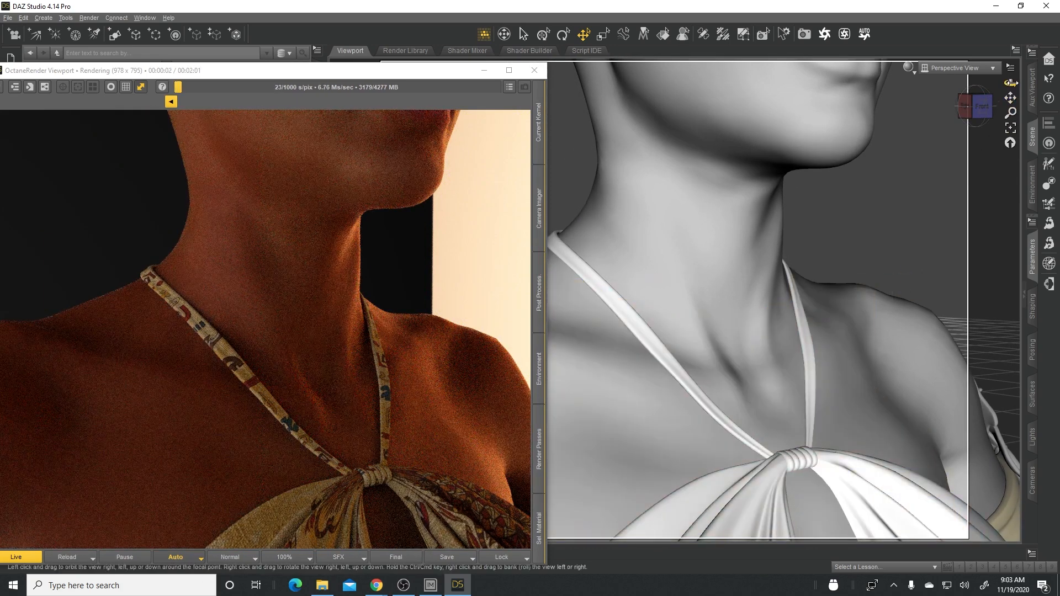
{"action": "left_click_drag", "start_coordinate": [1011, 97], "coordinate": [983, 67]}
{"action": "left_click_drag", "start_coordinate": [1010, 98], "coordinate": [1047, 109]}
{"action": "left_click", "coordinate": [460, 452]}
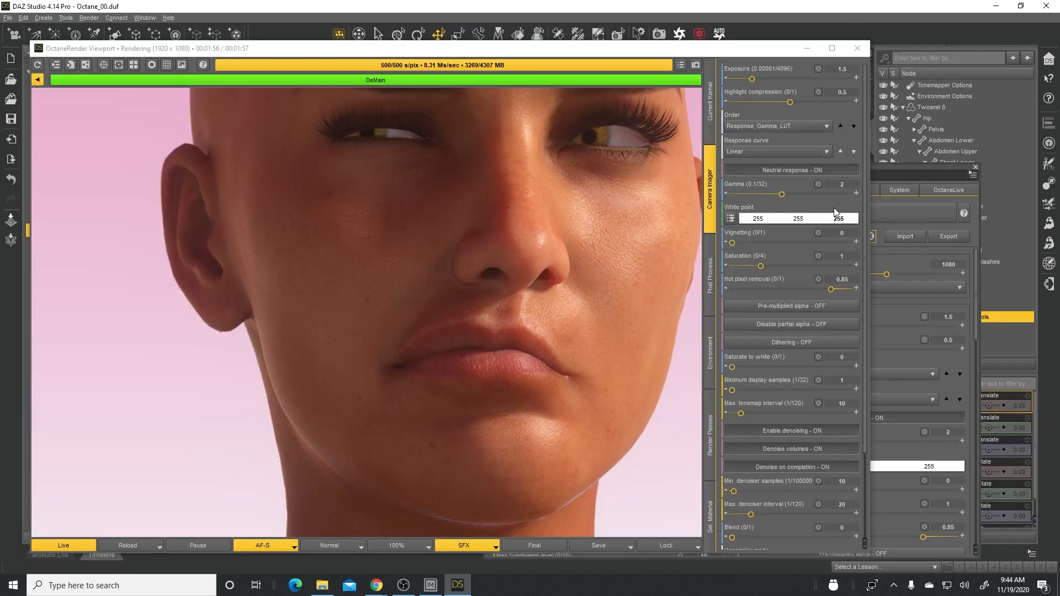
- Set the Camera Imager exposure to 2.3, review the remaining imager options and display the Post Process settings
{"action": "left_click_drag", "start_coordinate": [751, 80], "coordinate": [755, 79]}
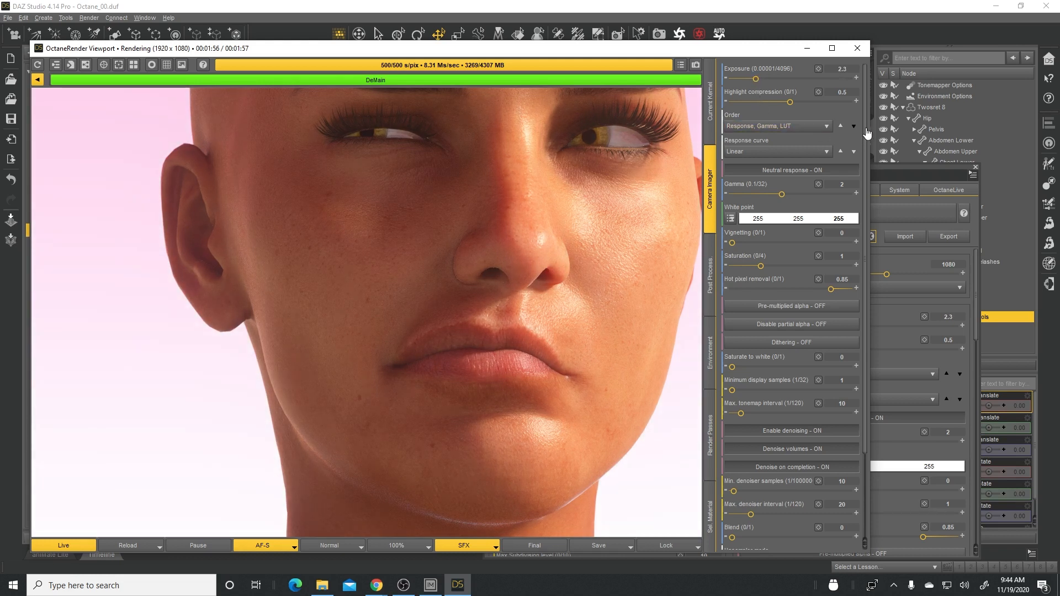
{"action": "scroll", "coordinate": [869, 145], "scroll_direction": "down", "scroll_amount": 1}
{"action": "scroll", "coordinate": [869, 145], "scroll_direction": "down", "scroll_amount": 5}
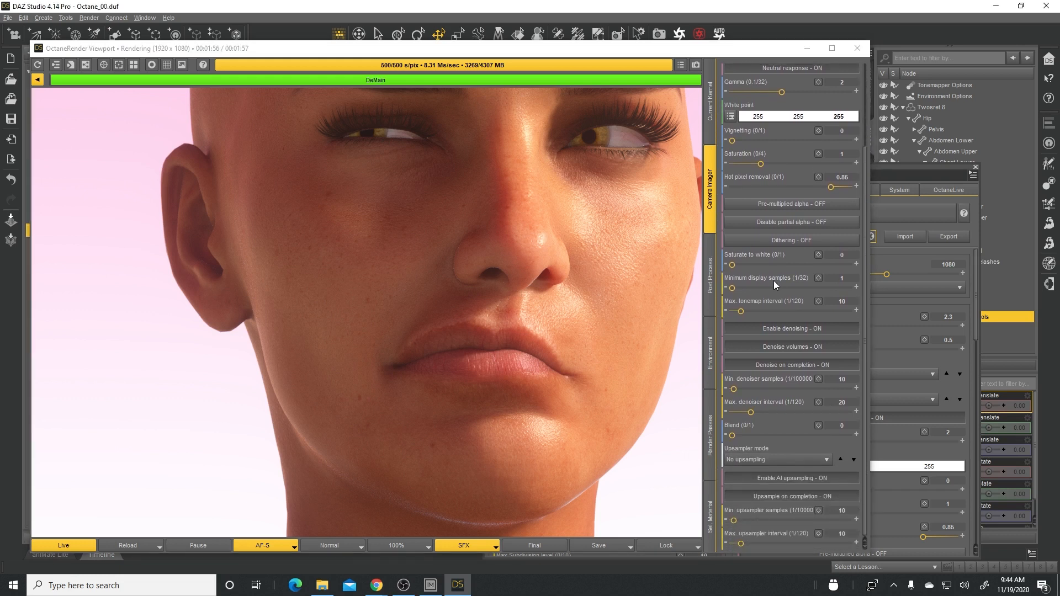
{"action": "left_click", "coordinate": [711, 288]}
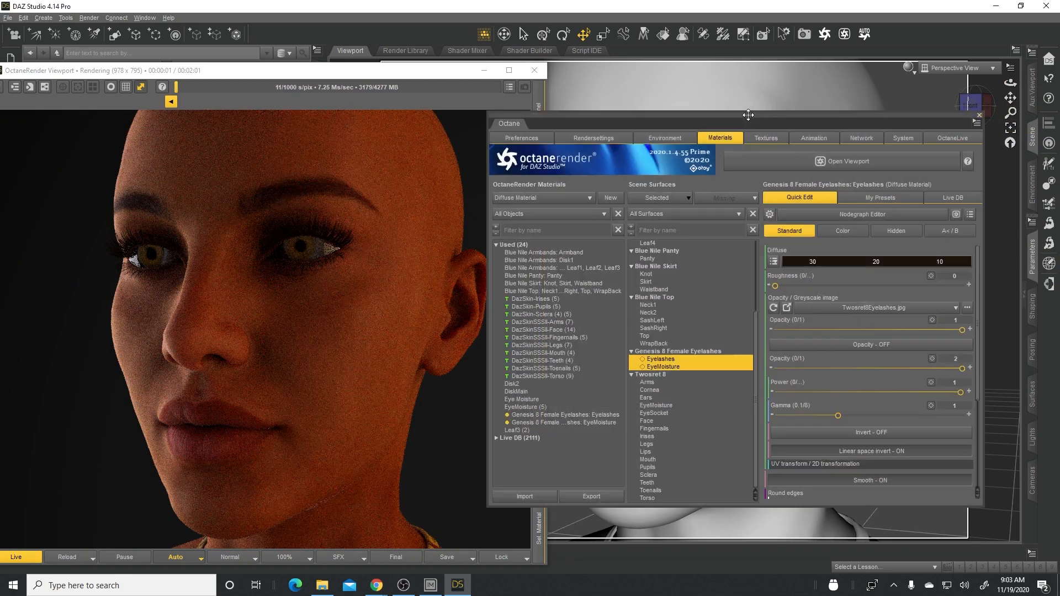
- Apply the ORK Render Settings - High preset in the Octane plugin's render settings
{"action": "left_click", "coordinate": [587, 139]}
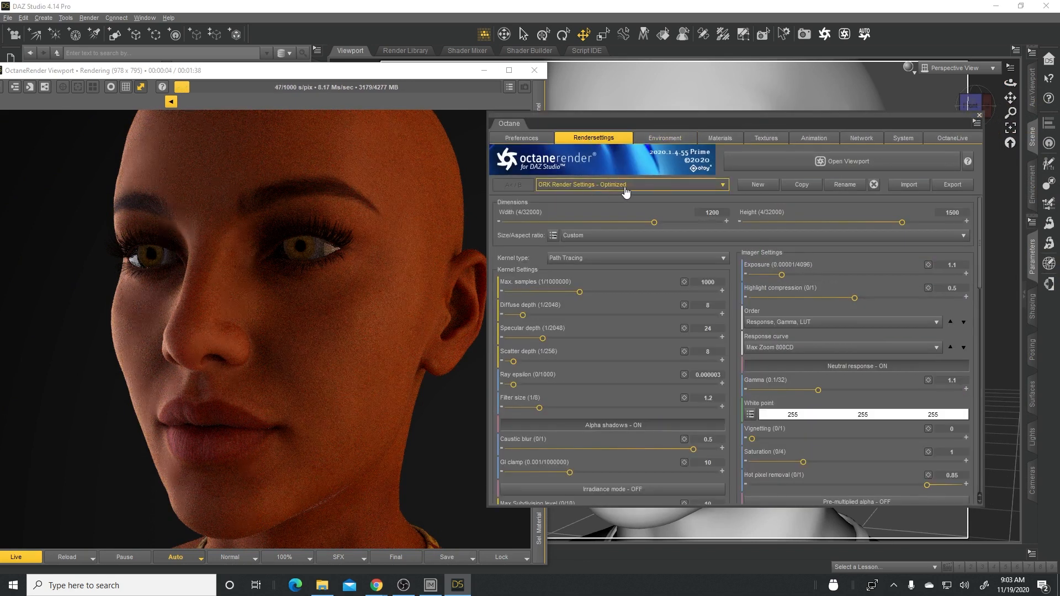
{"action": "left_click", "coordinate": [723, 186]}
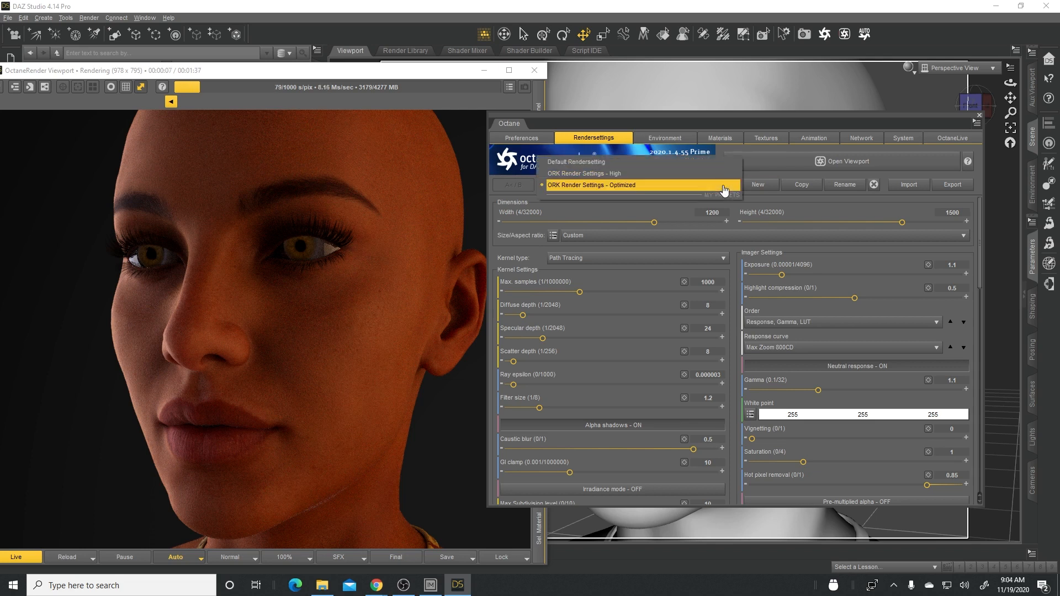
{"action": "left_click", "coordinate": [600, 175]}
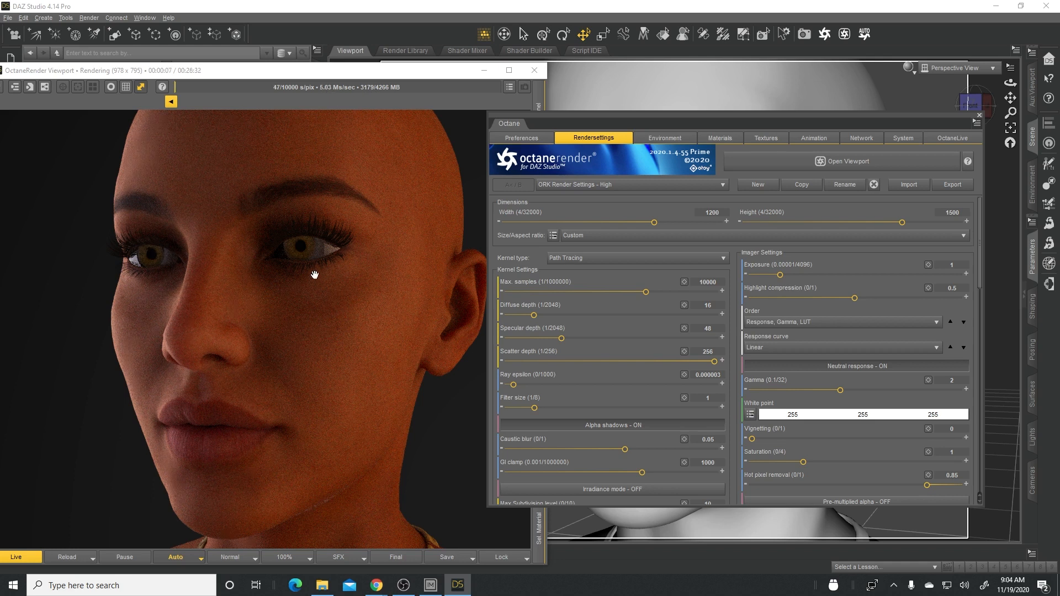
- Move the OctaneRender Viewport over the content library and display its Current Kernel settings in front of the plugin window
{"action": "left_click_drag", "start_coordinate": [309, 75], "coordinate": [421, 72]}
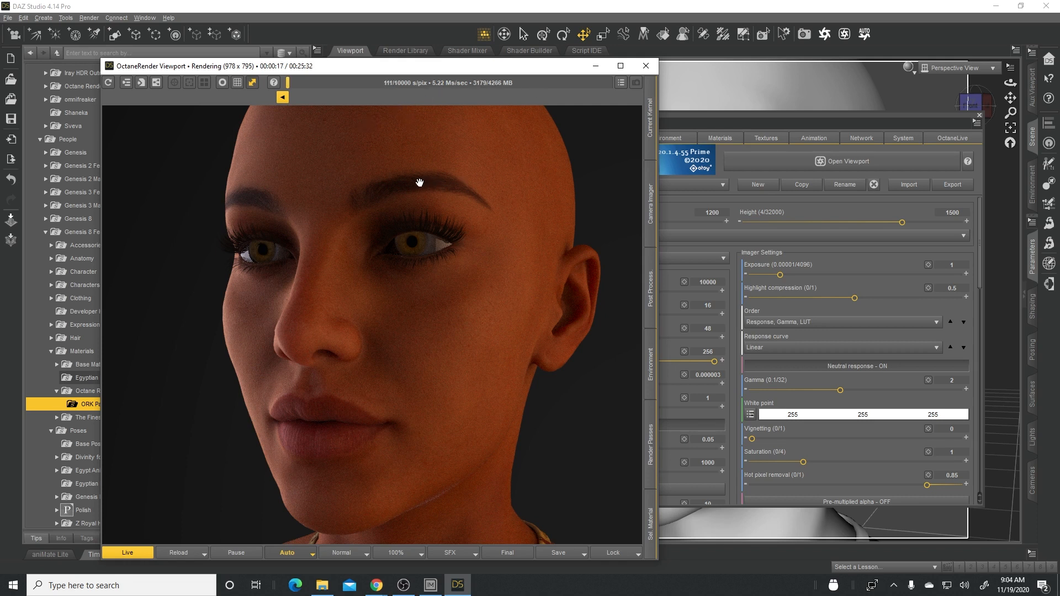
{"action": "left_click", "coordinate": [814, 120]}
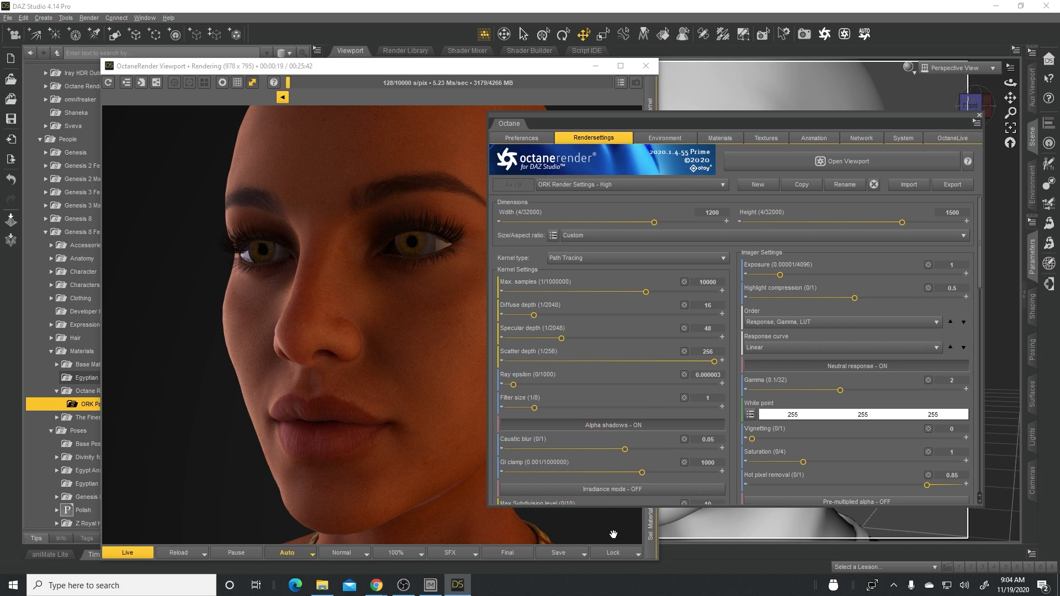
{"action": "left_click", "coordinate": [549, 72]}
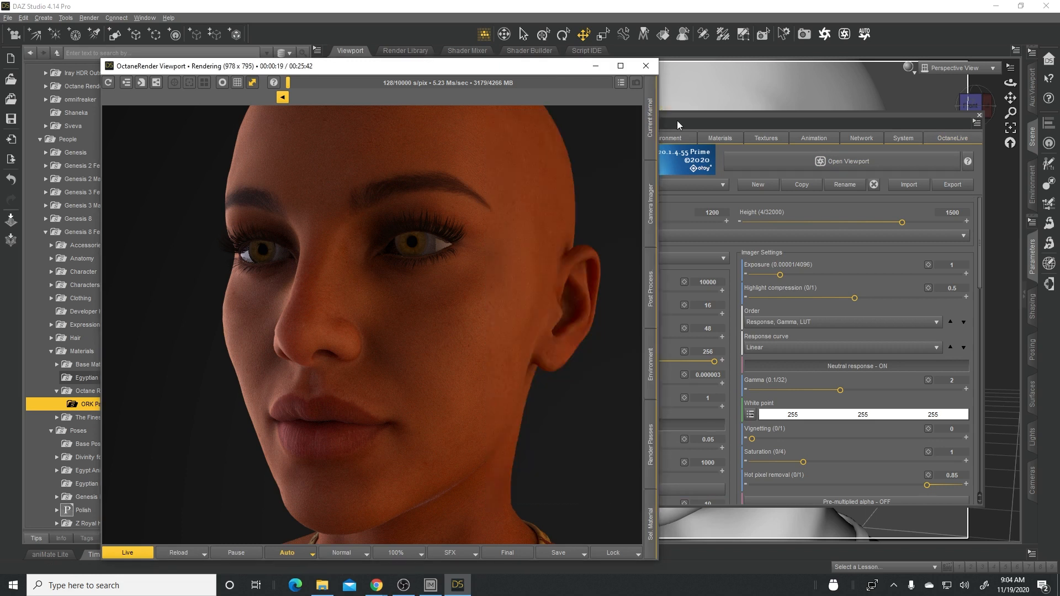
{"action": "left_click", "coordinate": [654, 140]}
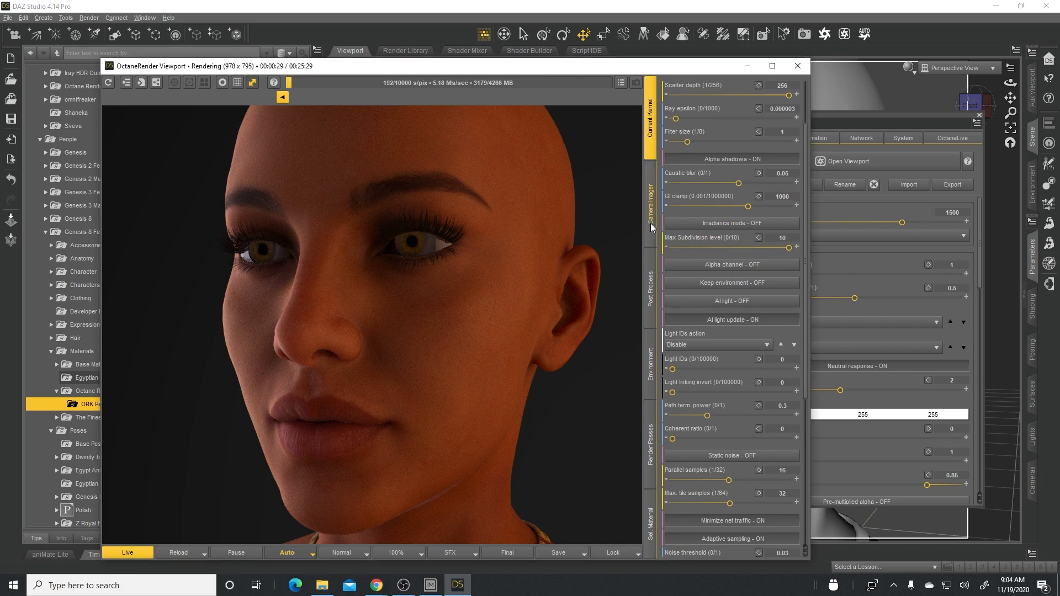
{"action": "scroll", "coordinate": [798, 214], "scroll_direction": "up", "scroll_amount": 3}
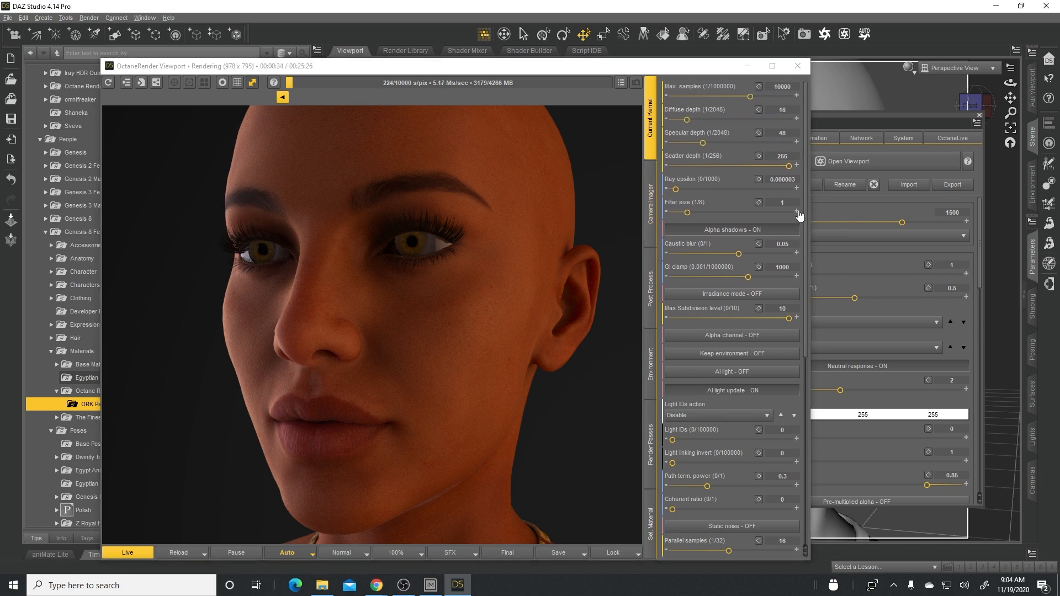
- Set the kernel's maximum samples to 500
{"action": "double_click", "coordinate": [794, 86]}
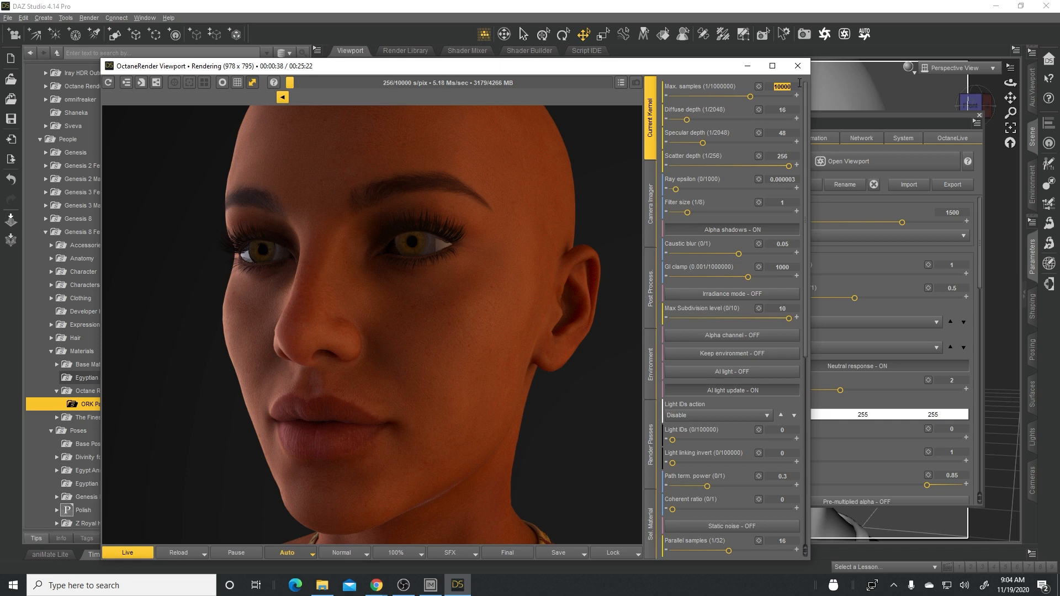
{"action": "type", "text": "500"}
{"action": "key", "text": "Return"}
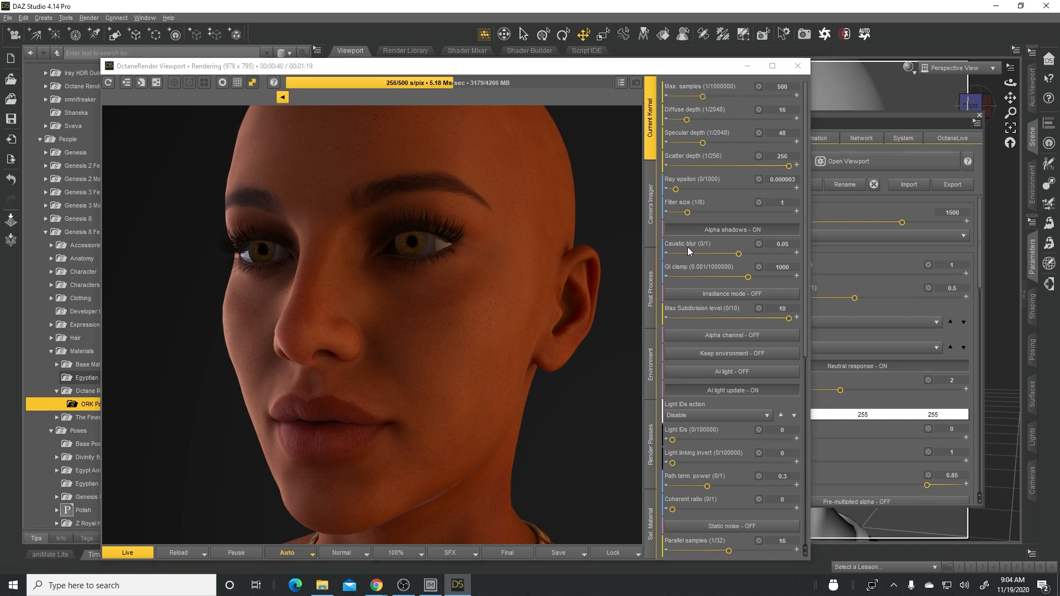
- Rotate the scene view slightly around the figure and rebuild the whole scene in the OctaneRender Viewport
{"action": "left_click_drag", "start_coordinate": [1010, 83], "coordinate": [1011, 83]}
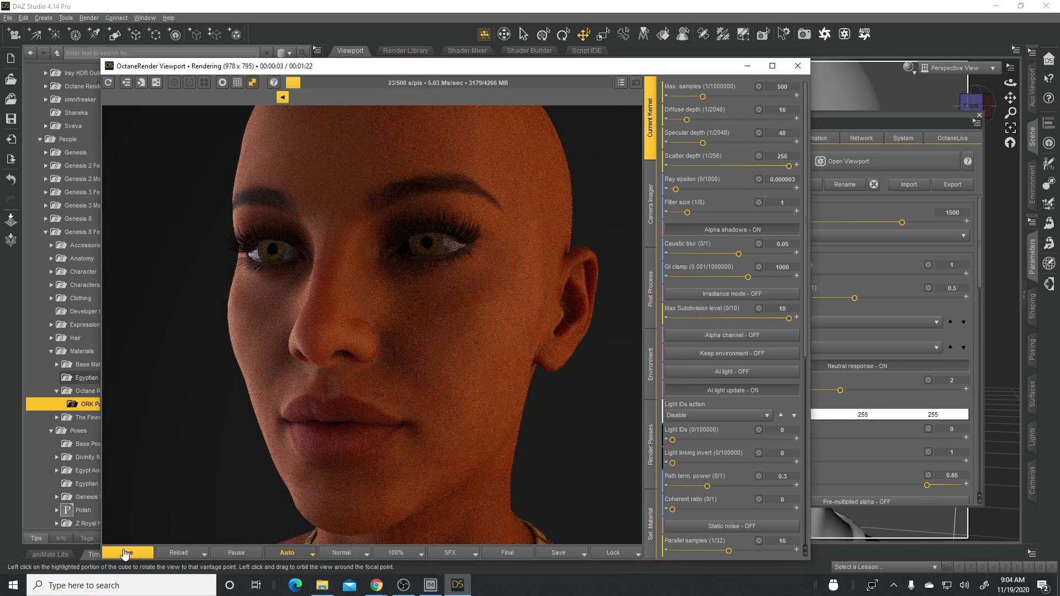
{"action": "left_click", "coordinate": [204, 555]}
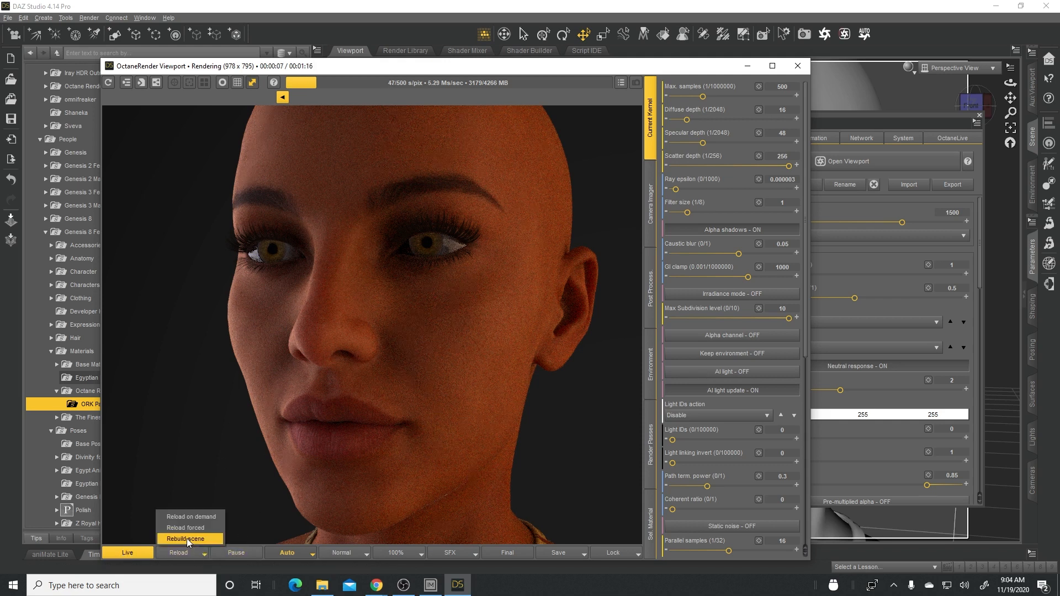
{"action": "left_click", "coordinate": [187, 538]}
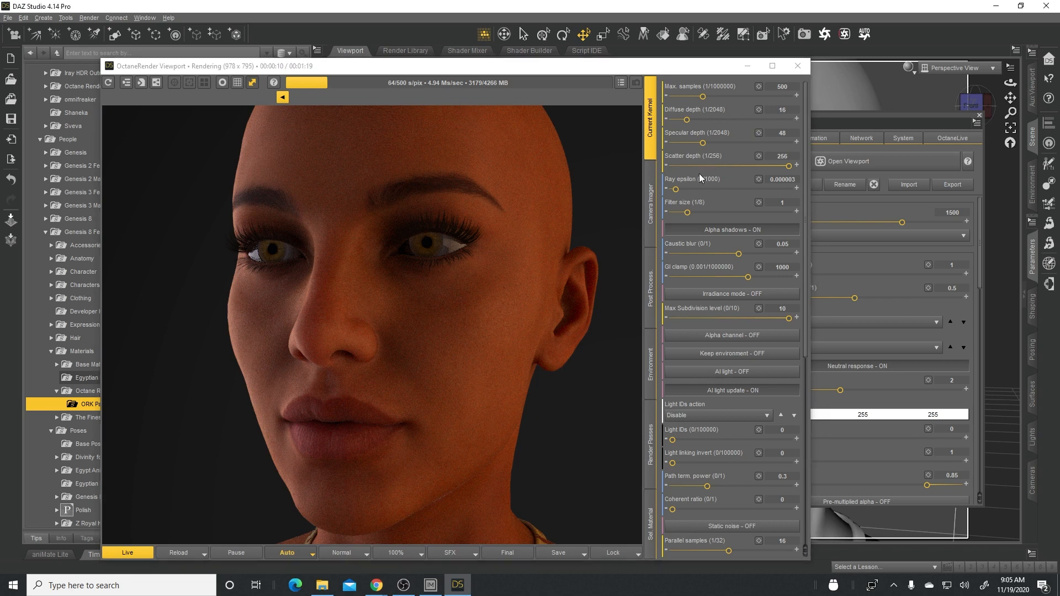
- Bring the Octane plugin window forward, display its system information and open the GPU device settings
{"action": "left_click", "coordinate": [903, 123]}
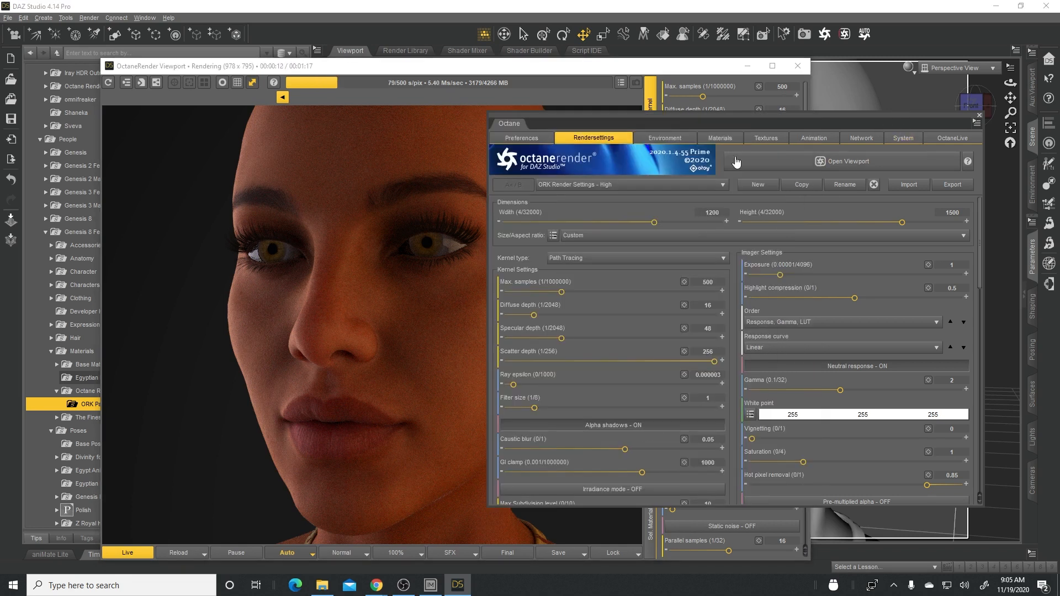
{"action": "left_click", "coordinate": [903, 138]}
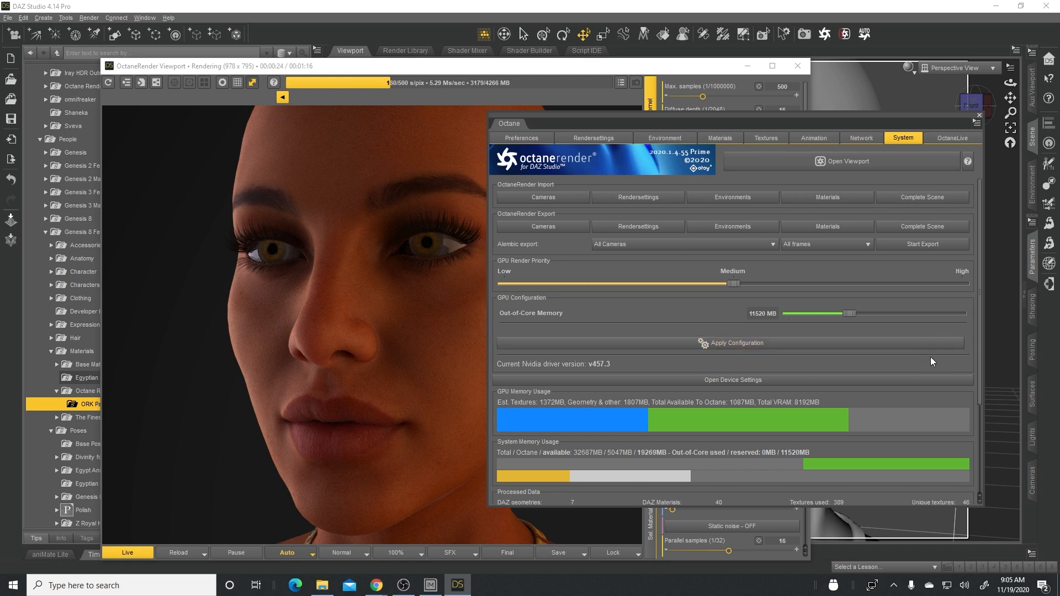
{"action": "left_click", "coordinate": [732, 381]}
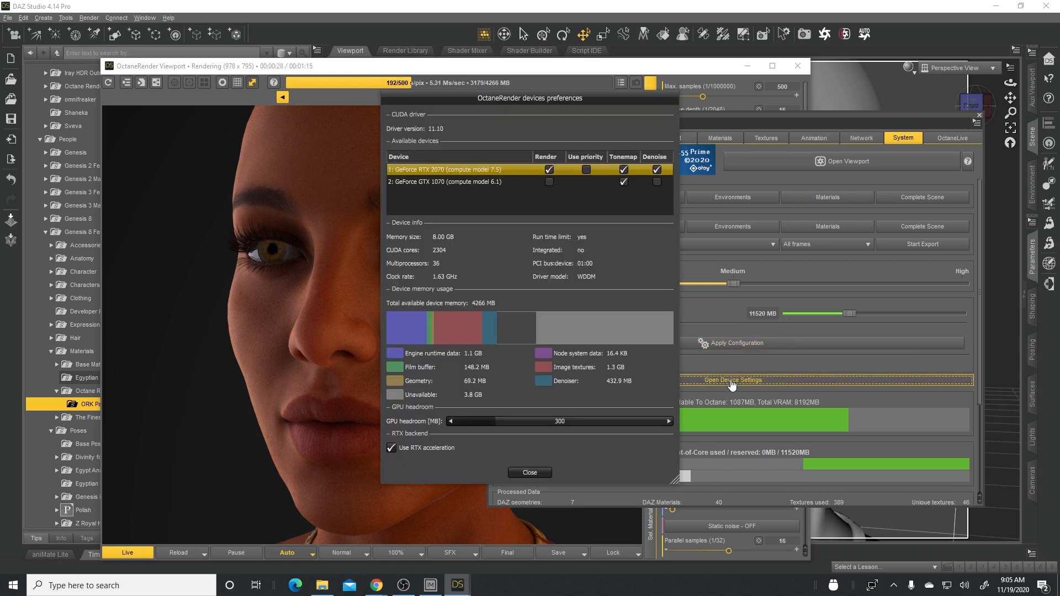
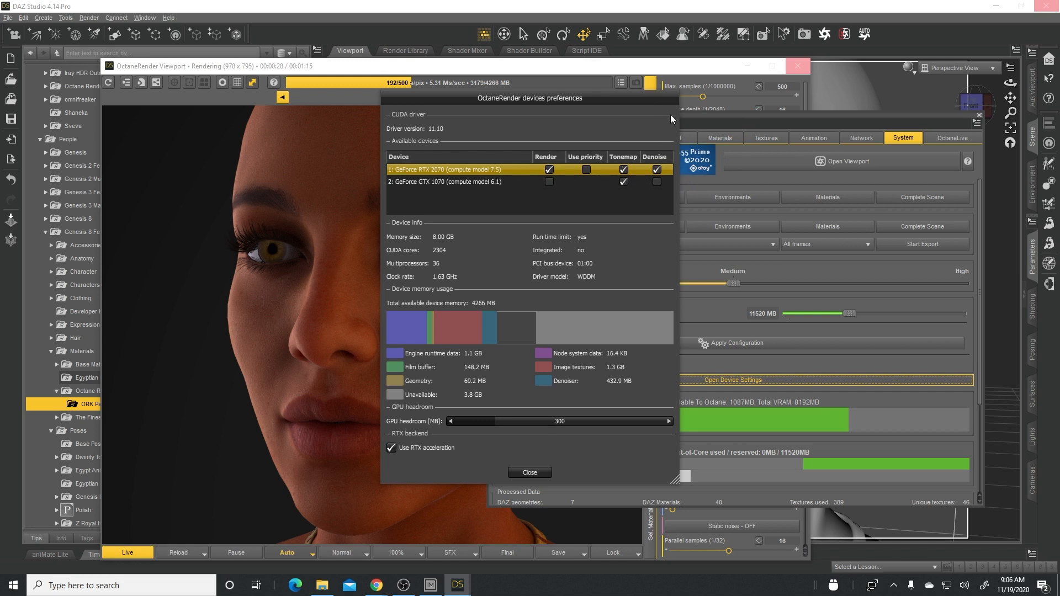
- Set the kernel's maximum samples to 40, rotate the scene view slightly to re-render, and display the DeMain denoised pass
{"action": "left_click", "coordinate": [538, 473]}
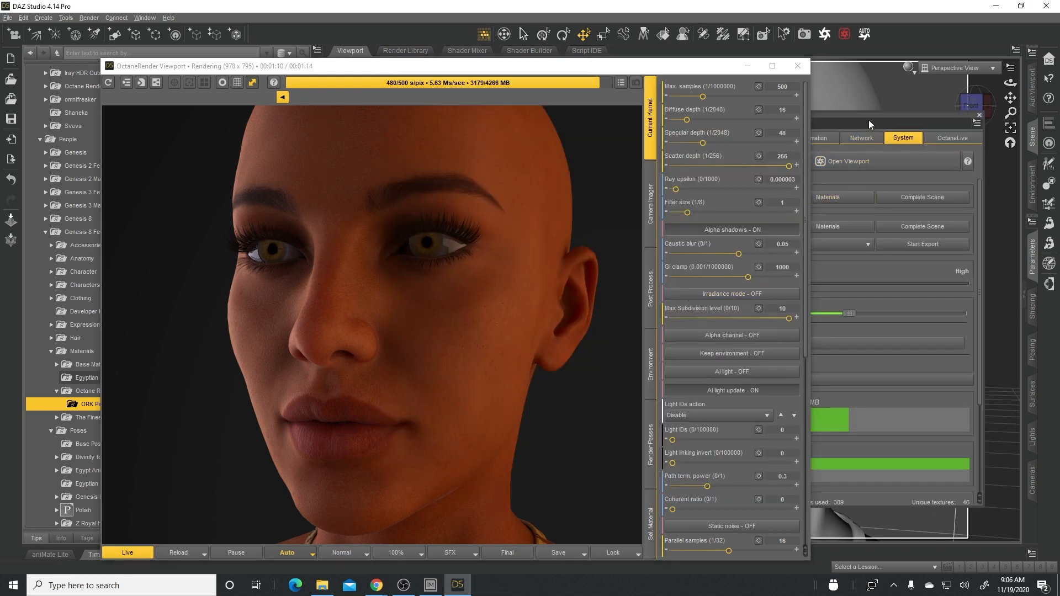
{"action": "left_click", "coordinate": [480, 195]}
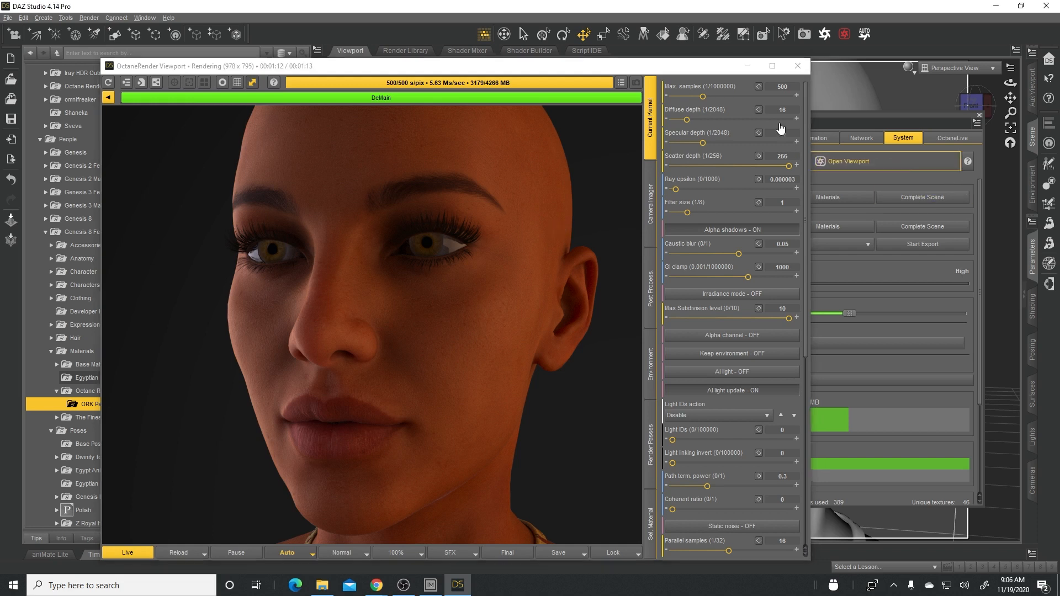
{"action": "left_click", "coordinate": [794, 87]}
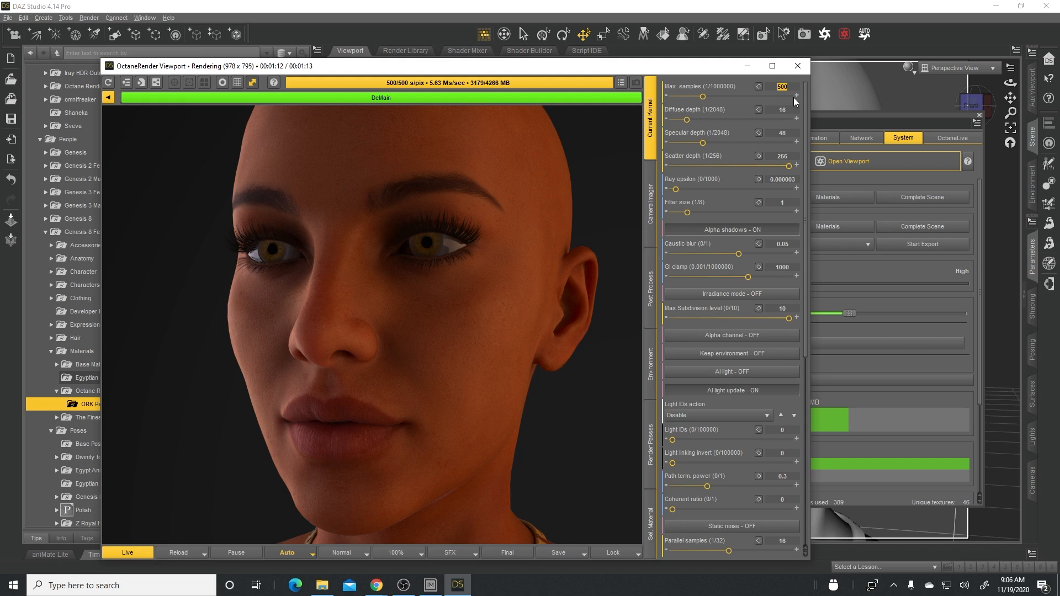
{"action": "key", "text": "Return"}
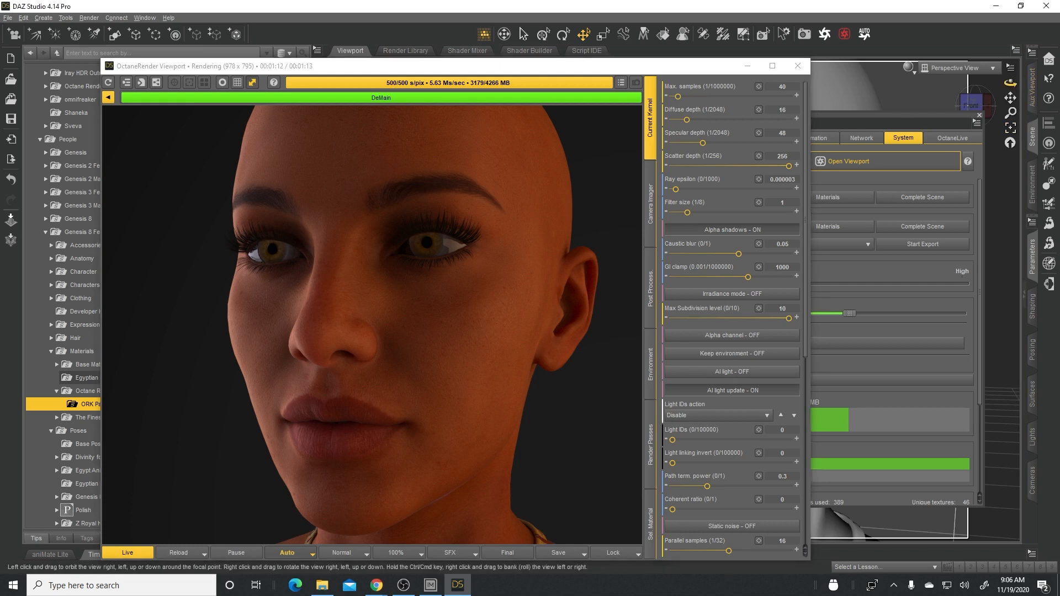
{"action": "left_click_drag", "start_coordinate": [1010, 83], "coordinate": [1010, 77]}
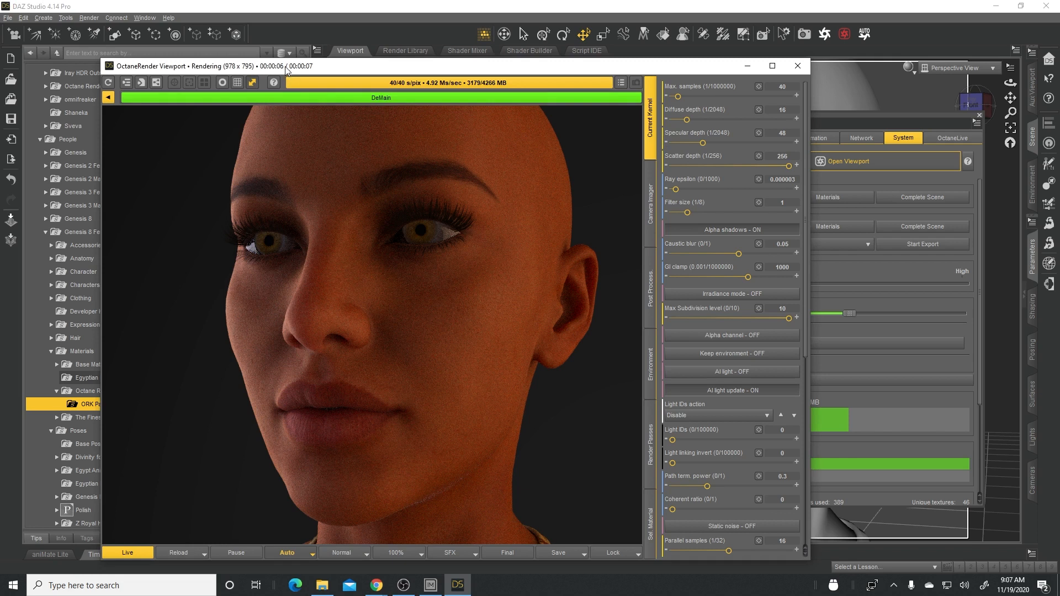
{"action": "left_click", "coordinate": [109, 99]}
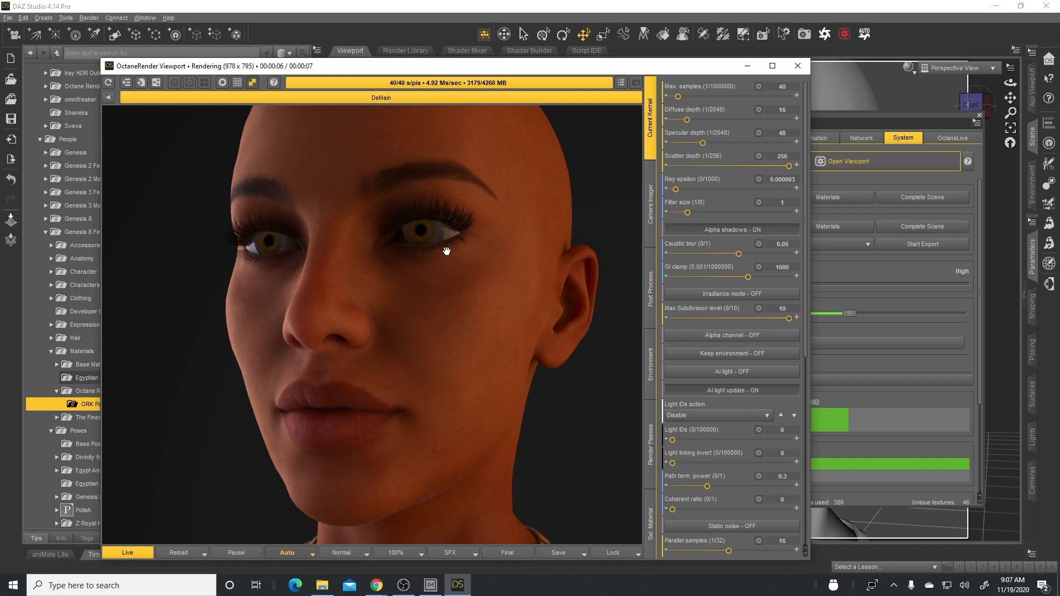
- Set the kernel's maximum samples to 100 and compare the raw and denoised passes of the new render
{"action": "left_click", "coordinate": [827, 129]}
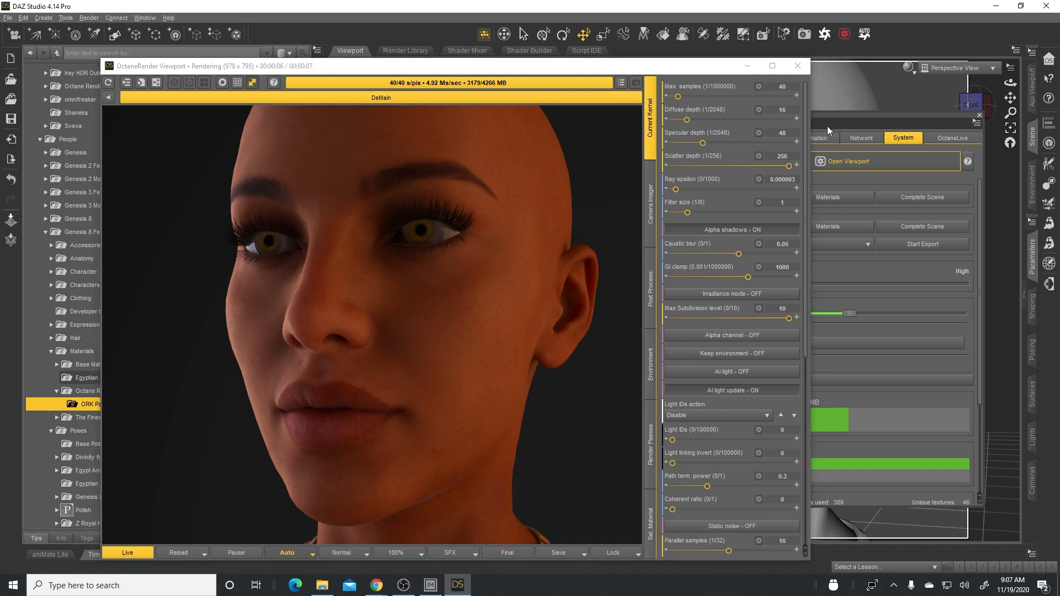
{"action": "double_click", "coordinate": [776, 86]}
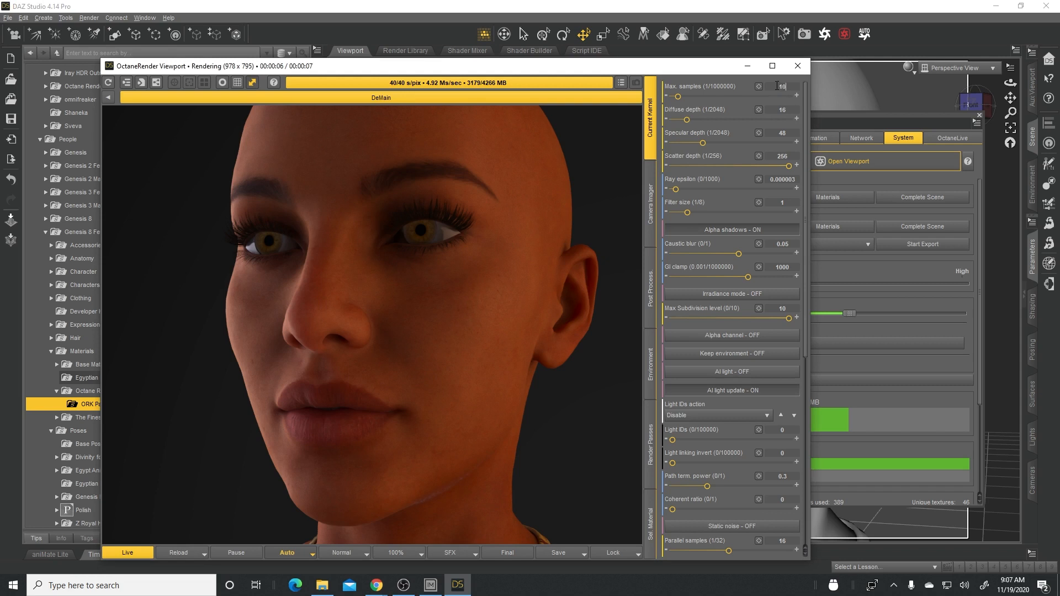
{"action": "type", "text": "100"}
{"action": "key", "text": "Return"}
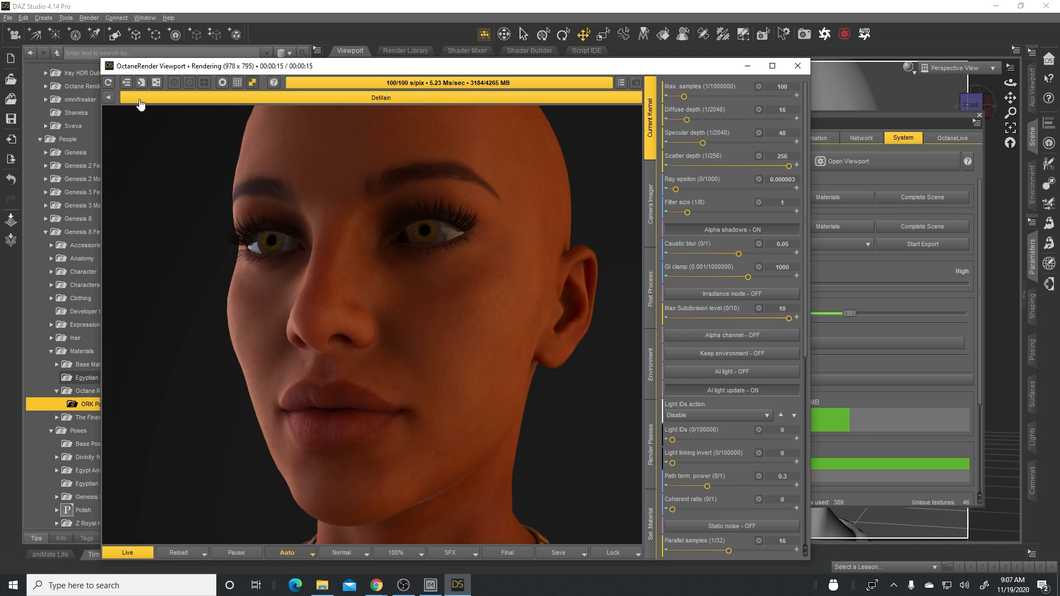
{"action": "left_click", "coordinate": [108, 99]}
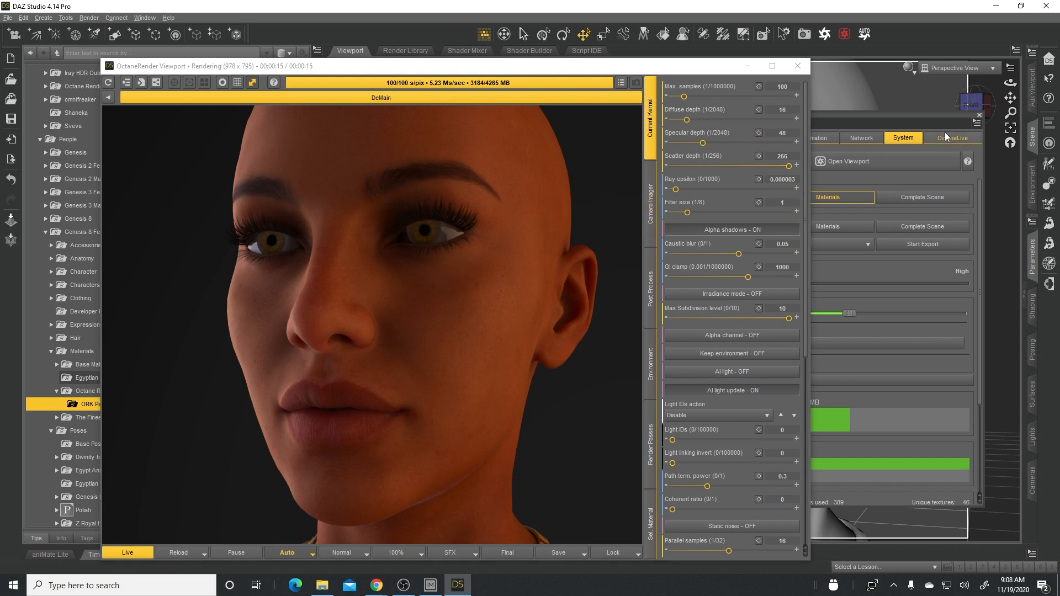
- Set the render size to the HD Video 16:9 aspect ratio with a width of 1920 in the plugin's render settings
{"action": "left_click", "coordinate": [927, 116]}
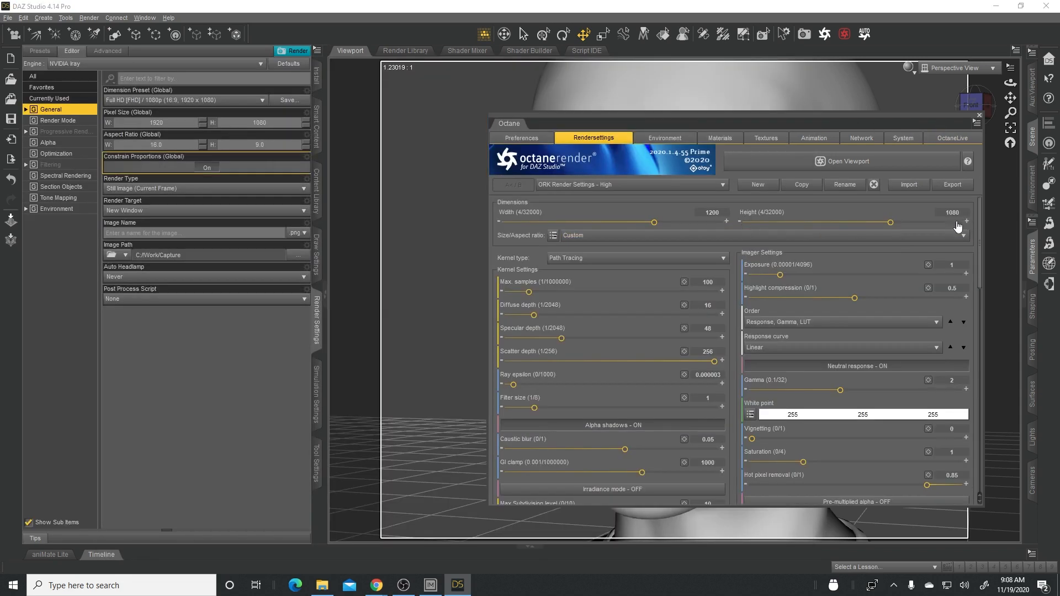
{"action": "left_click", "coordinate": [866, 240]}
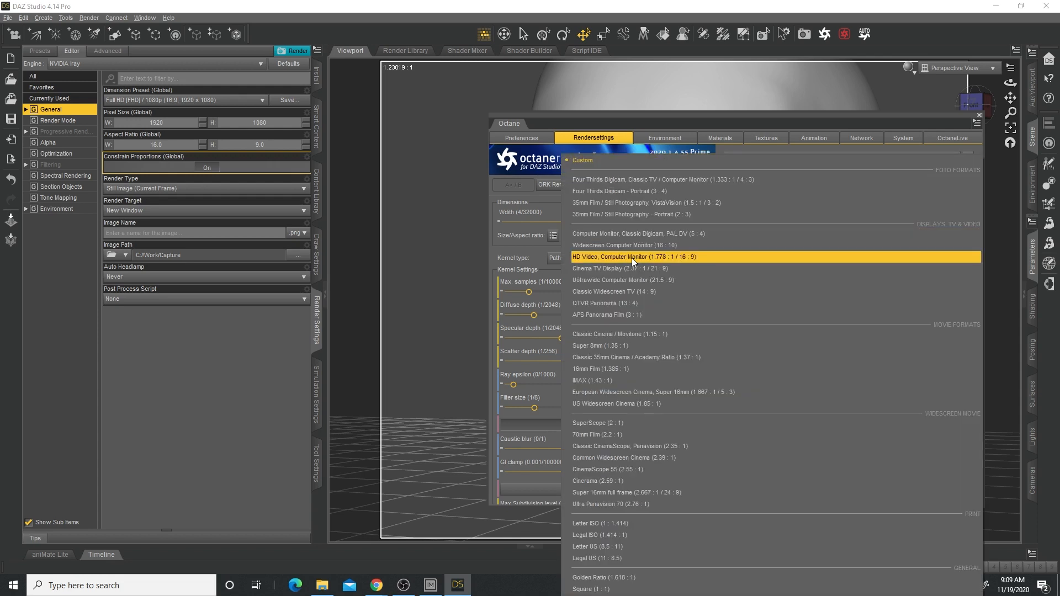
{"action": "left_click", "coordinate": [632, 257]}
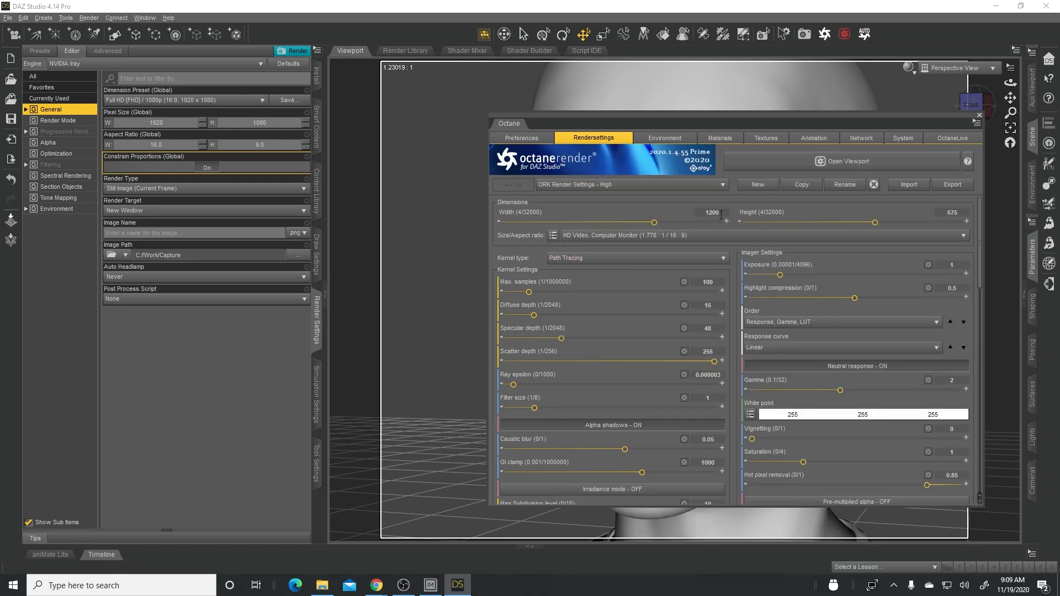
{"action": "left_click", "coordinate": [694, 212]}
{"action": "type", "text": "1920"}
{"action": "key", "text": "Tab"}
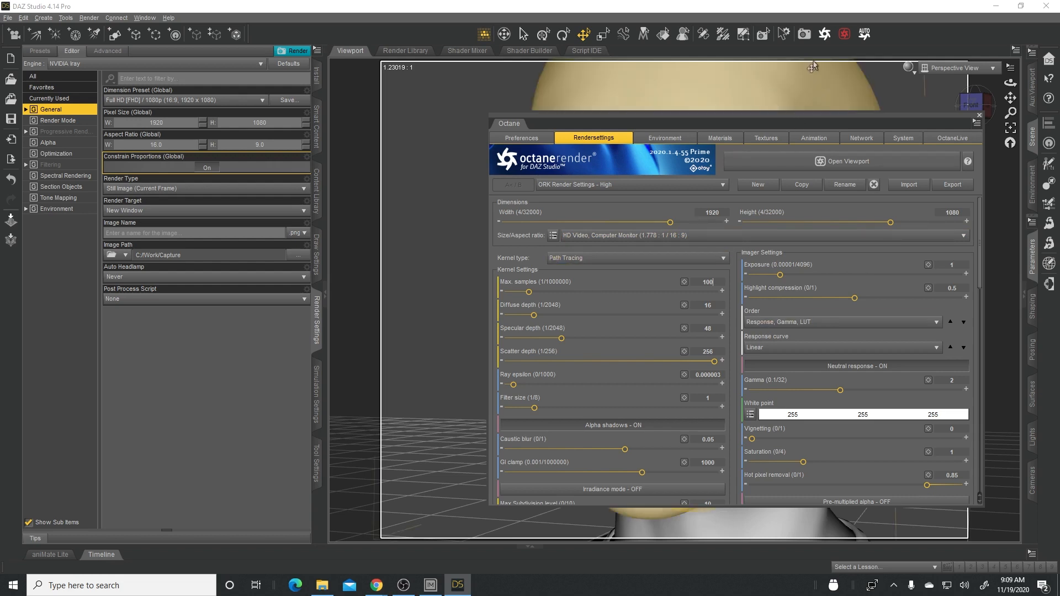
- Render the OctaneRender Viewport at the full 1920 x 1080 size and compare the raw and DeMain denoised passes
{"action": "left_click", "coordinate": [845, 35]}
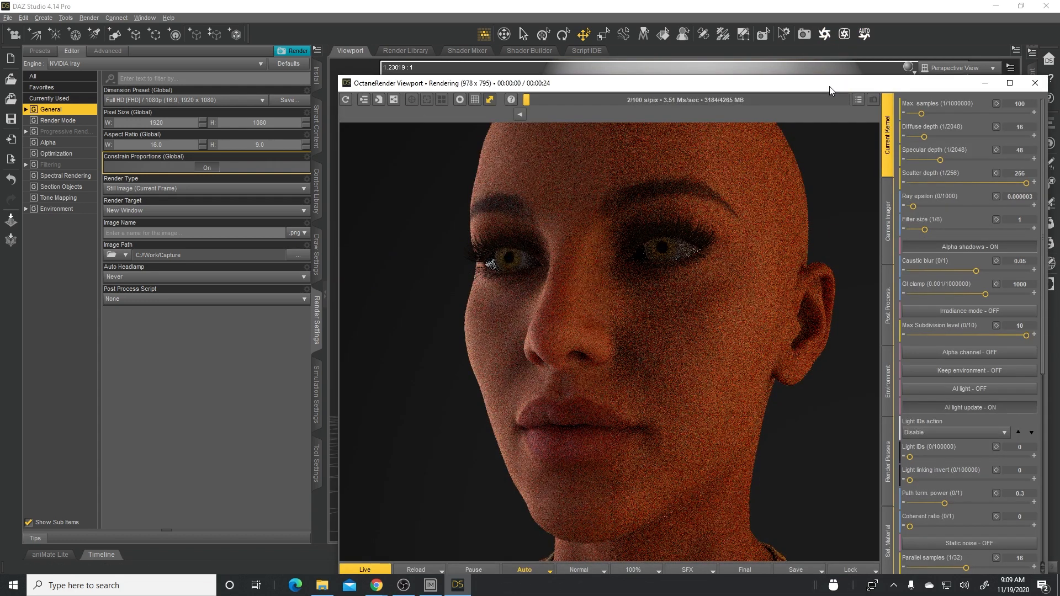
{"action": "left_click_drag", "start_coordinate": [828, 88], "coordinate": [576, 94]}
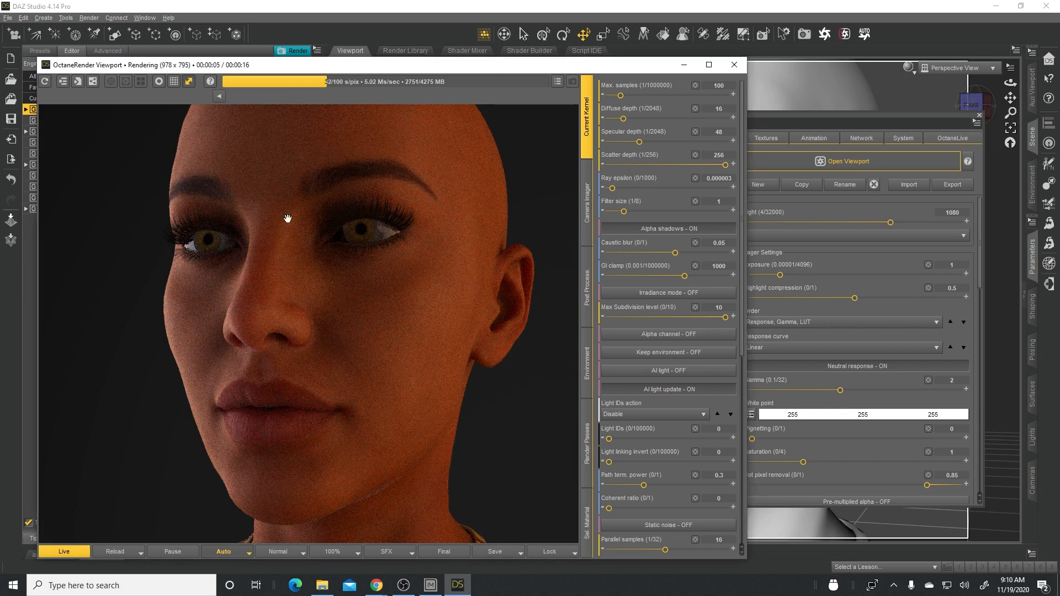
{"action": "left_click", "coordinate": [189, 83]}
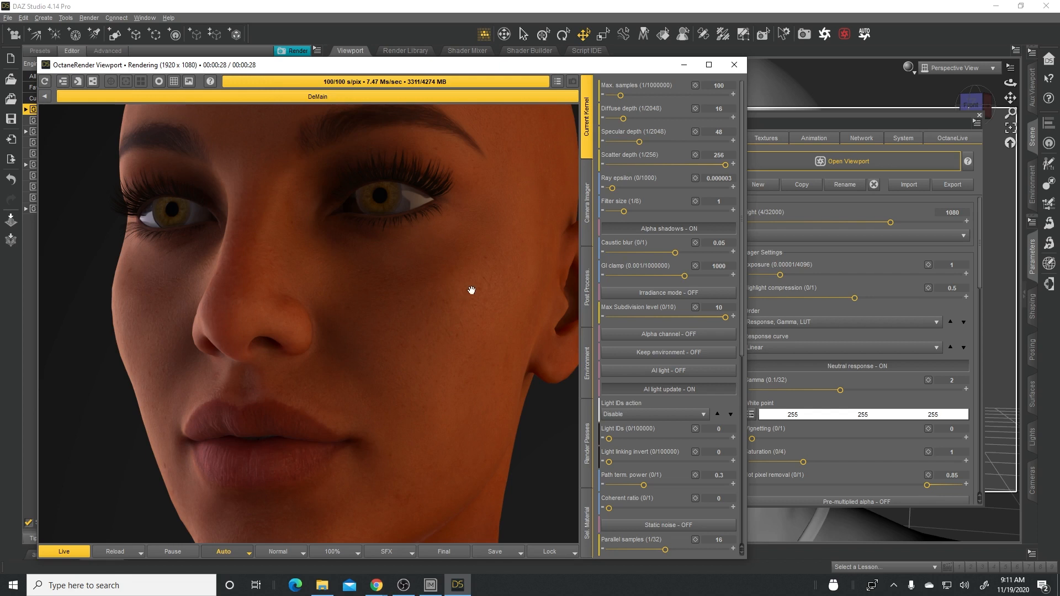
{"action": "left_click", "coordinate": [45, 97]}
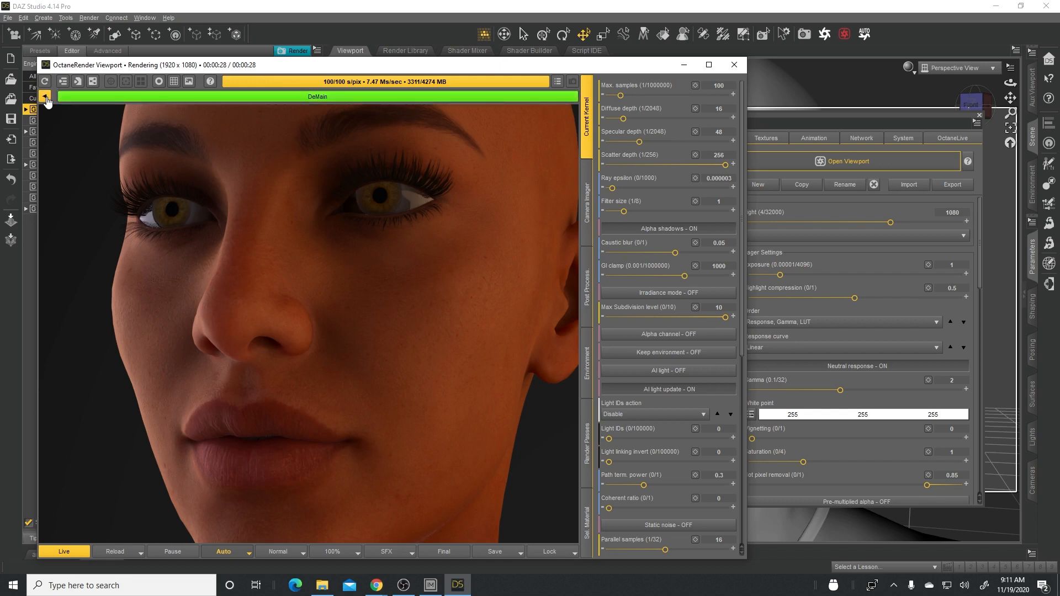
{"action": "left_click", "coordinate": [188, 100]}
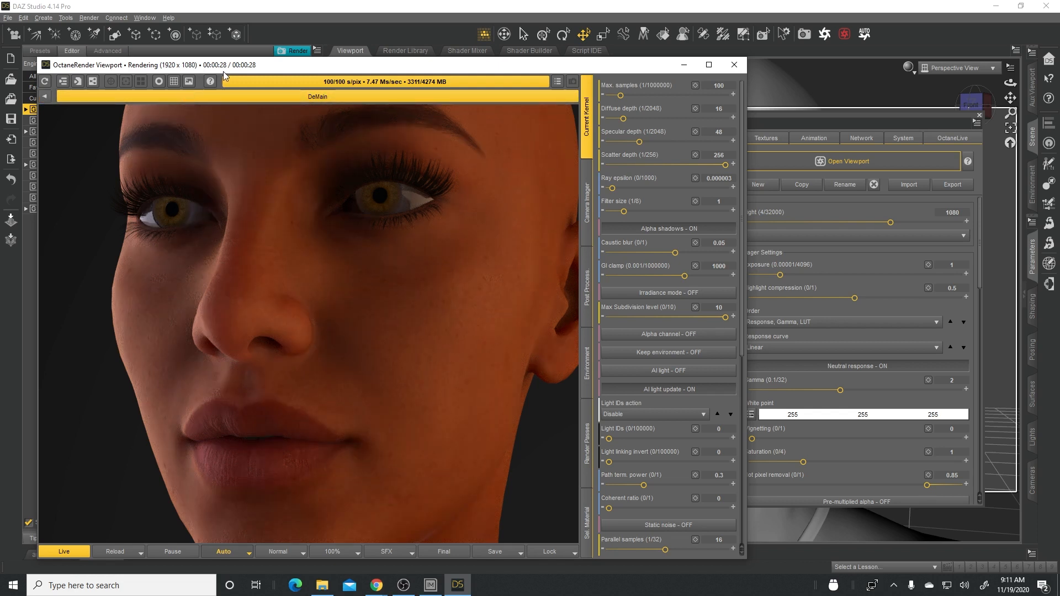
- Rebuild the scene with the kernel's maximum samples set to 40 and compare the raw and denoised passes
{"action": "left_click", "coordinate": [727, 85]}
{"action": "left_click", "coordinate": [140, 553]}
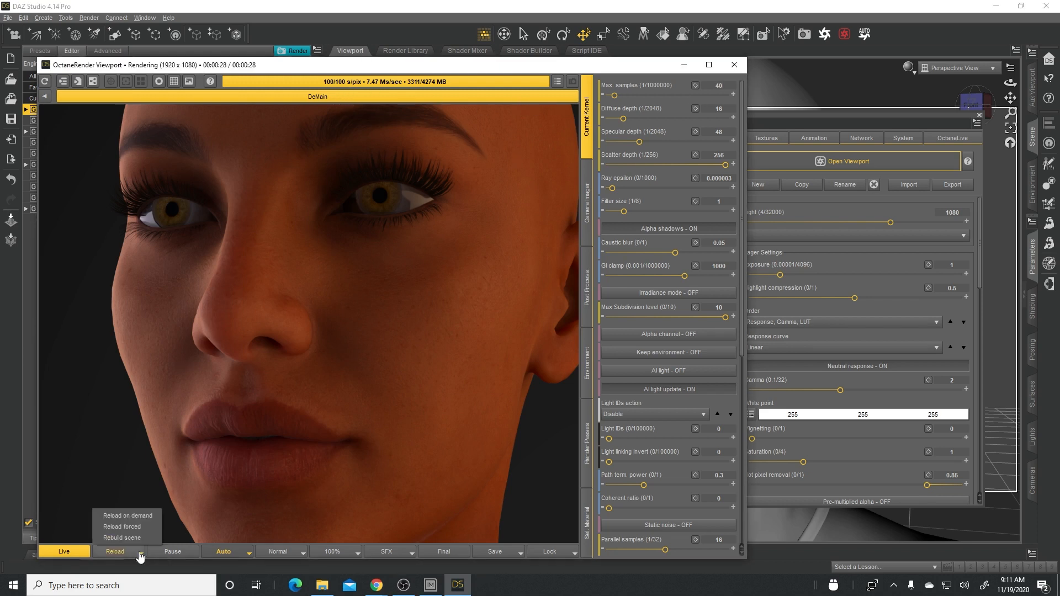
{"action": "left_click", "coordinate": [128, 539]}
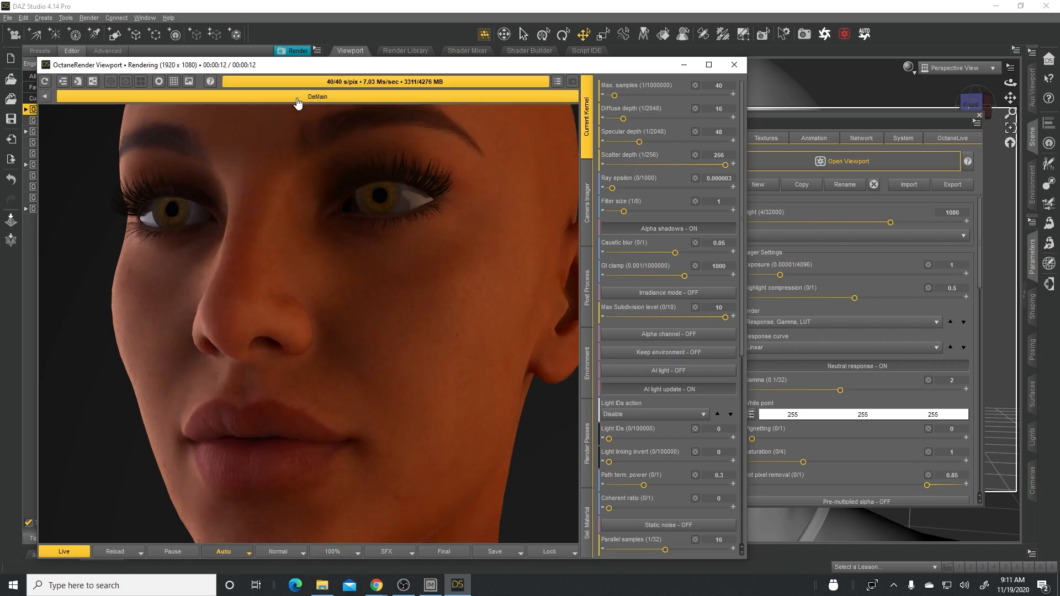
{"action": "left_click", "coordinate": [45, 97]}
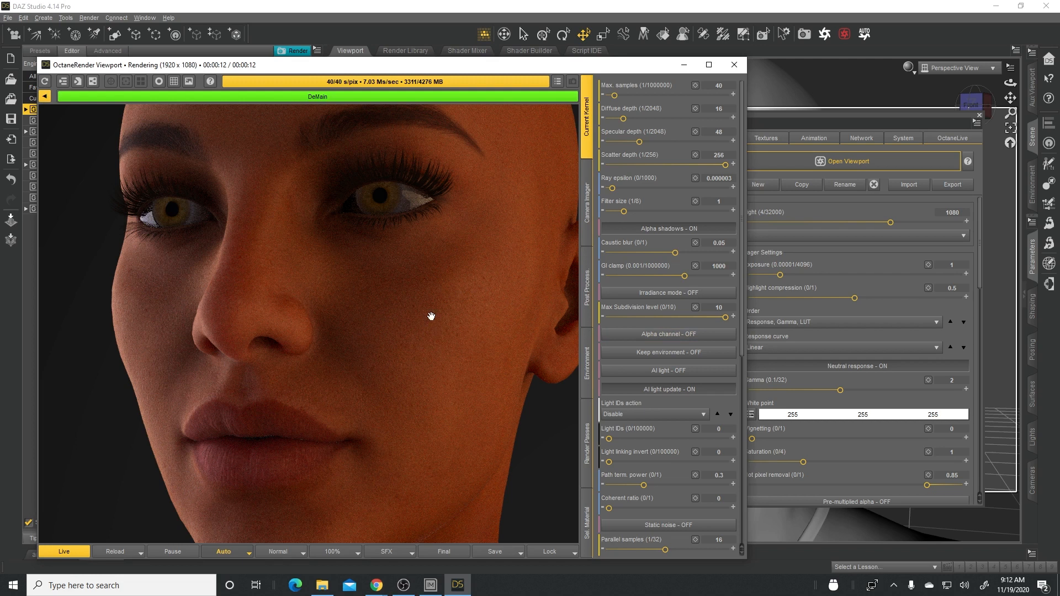
{"action": "left_click", "coordinate": [208, 100]}
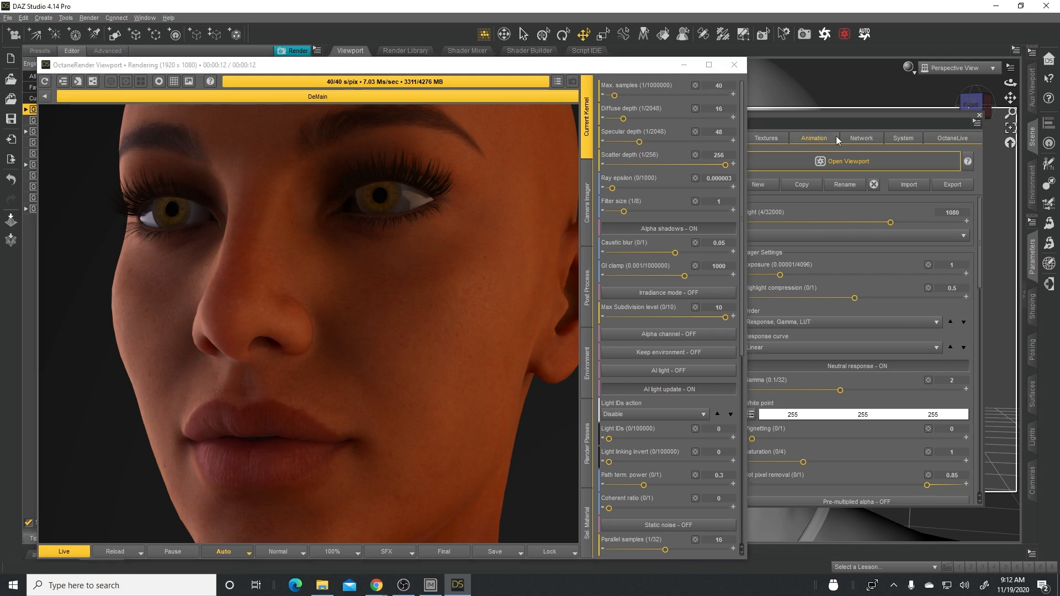
- Examine the plugin's memory usage and GPU device settings, and display the viewport's Camera Imager settings
{"action": "left_click", "coordinate": [863, 120]}
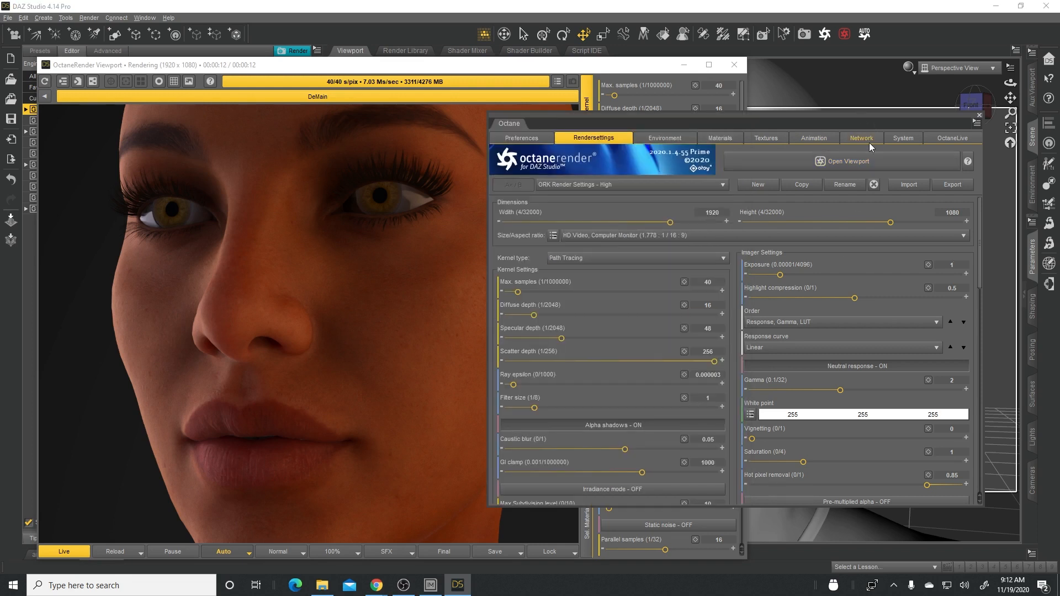
{"action": "left_click", "coordinate": [910, 137]}
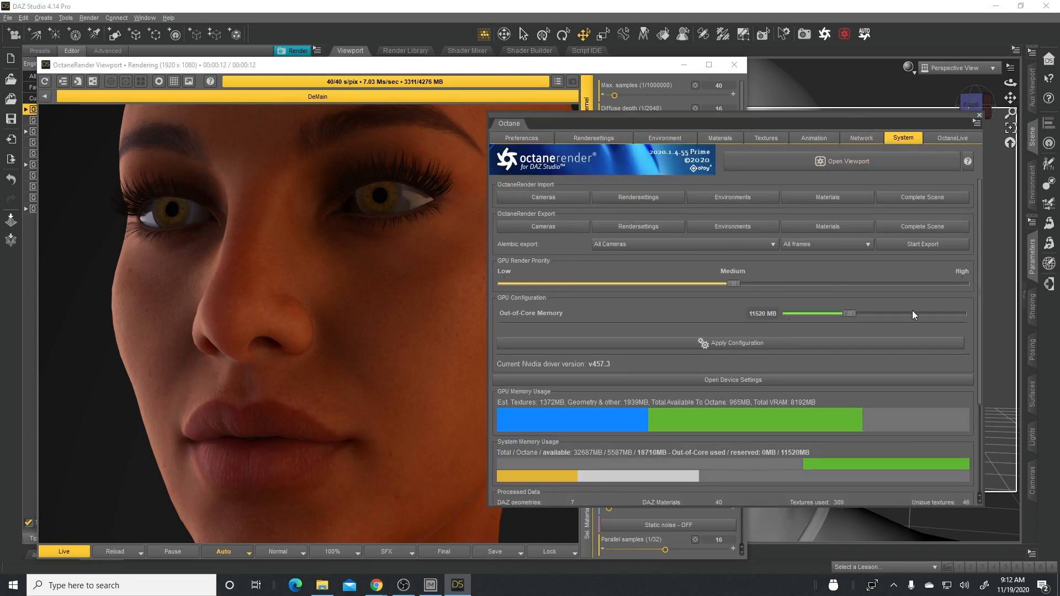
{"action": "scroll", "coordinate": [980, 337], "scroll_direction": "down", "scroll_amount": 2}
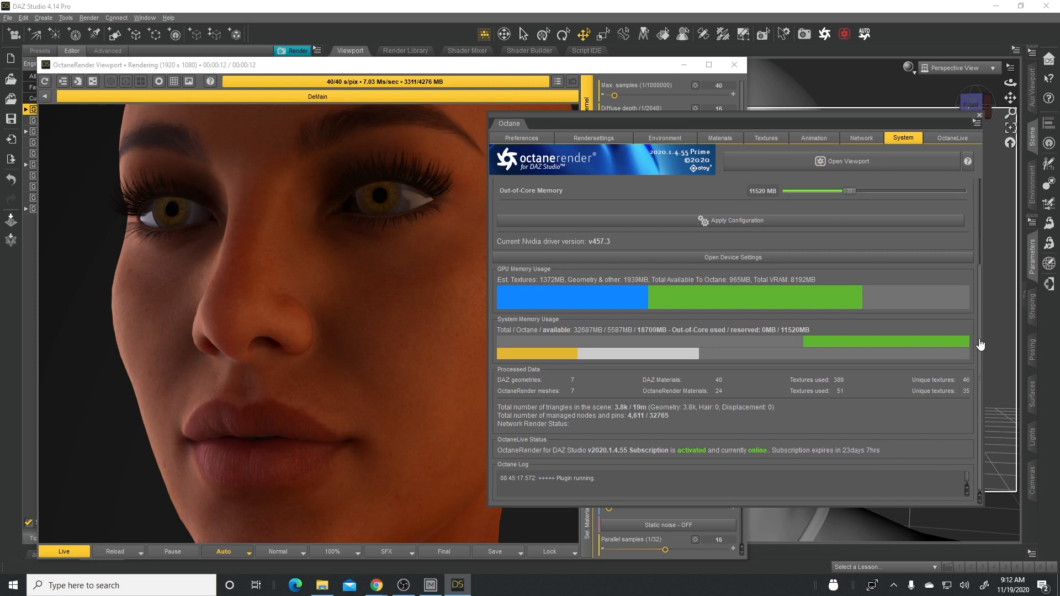
{"action": "scroll", "coordinate": [889, 327], "scroll_direction": "up", "scroll_amount": 3}
{"action": "left_click", "coordinate": [702, 324]}
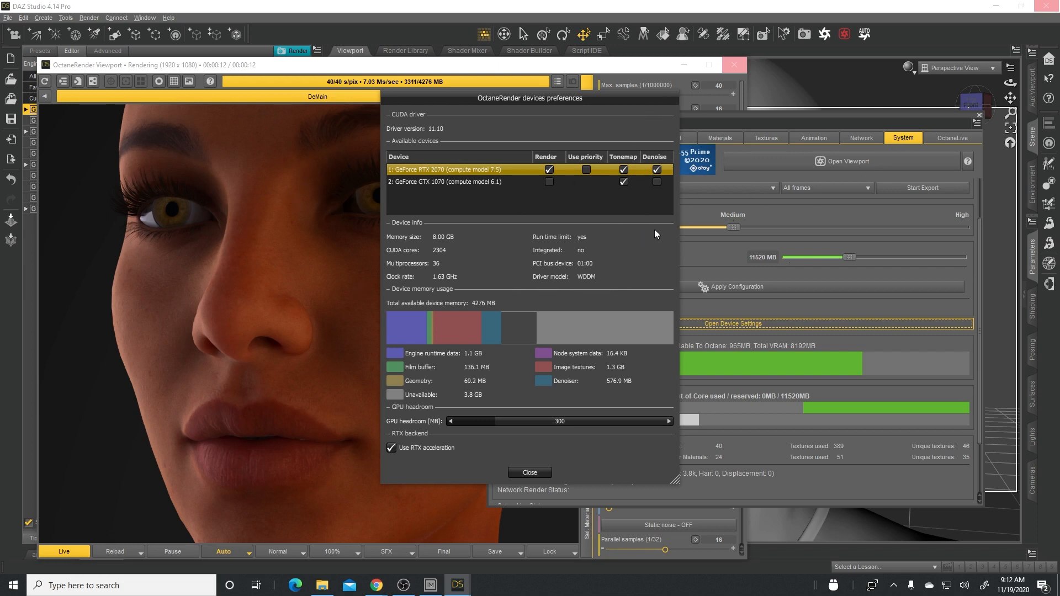
{"action": "left_click", "coordinate": [532, 474]}
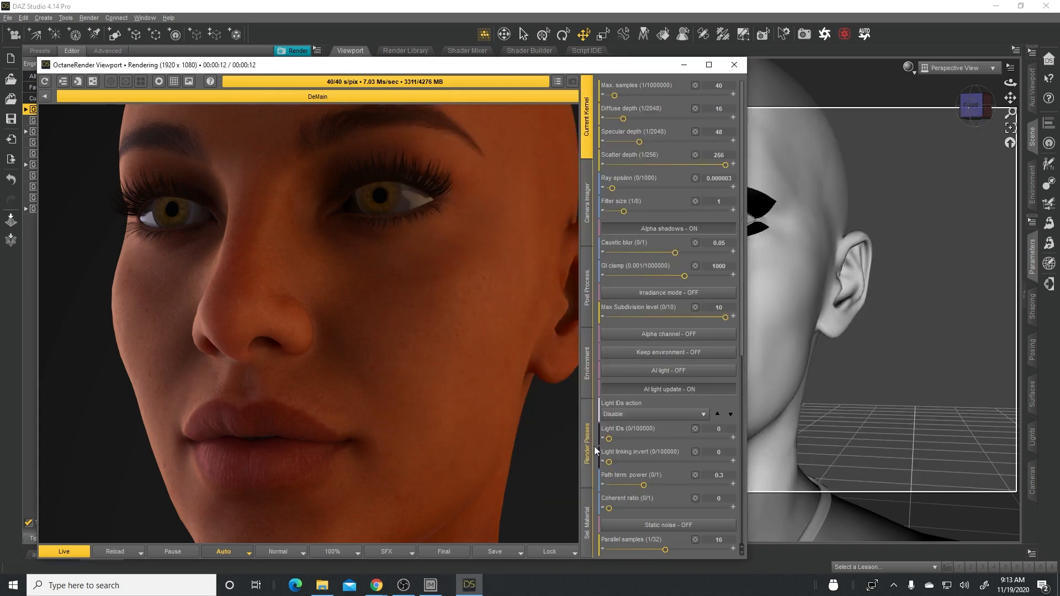
{"action": "left_click", "coordinate": [588, 218]}
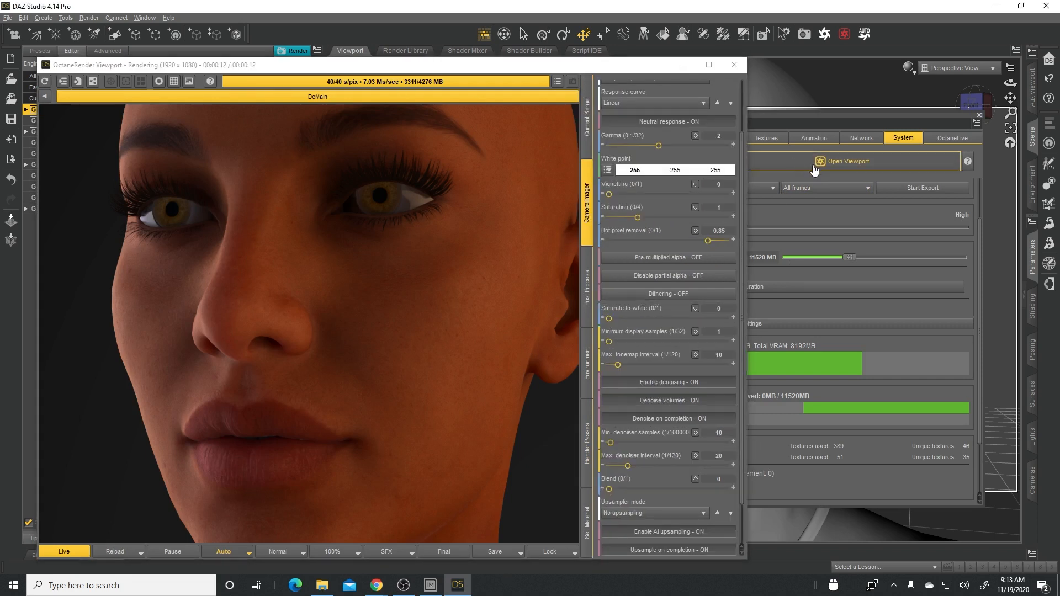
- Bring the Octane plugin window forward and load the ORK Daylight Artistic 002 environment preset
{"action": "left_click", "coordinate": [834, 113]}
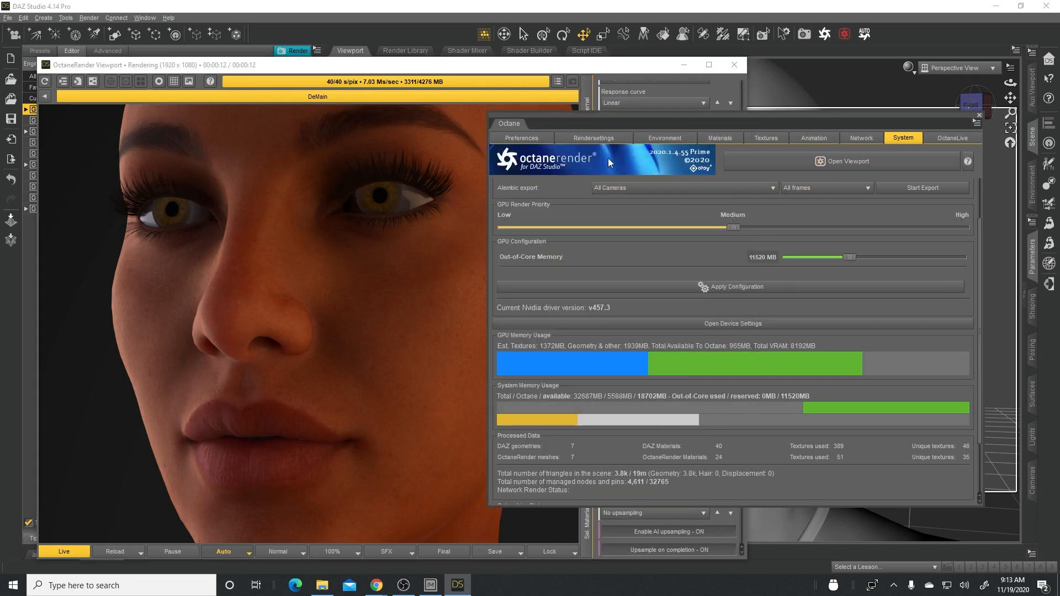
{"action": "left_click", "coordinate": [678, 139]}
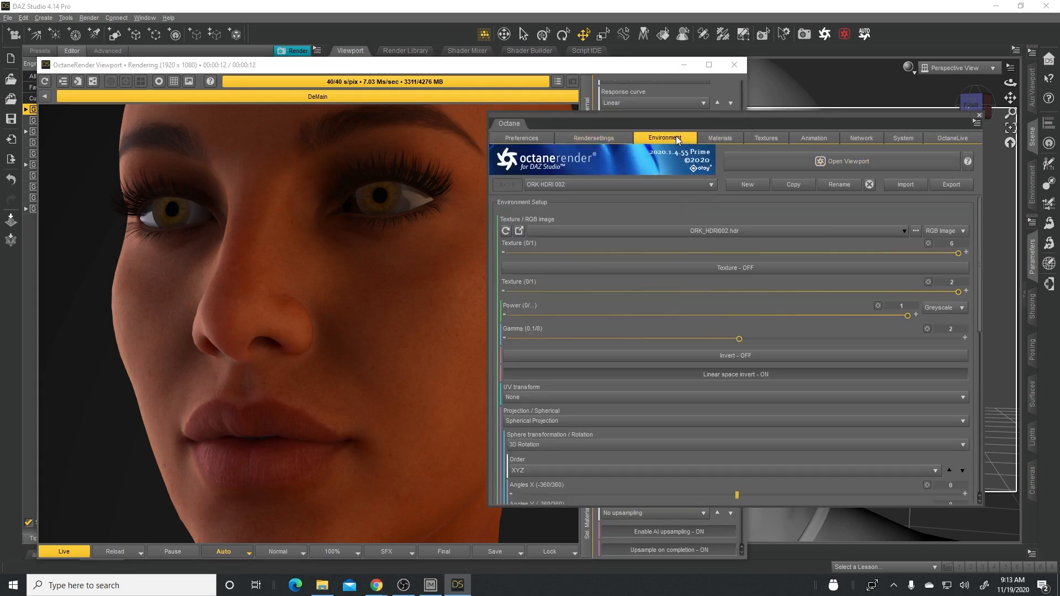
{"action": "left_click", "coordinate": [712, 186]}
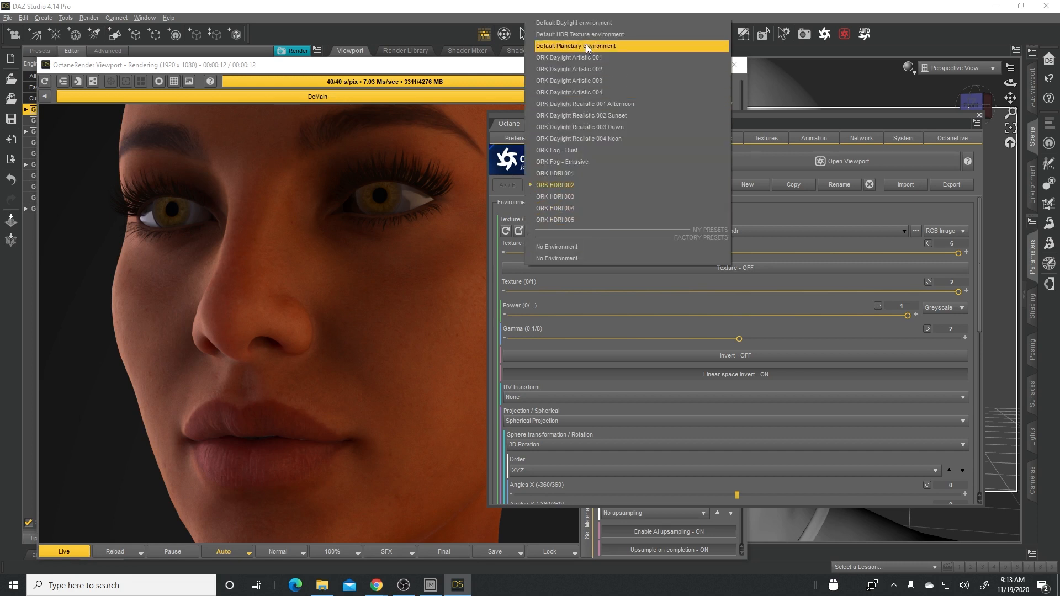
{"action": "left_click", "coordinate": [598, 69]}
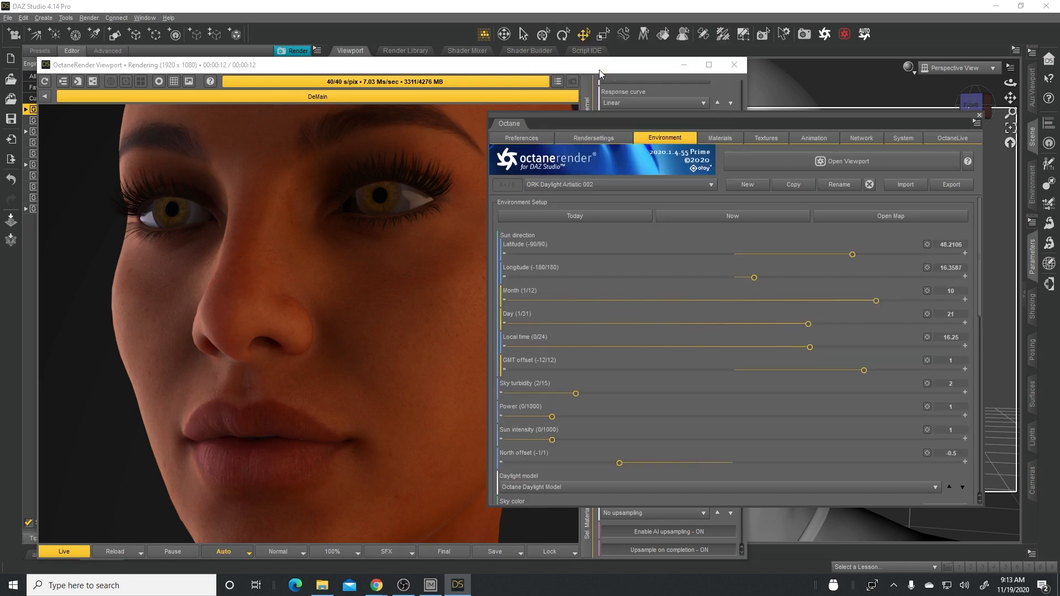
- Try the ORK Daylight Artistic 004, Realistic 001 Afternoon and Realistic 002 Sunset environment presets in turn
{"action": "left_click", "coordinate": [651, 187]}
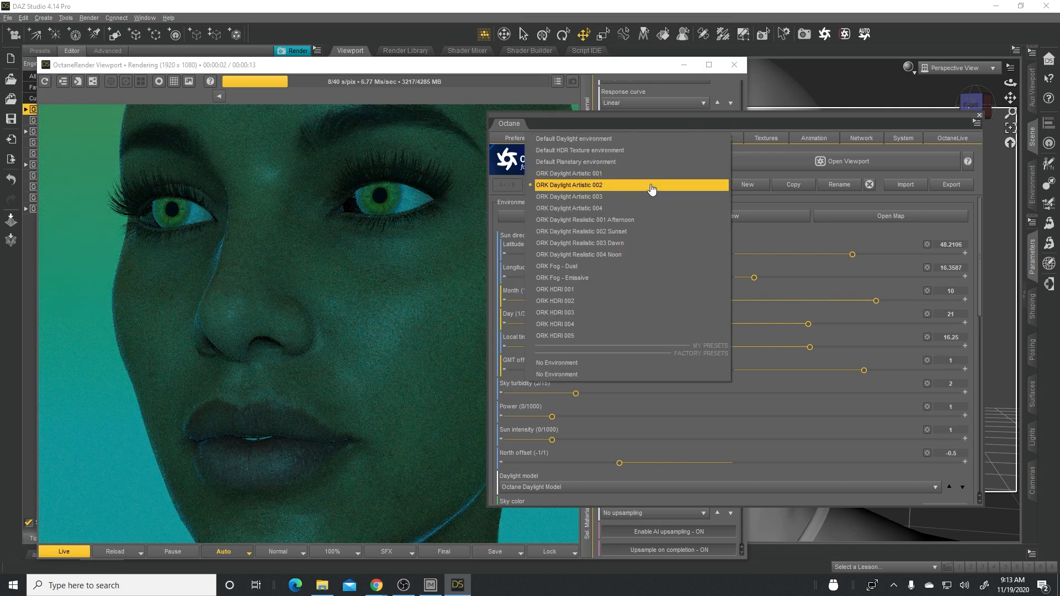
{"action": "left_click", "coordinate": [576, 207]}
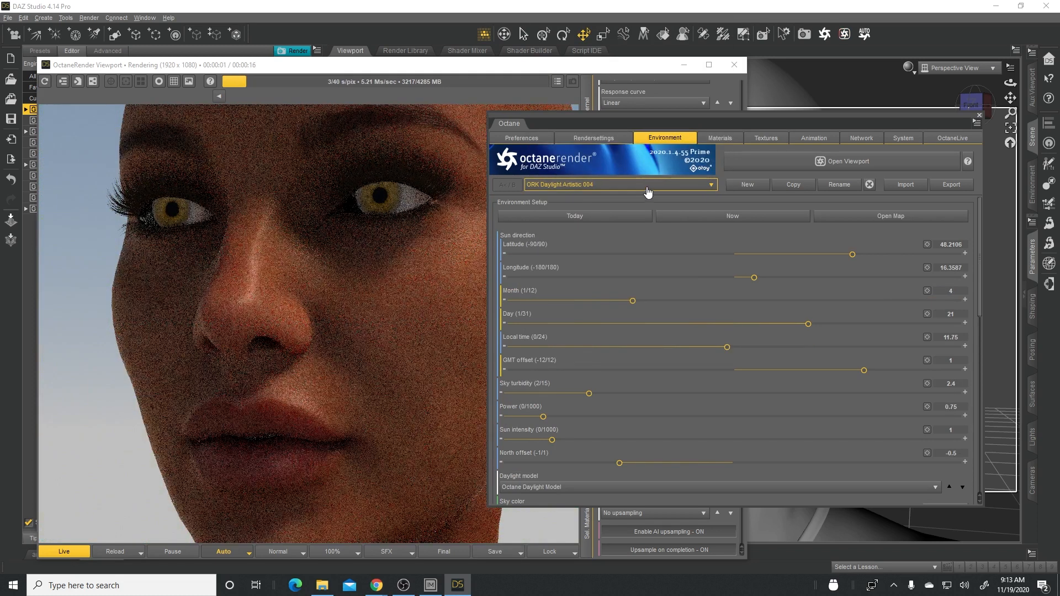
{"action": "left_click", "coordinate": [651, 185]}
{"action": "left_click", "coordinate": [599, 198]}
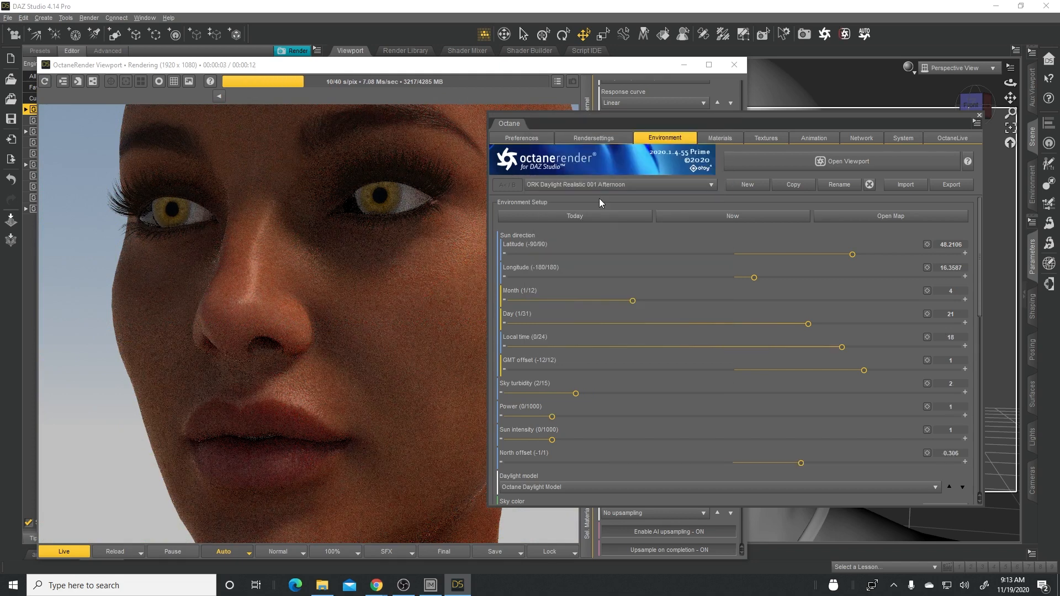
{"action": "left_click", "coordinate": [638, 188]}
{"action": "left_click", "coordinate": [601, 199]}
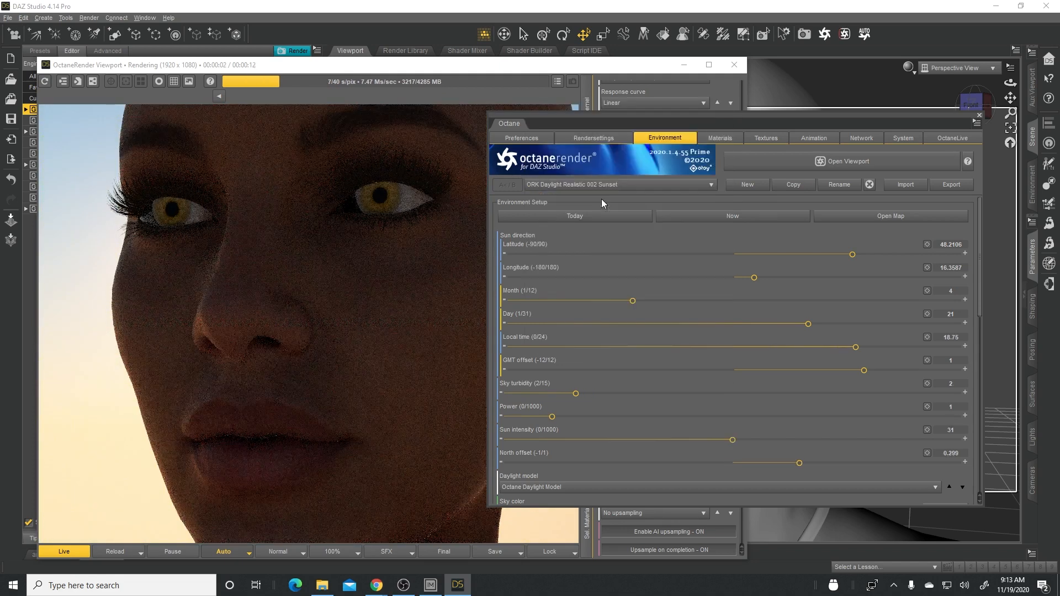
- Load the ORK Daylight Realistic 004 Noon environment preset and look through its sun and sky settings
{"action": "left_click", "coordinate": [635, 188]}
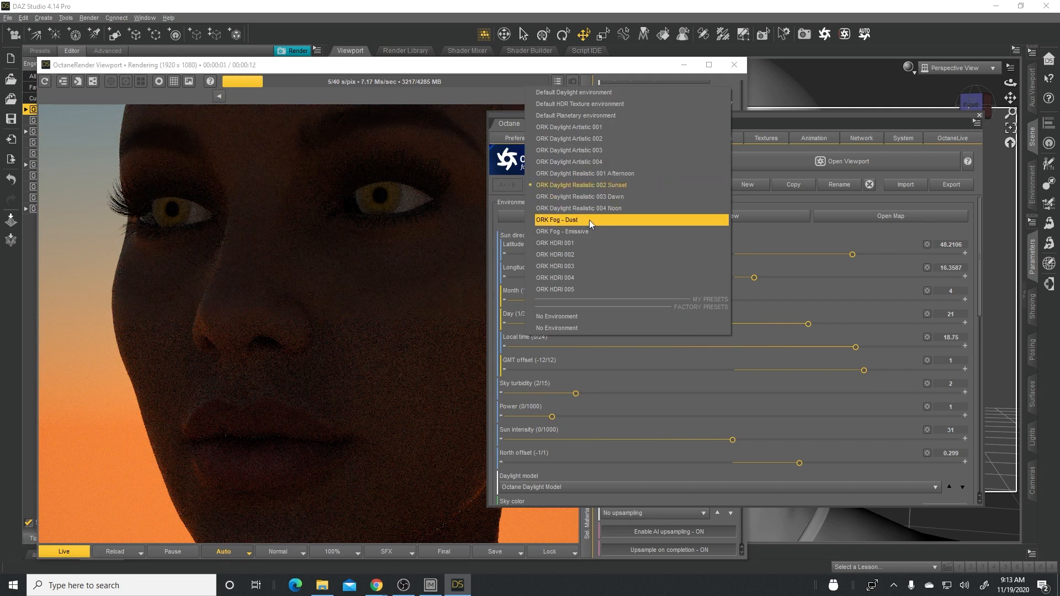
{"action": "left_click", "coordinate": [581, 208]}
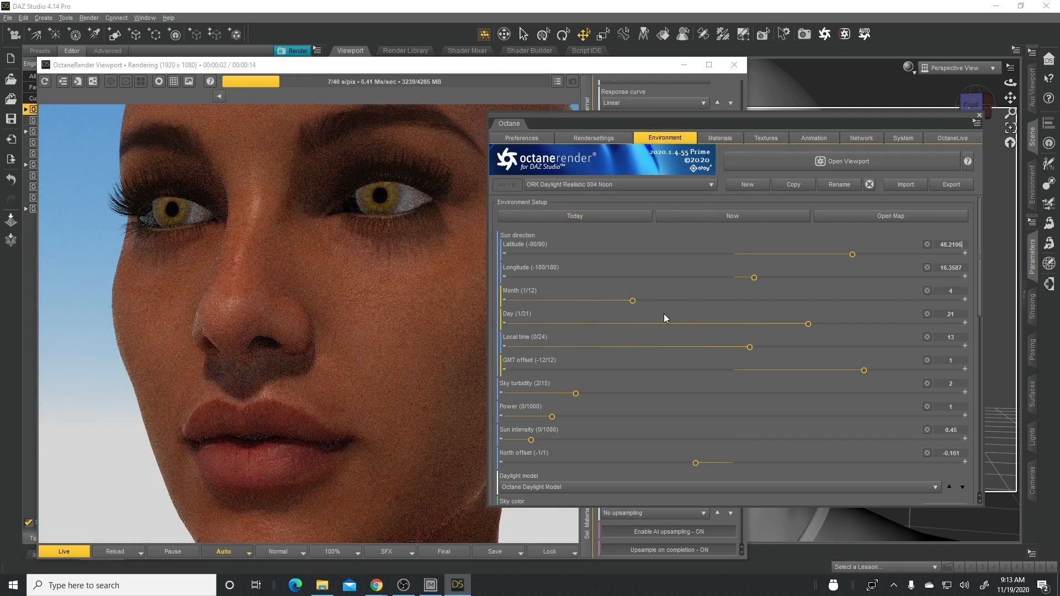
{"action": "scroll", "coordinate": [754, 381], "scroll_direction": "down", "scroll_amount": 3}
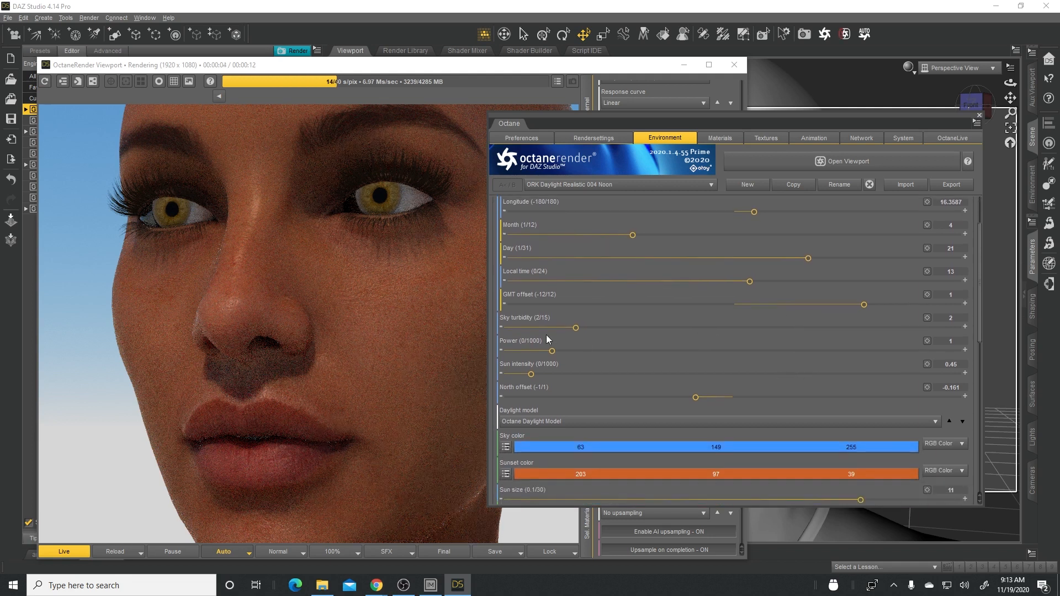
{"action": "scroll", "coordinate": [673, 351], "scroll_direction": "up", "scroll_amount": 3}
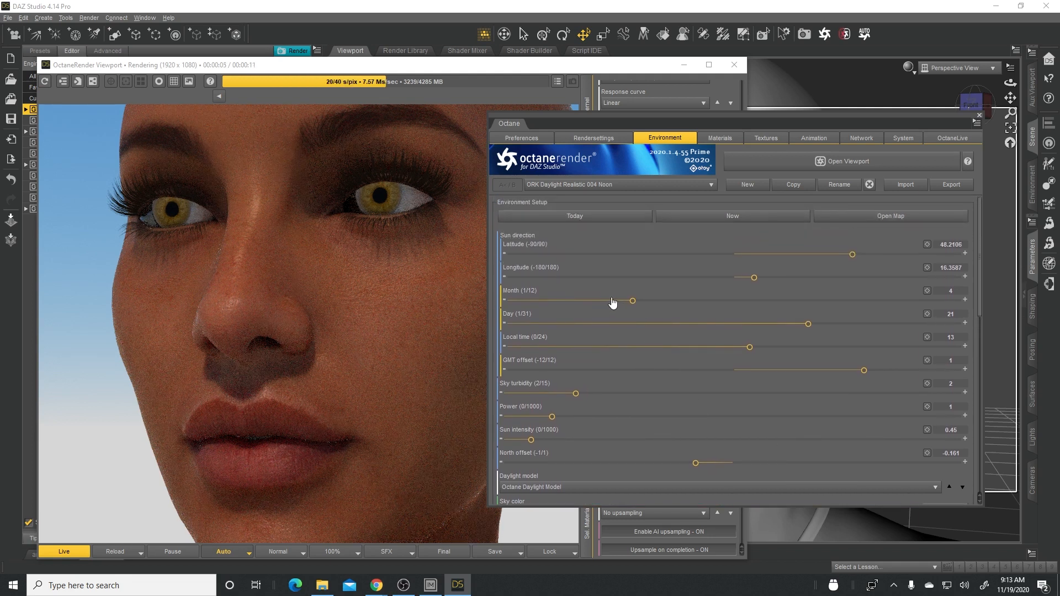
- Set the environment's sun longitude to 65 and latitude to 23
{"action": "left_click_drag", "start_coordinate": [754, 279], "coordinate": [817, 280]}
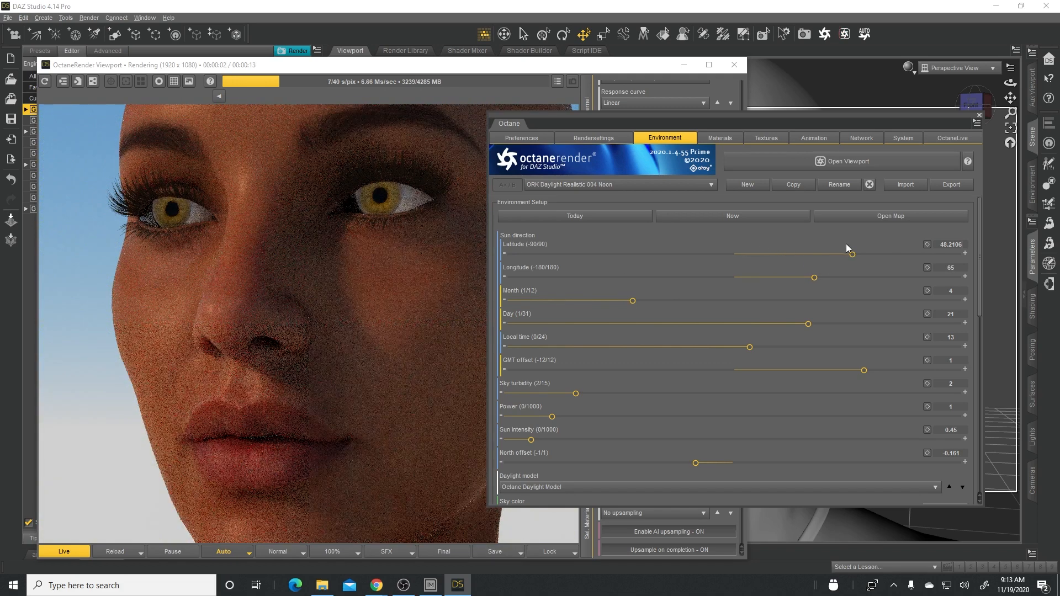
{"action": "left_click_drag", "start_coordinate": [853, 259], "coordinate": [793, 263]}
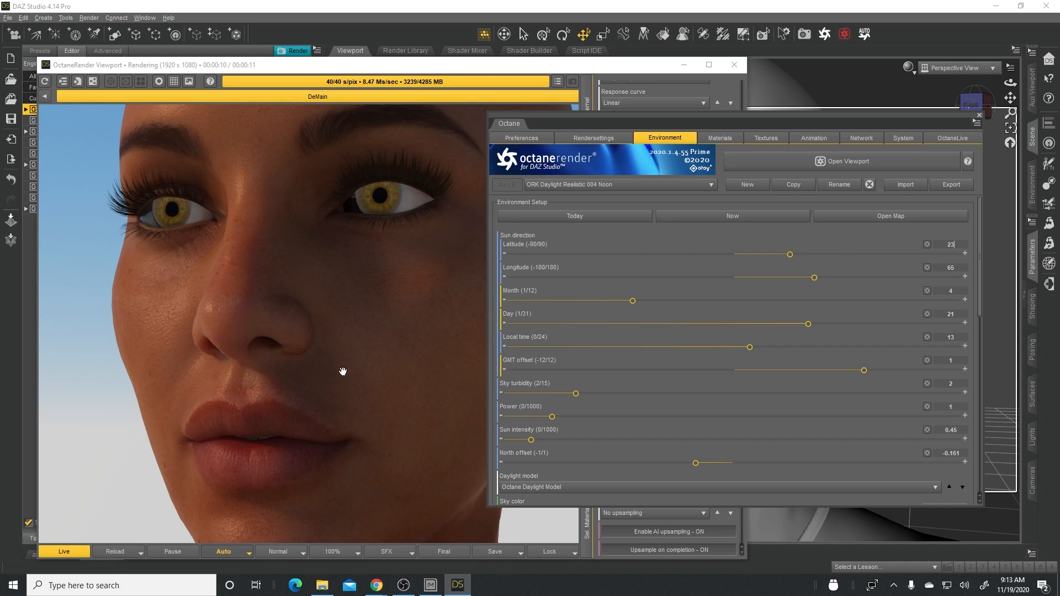
{"action": "left_click_drag", "start_coordinate": [398, 350], "coordinate": [423, 263]}
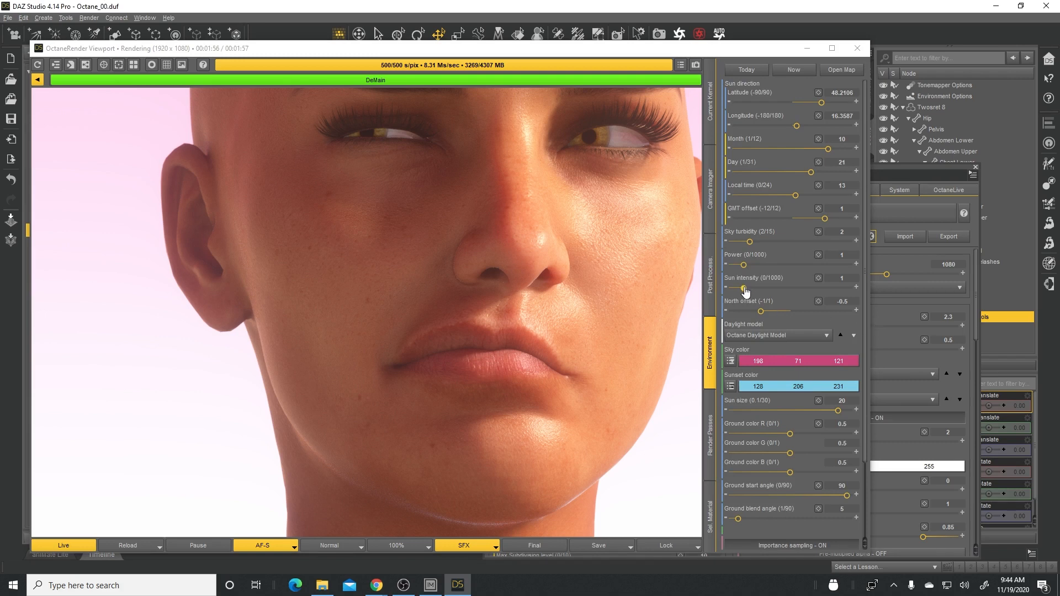
- Vary the environment's sun intensity through 0.54 and 1.4, and leave it at 1.1
{"action": "left_click_drag", "start_coordinate": [745, 288], "coordinate": [738, 288]}
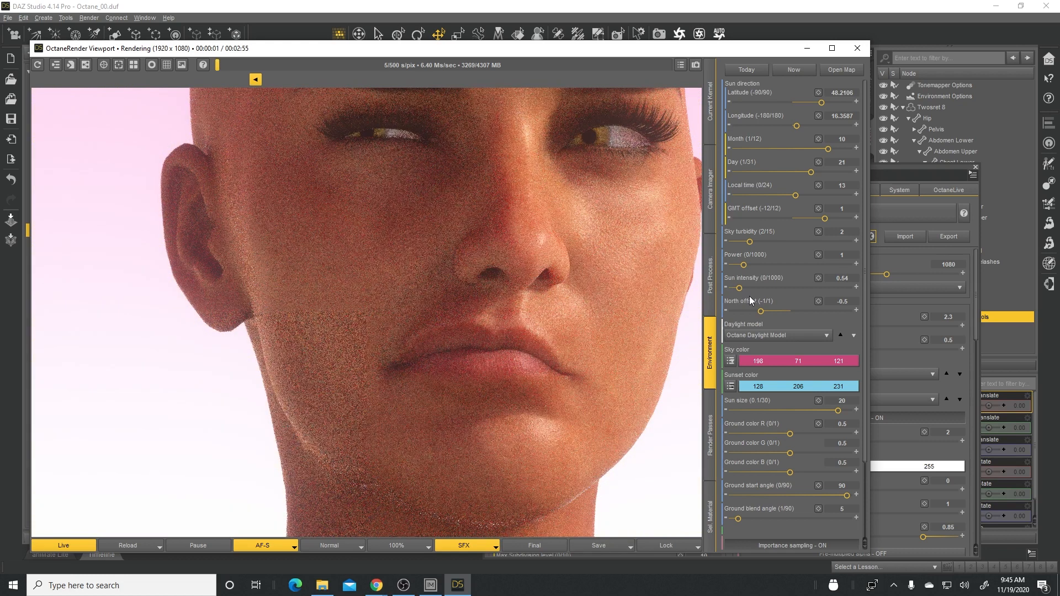
{"action": "left_click_drag", "start_coordinate": [739, 288], "coordinate": [745, 287]}
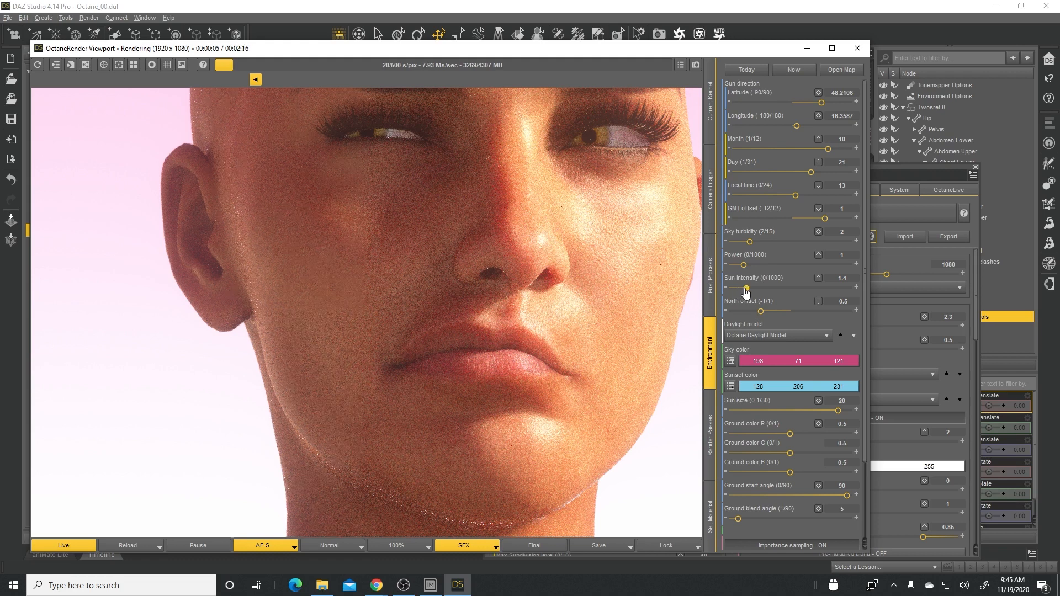
{"action": "left_click_drag", "start_coordinate": [746, 291], "coordinate": [745, 293]}
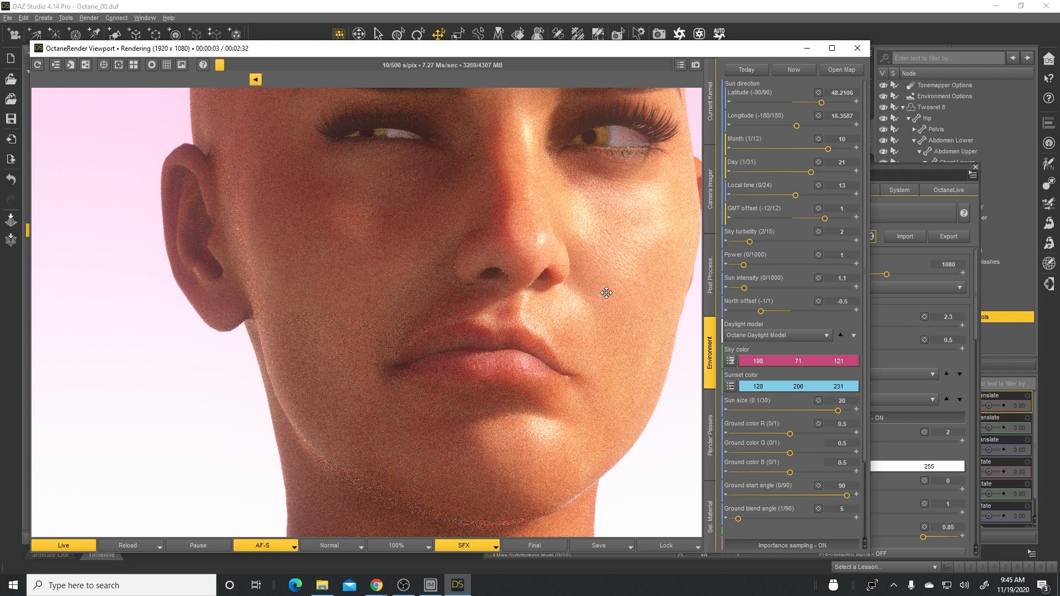
- Examine the daylight render of the figure's head and upper body from several angles
{"action": "scroll", "coordinate": [606, 293], "scroll_direction": "down", "scroll_amount": 3}
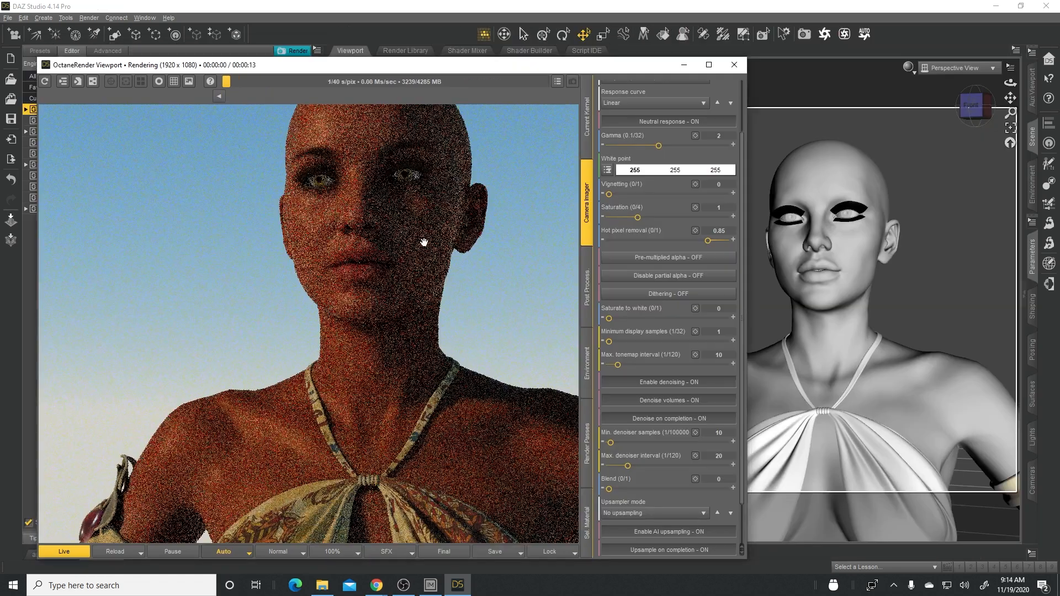
{"action": "scroll", "coordinate": [421, 237], "scroll_direction": "down", "scroll_amount": 4}
{"action": "left_click_drag", "start_coordinate": [423, 232], "coordinate": [416, 321]}
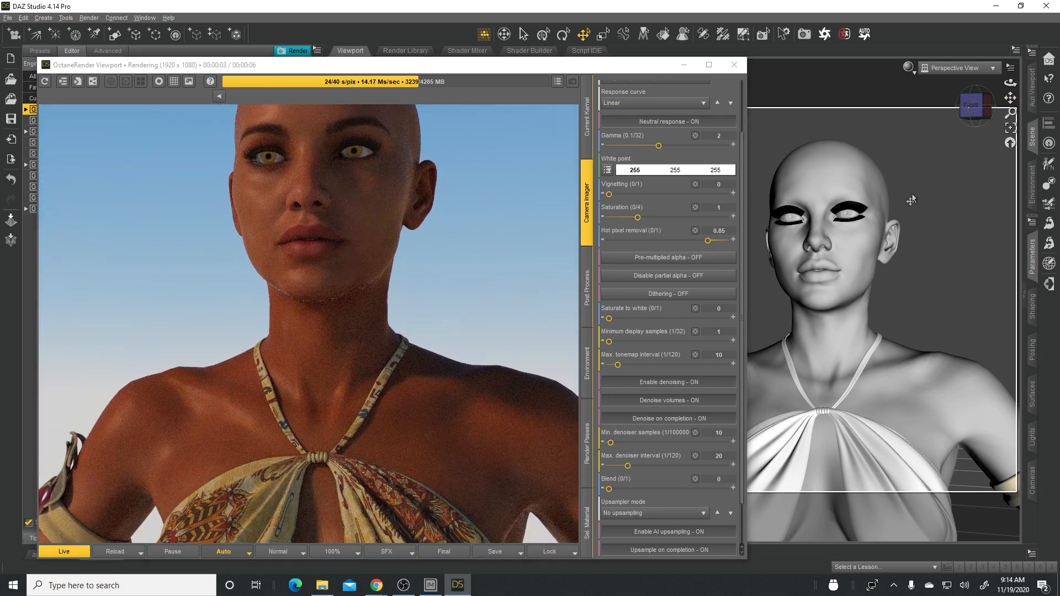
{"action": "left_click_drag", "start_coordinate": [1010, 83], "coordinate": [1025, 85]}
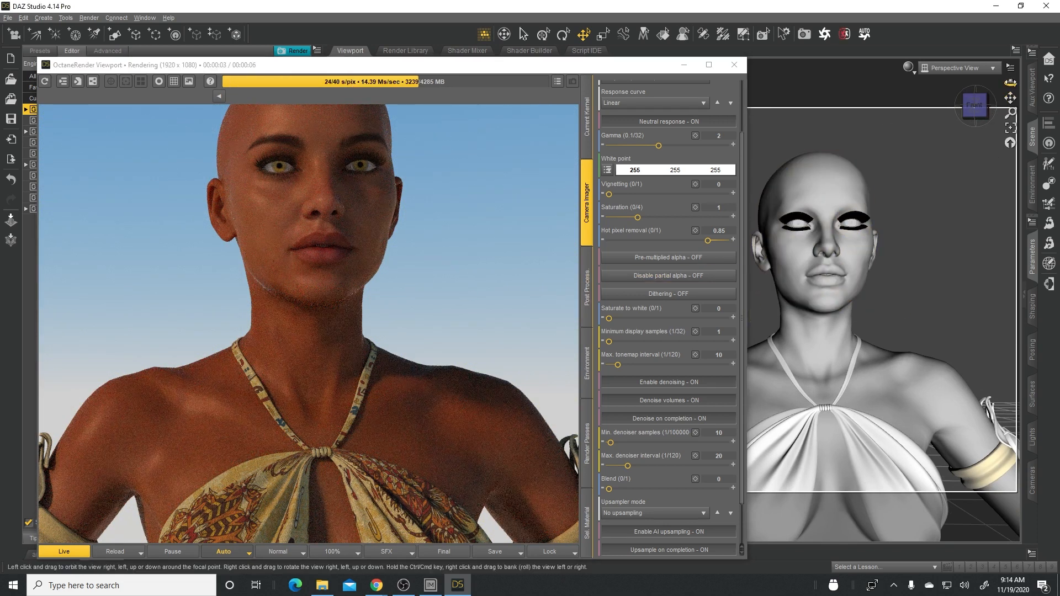
{"action": "left_click_drag", "start_coordinate": [1010, 83], "coordinate": [996, 126]}
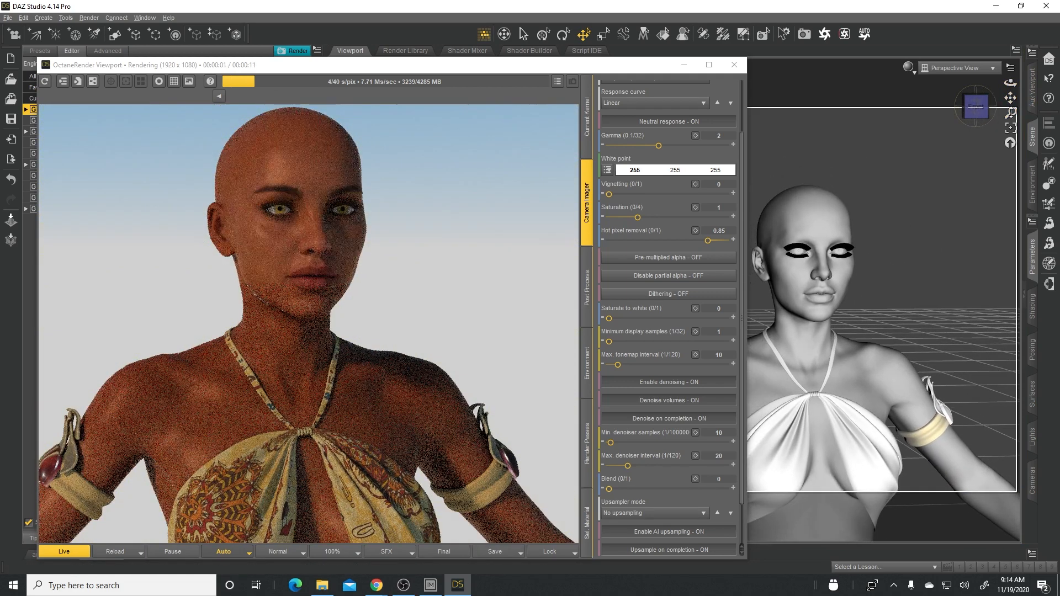
{"action": "left_click_drag", "start_coordinate": [1010, 83], "coordinate": [1011, 83]}
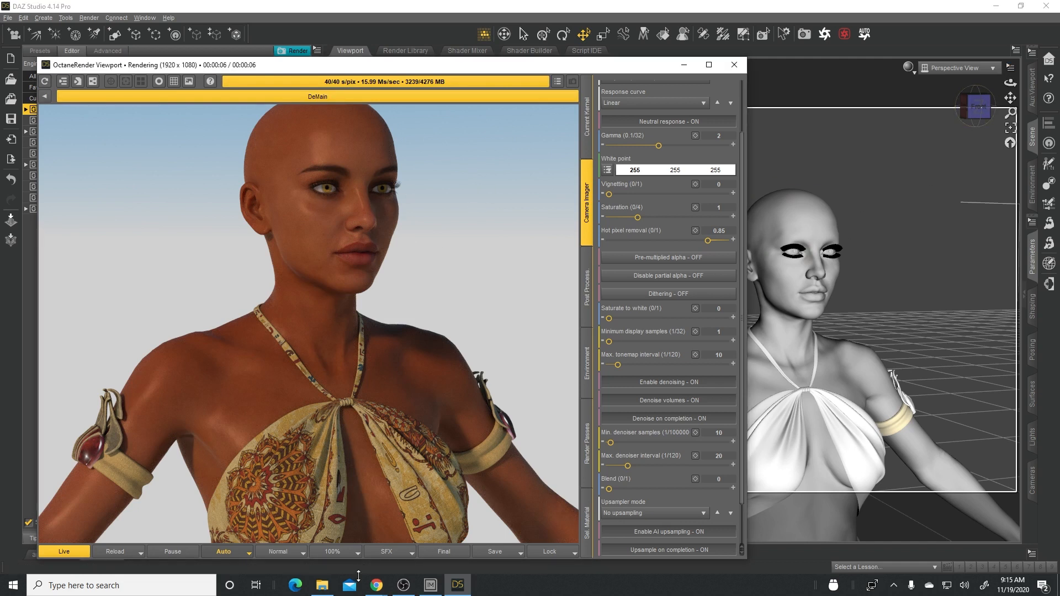
- Switch to the Octane Render Kit store page in Chrome and view the enlarged Octane versus Iray comparison image
{"action": "mouse_move", "coordinate": [385, 589]}
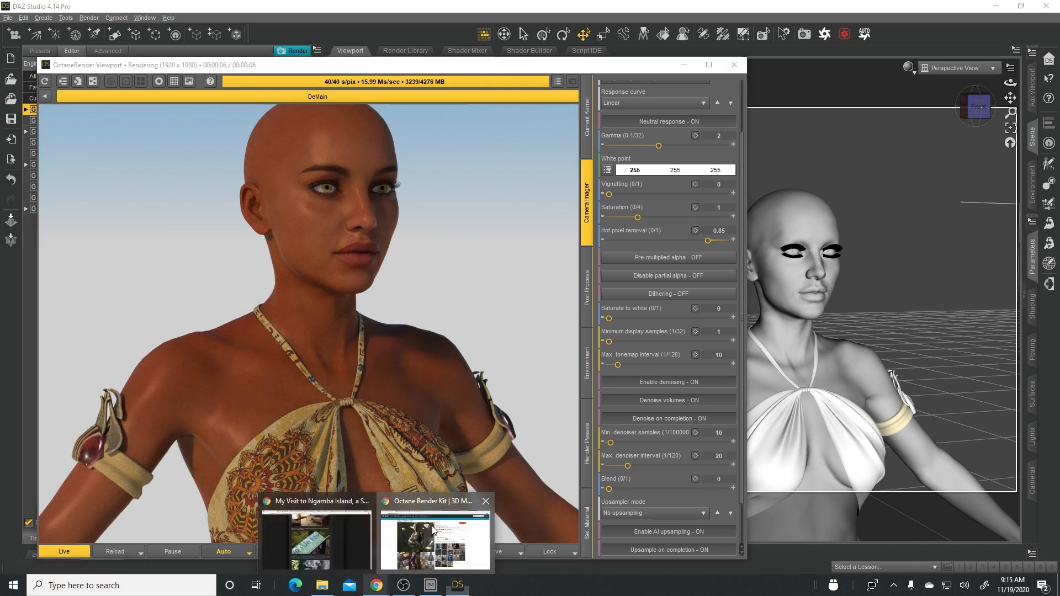
{"action": "left_click", "coordinate": [434, 538]}
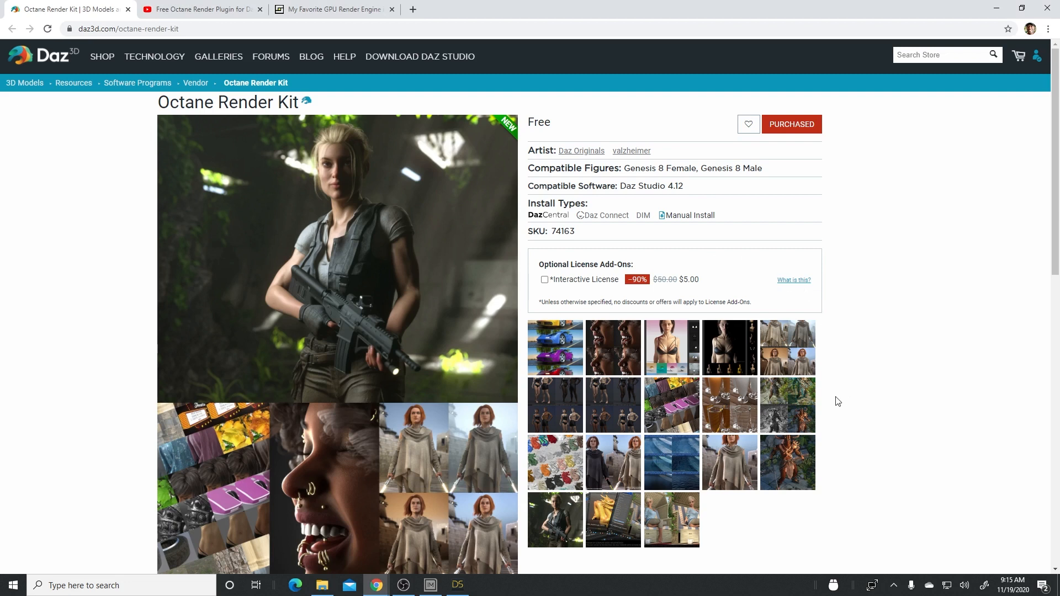
{"action": "left_click", "coordinate": [676, 516]}
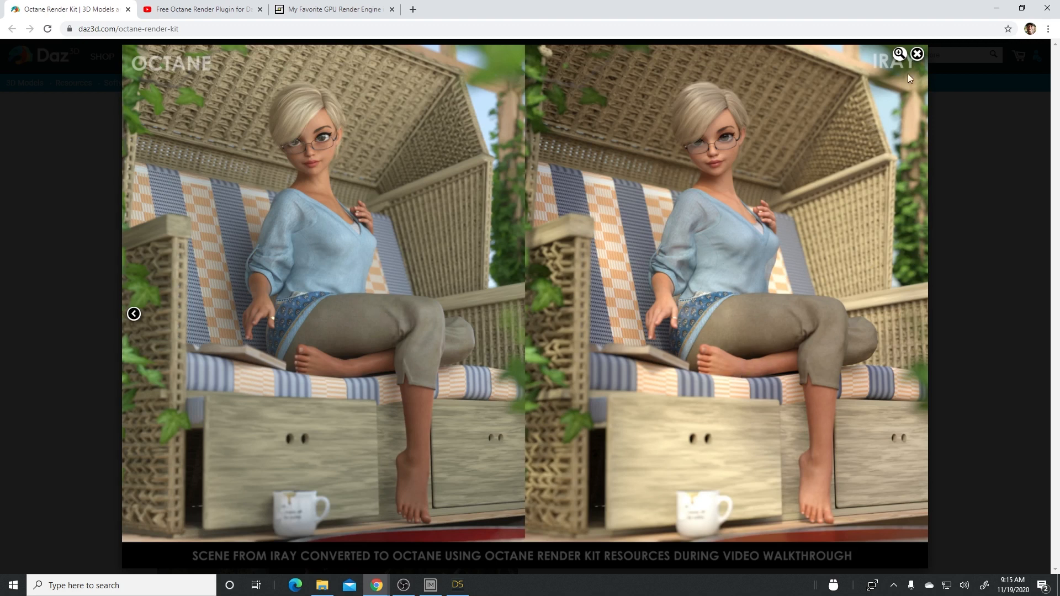
{"action": "left_click", "coordinate": [917, 54]}
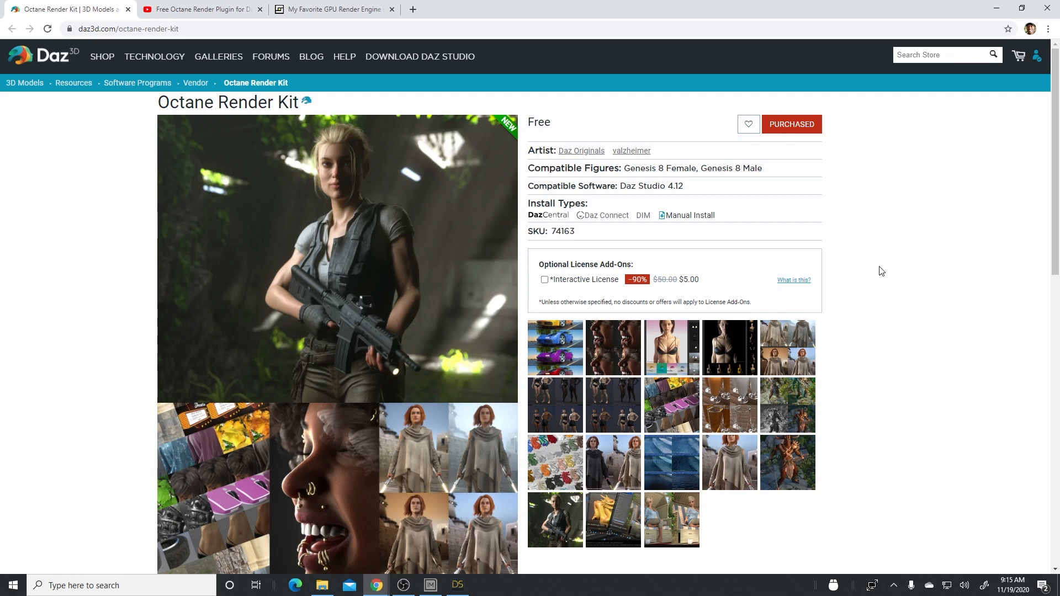
- Return to Daz Studio, set the viewport's draw style to NVIDIA Iray, and move the OctaneRender window aside to uncover the figure
{"action": "left_click", "coordinate": [458, 587]}
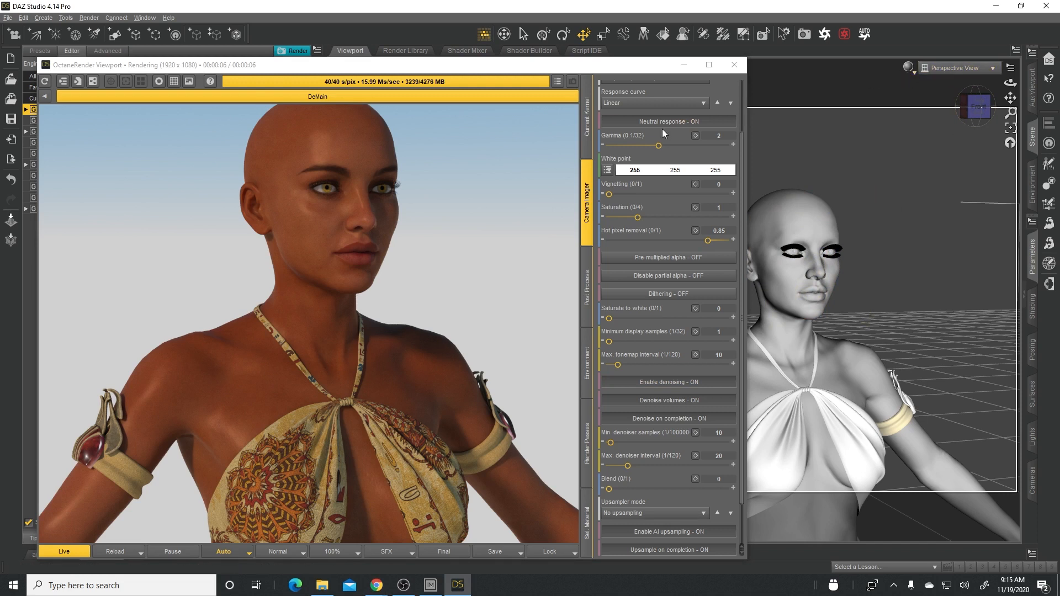
{"action": "left_click", "coordinate": [909, 68]}
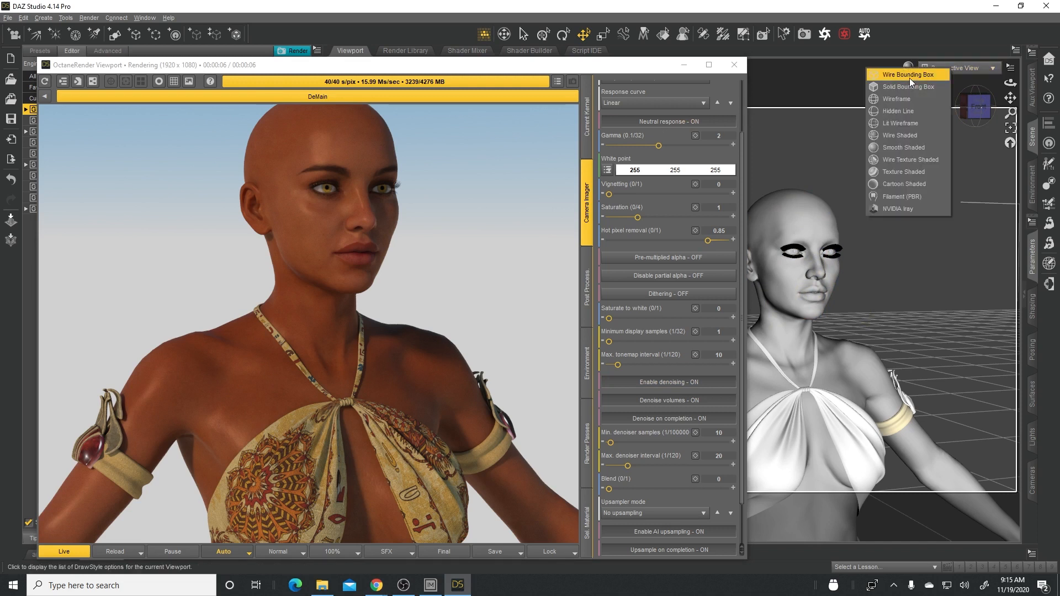
{"action": "left_click", "coordinate": [903, 208]}
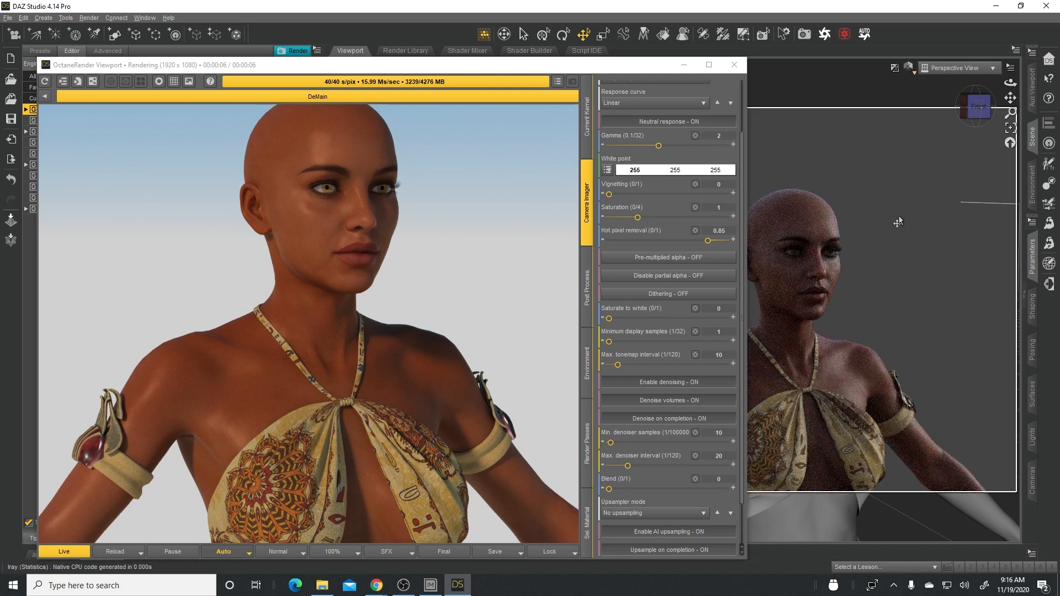
{"action": "left_click_drag", "start_coordinate": [654, 68], "coordinate": [544, 71]}
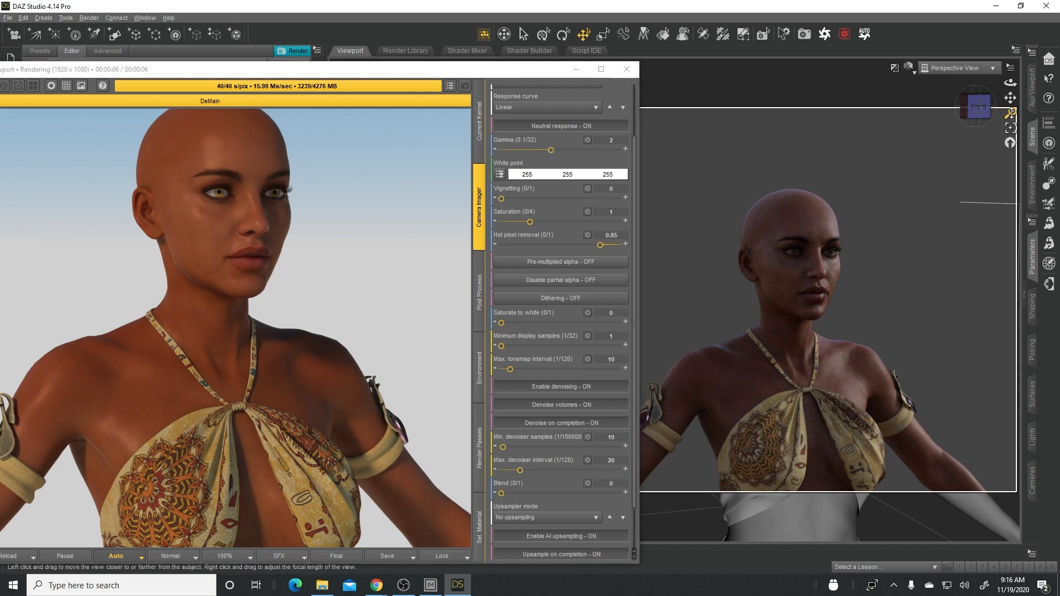
- Compare the figure's face in the Octane render and the Iray viewport, up close and from both sides
{"action": "left_click_drag", "start_coordinate": [1010, 114], "coordinate": [1008, 99]}
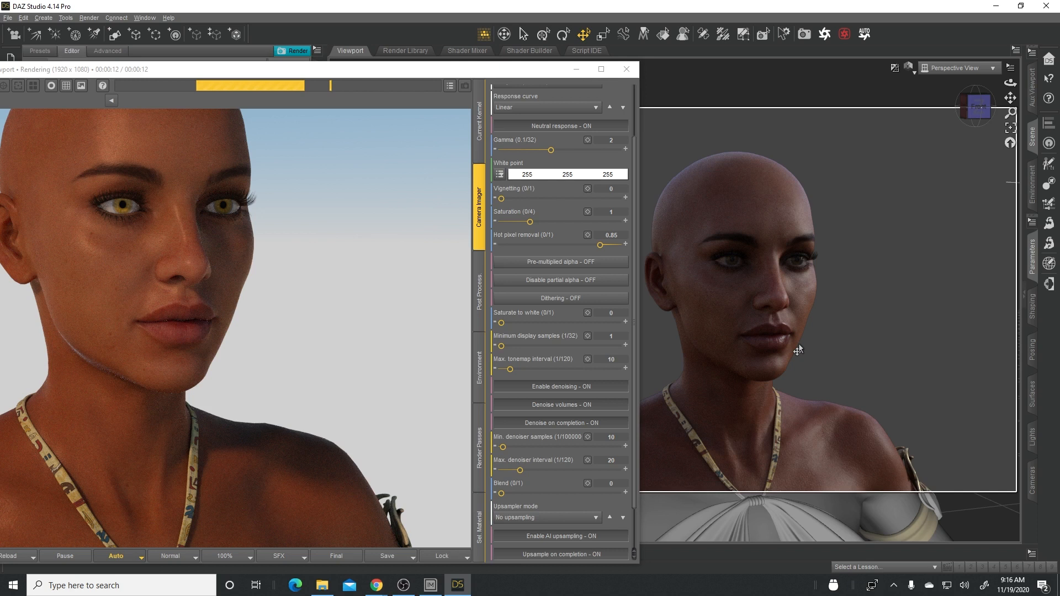
{"action": "left_click", "coordinate": [744, 263]}
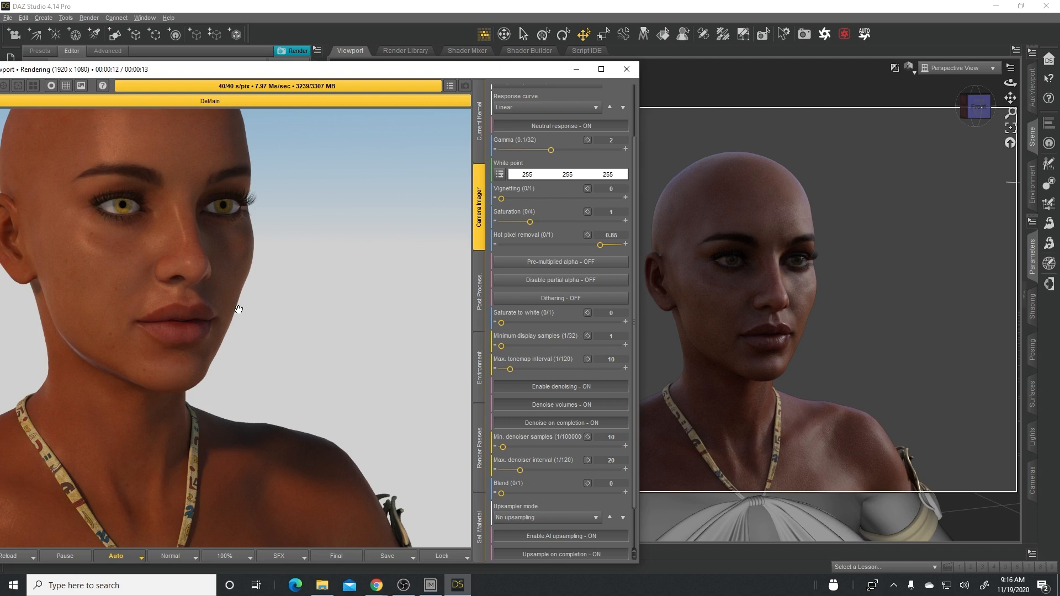
{"action": "left_click", "coordinate": [943, 273]}
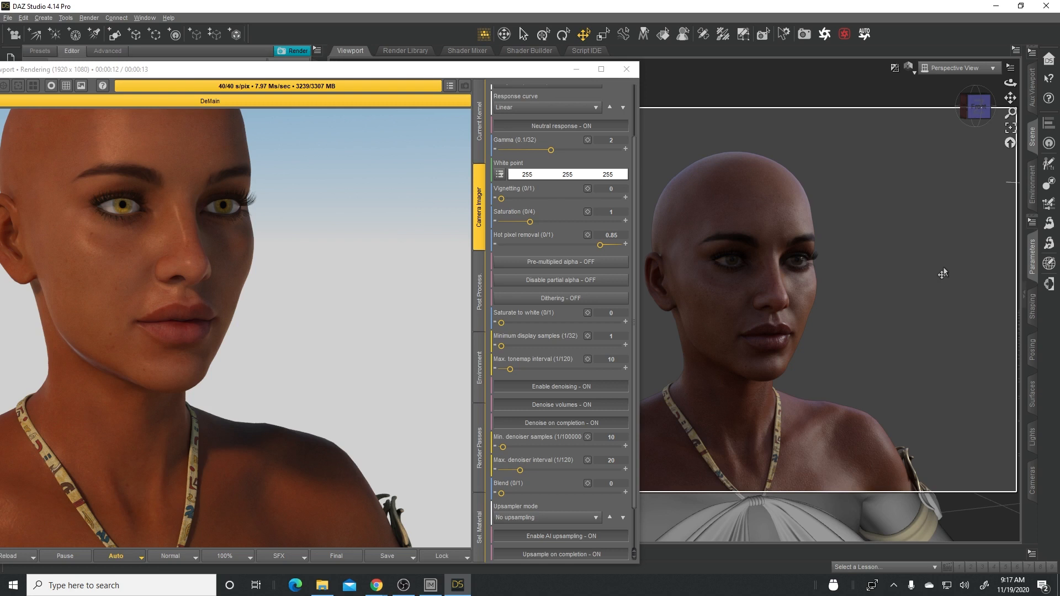
{"action": "left_click", "coordinate": [672, 190]}
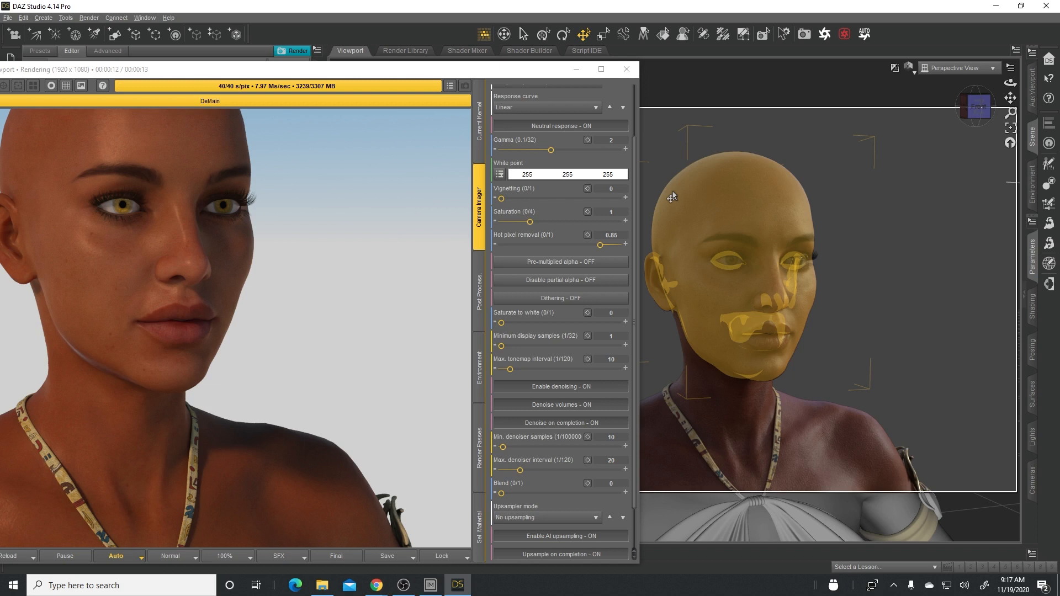
{"action": "left_click", "coordinate": [845, 212]}
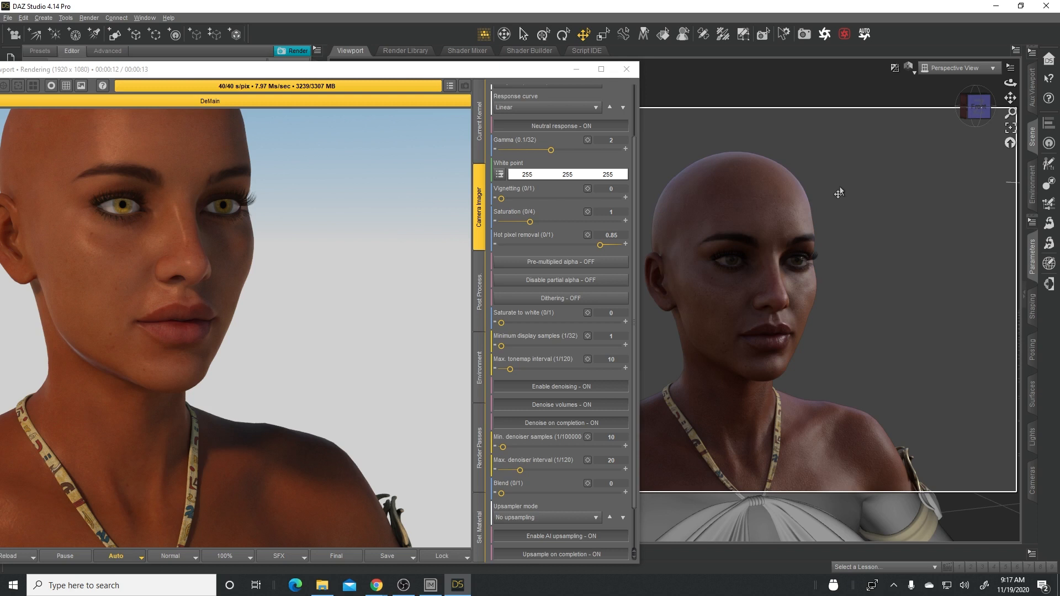
{"action": "middle_click_drag", "start_coordinate": [840, 188], "coordinate": [901, 293]}
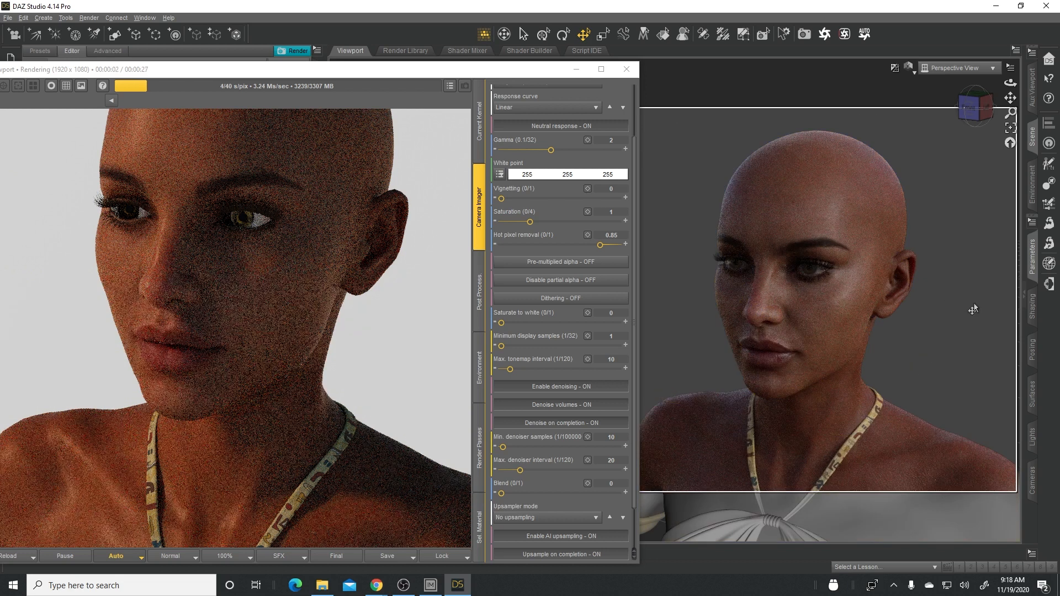
{"action": "left_click", "coordinate": [717, 322]}
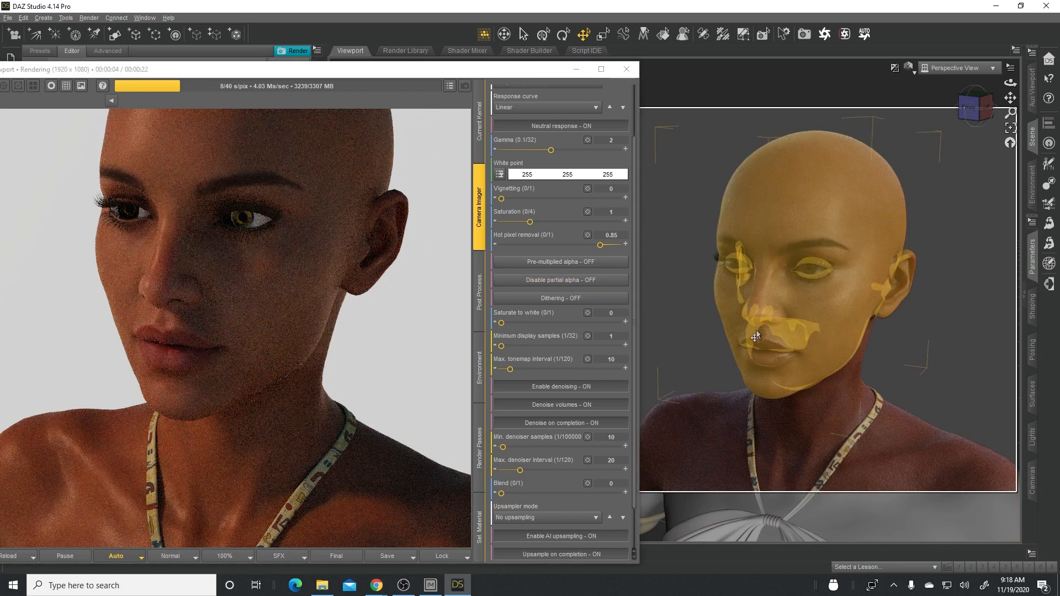